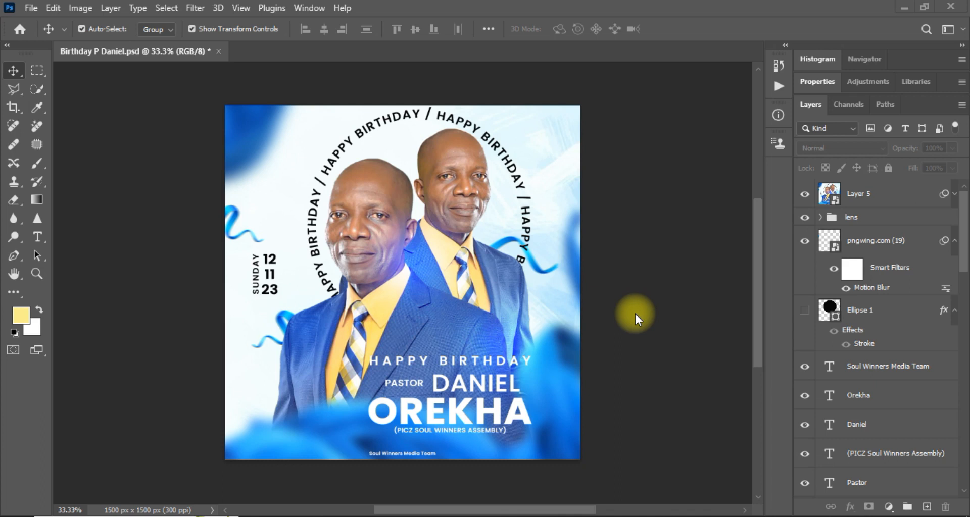
# Create a new white 5 × 5 inch document at 300 ppi (1500 × 1500 px).
pyautogui.hotkey('ctrl', '=')
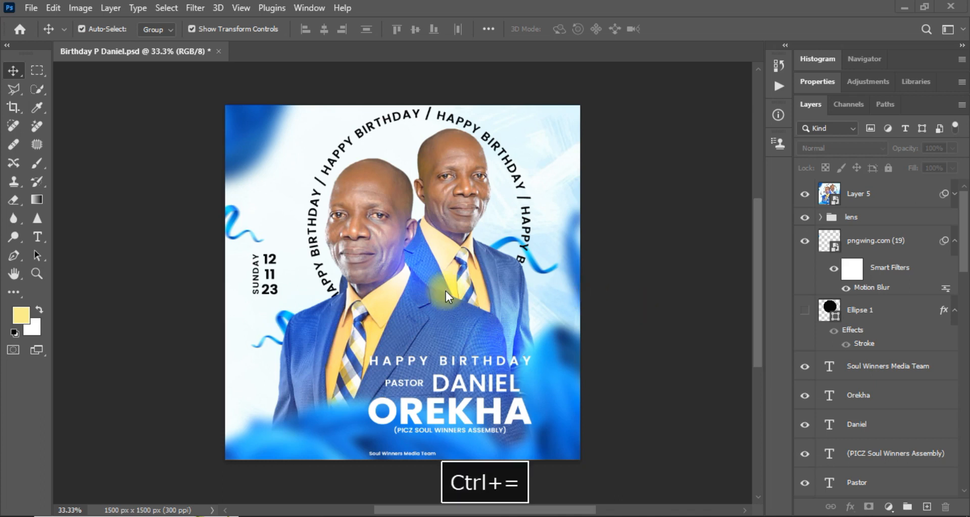
pyautogui.hotkey('ctrl', '=')
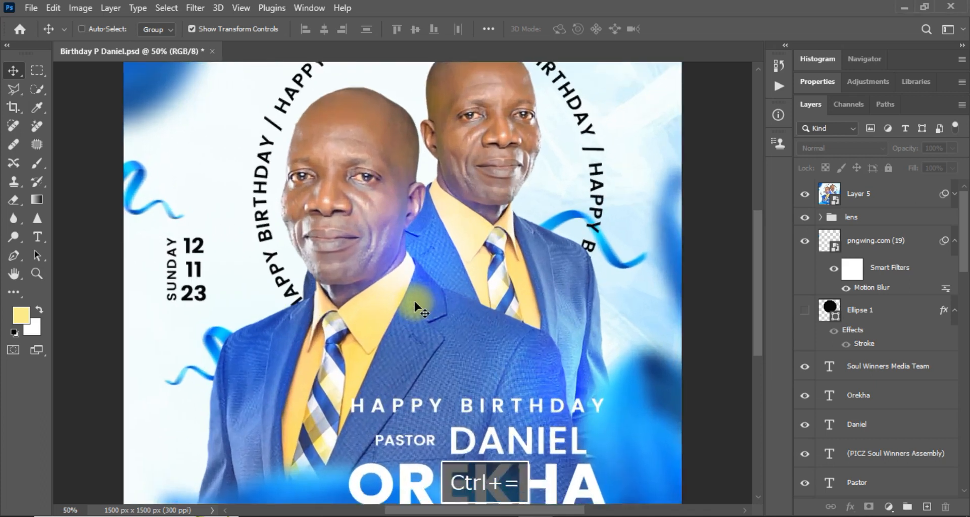
pyautogui.hotkey('ctrl', '-')
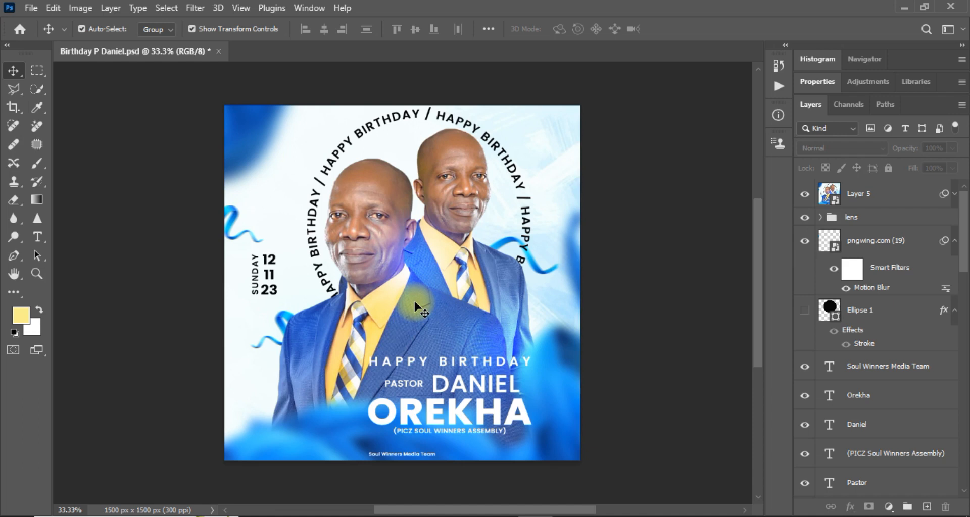
pyautogui.click(31, 8)
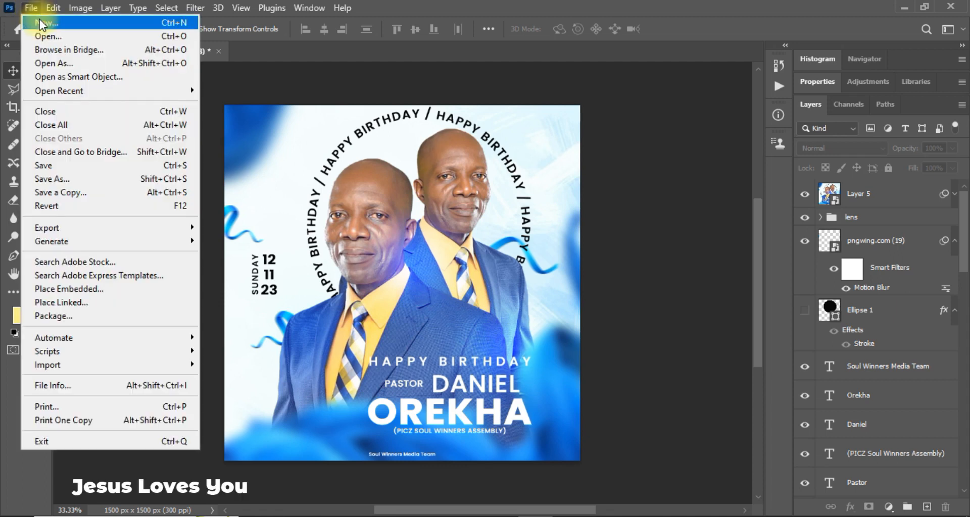
pyautogui.click(40, 23)
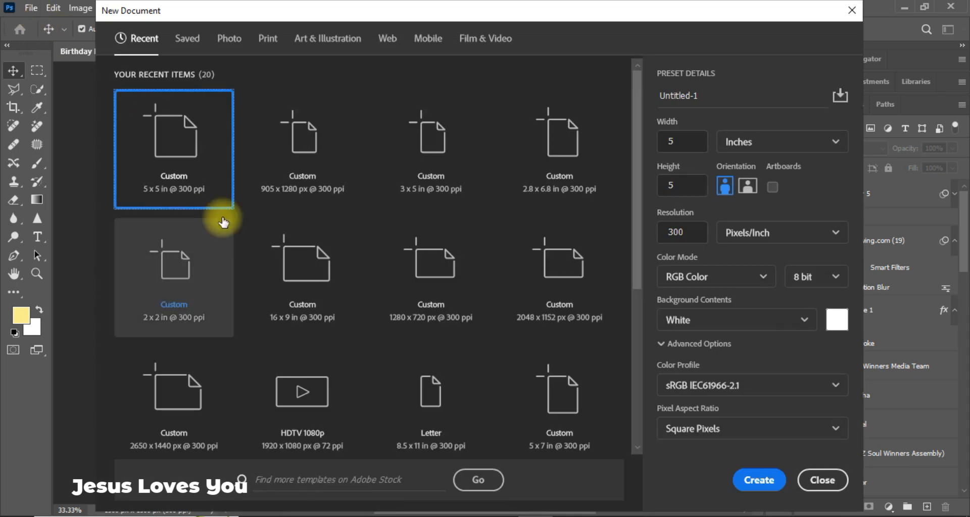
pyautogui.doubleClick(676, 143)
pyautogui.write('5')
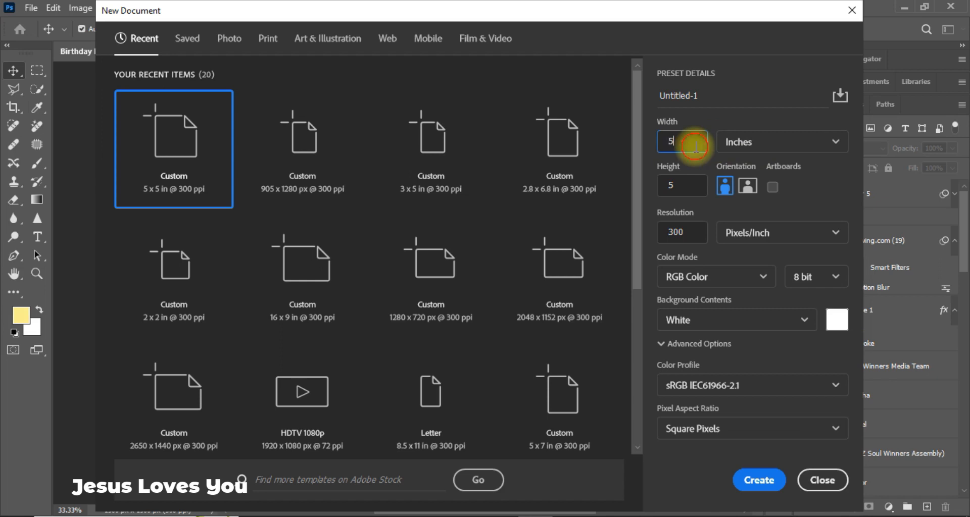
pyautogui.click(756, 486)
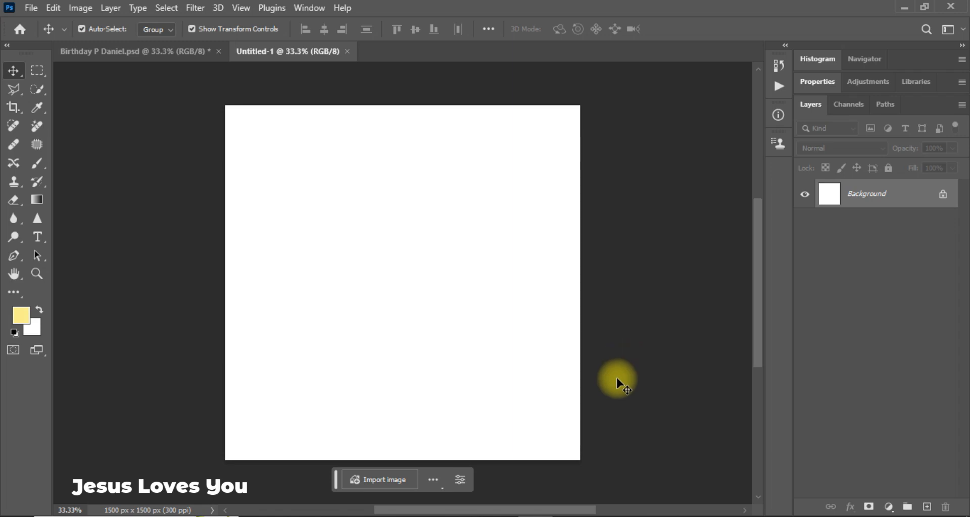
# View the four flyer images in the Birthday 2 folder, then return to Photoshop's File menu.
pyautogui.click(568, 512)
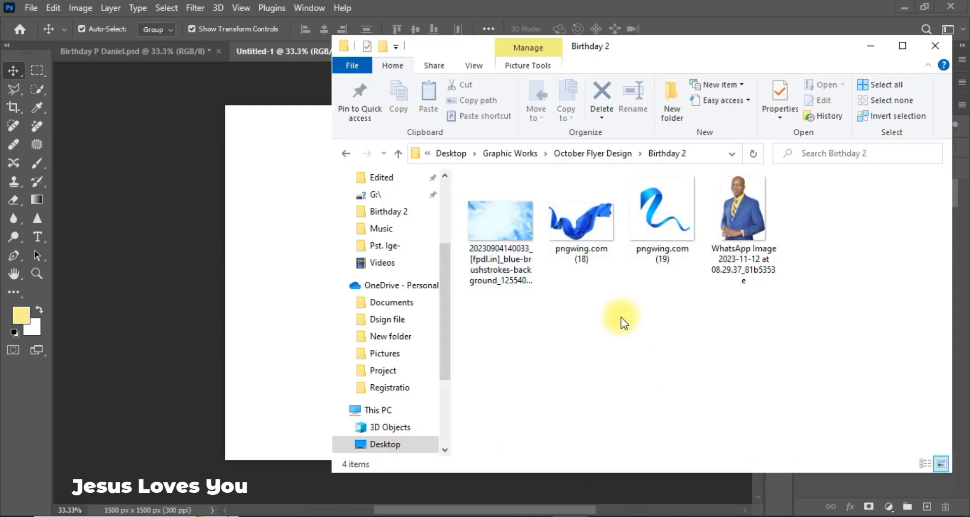
pyautogui.click(30, 7)
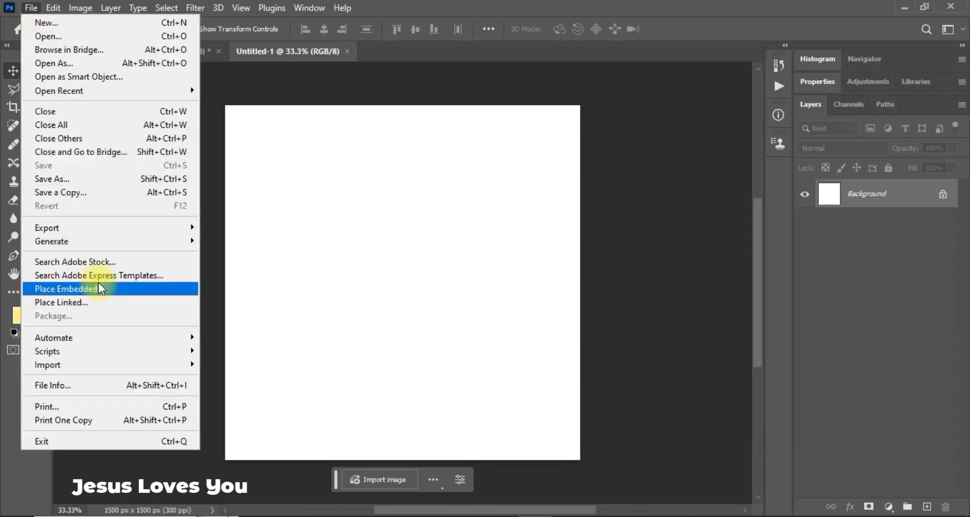
# Place the blue brushstrokes image from the Birthday 2 folder as an embedded layer.
pyautogui.click(99, 286)
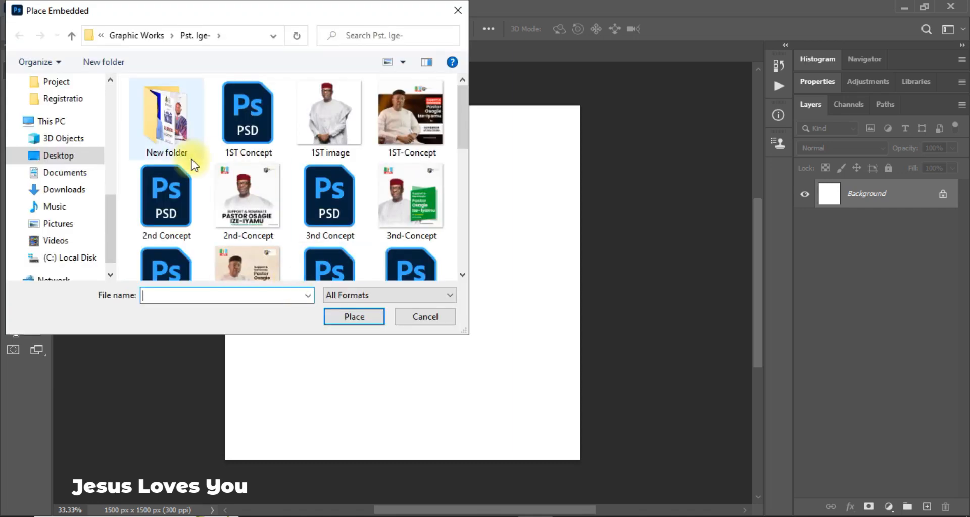
pyautogui.click(144, 35)
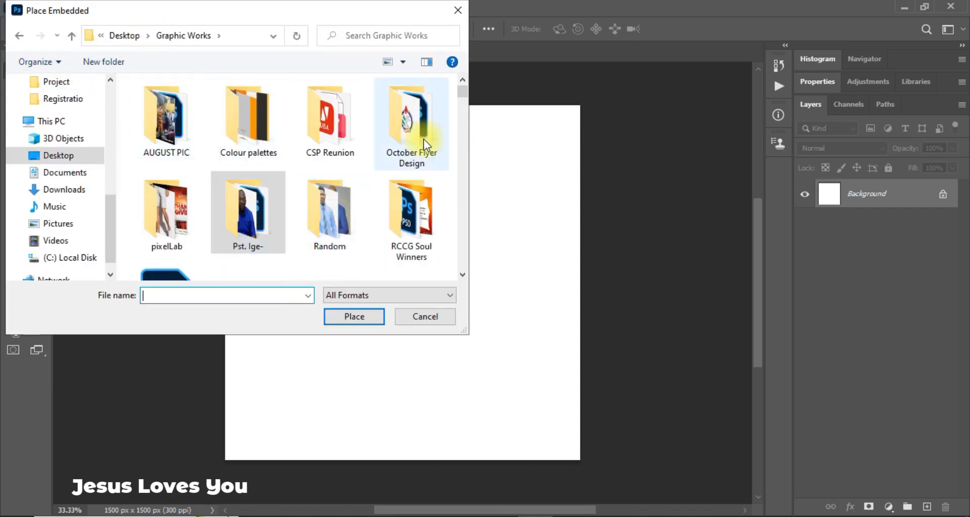
pyautogui.doubleClick(423, 139)
pyautogui.doubleClick(236, 118)
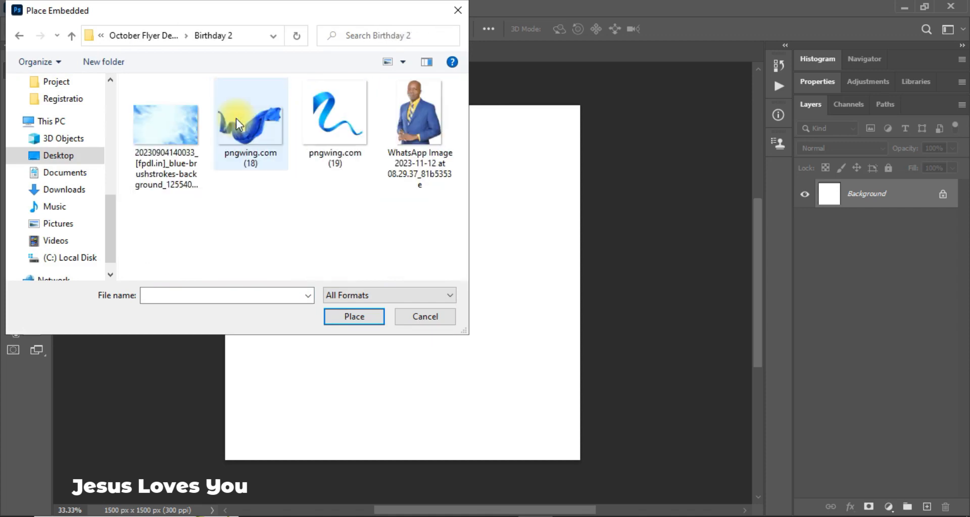
pyautogui.doubleClick(165, 156)
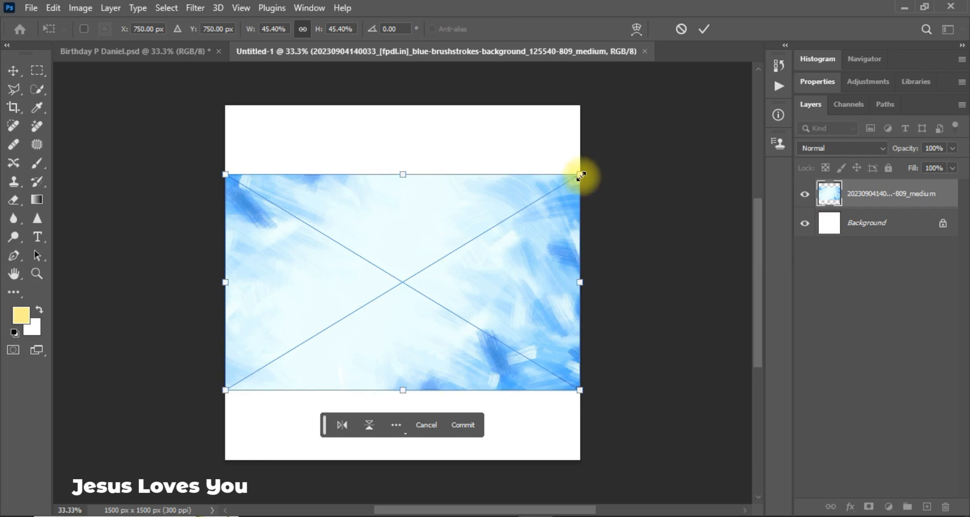
# Enlarge the brushstroke background to cover the whole canvas and commit it.
pyautogui.moveTo(581, 176); pyautogui.dragTo(710, 107)
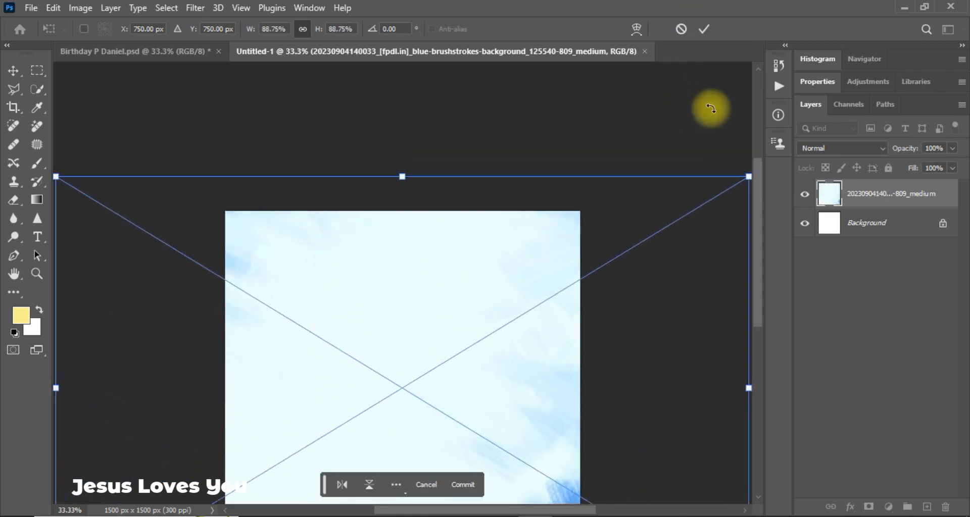
pyautogui.moveTo(761, 235); pyautogui.dragTo(771, 277)
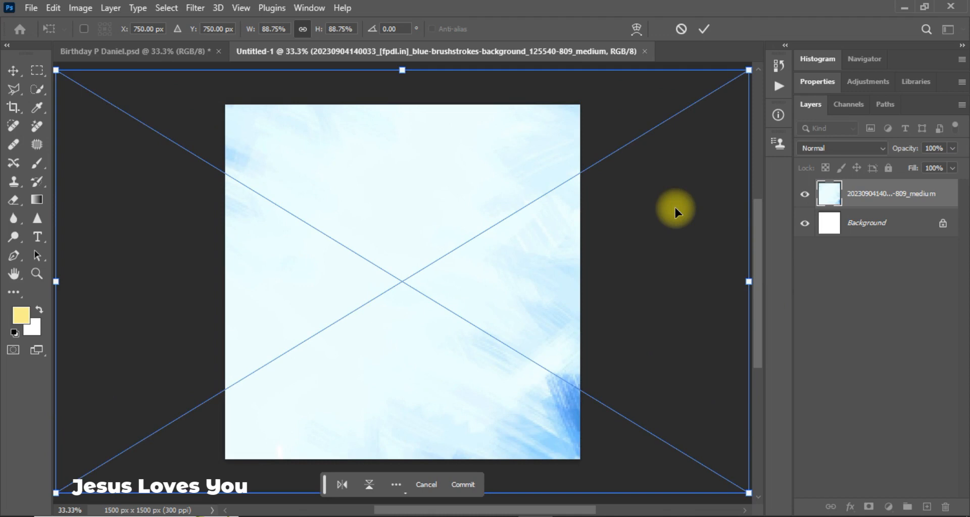
pyautogui.click(704, 26)
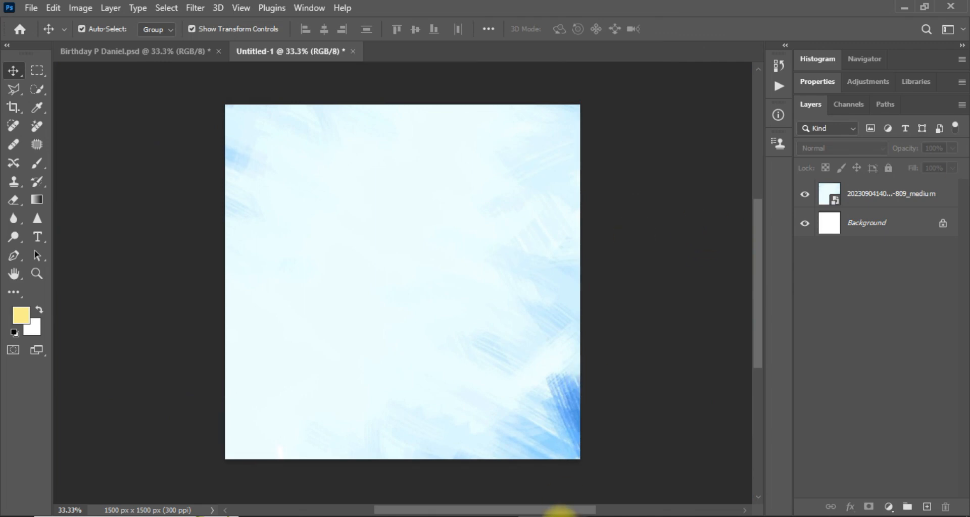
# Drag the pastor's portrait photo from the Birthday 2 folder onto the canvas and place it.
pyautogui.click(563, 516)
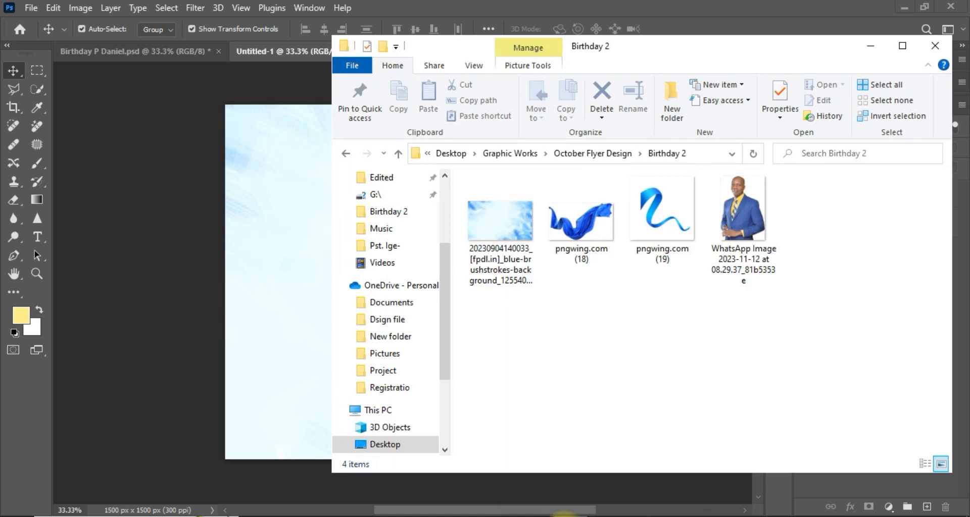
pyautogui.click(752, 214)
pyautogui.moveTo(753, 215); pyautogui.dragTo(231, 287)
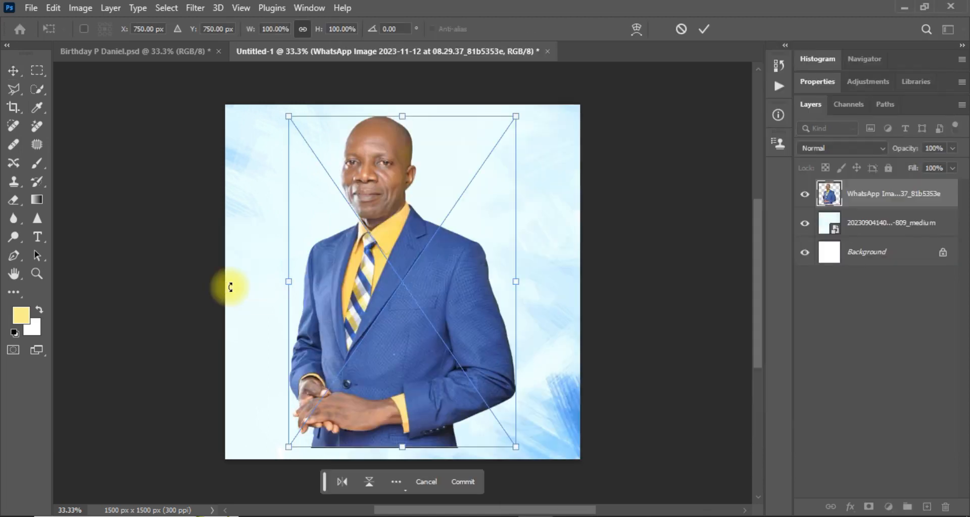
pyautogui.press('Return')
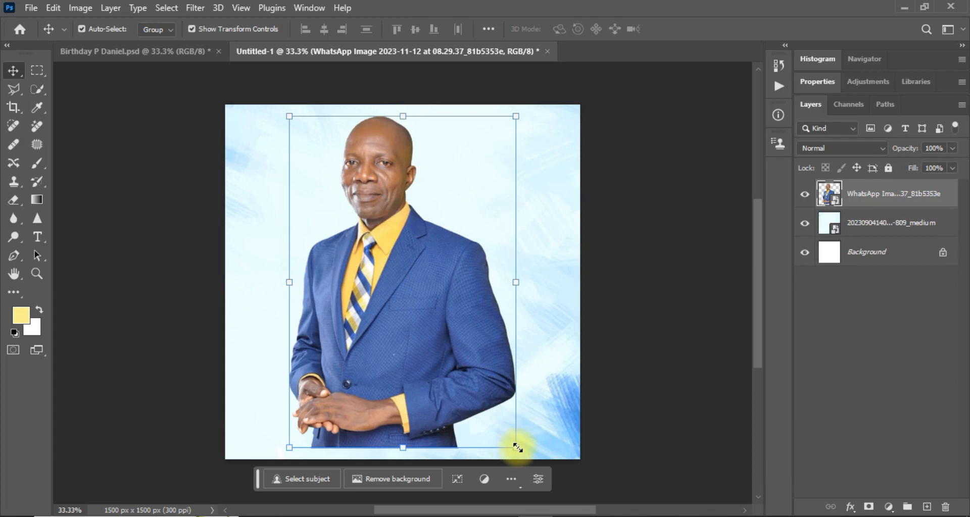
# Enlarge the portrait to about 124%, lower it to the bottom edge, and compare with the reference.
pyautogui.moveTo(515, 446); pyautogui.dragTo(557, 476)
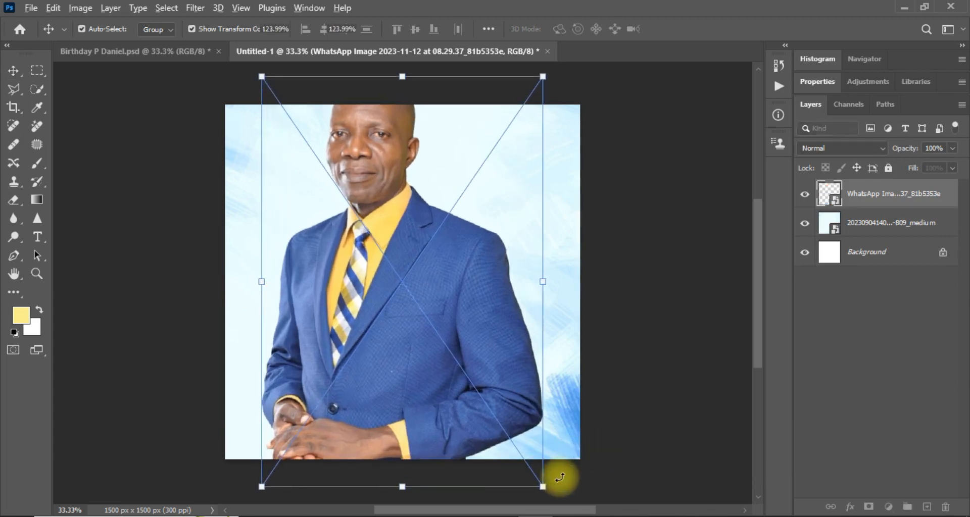
pyautogui.moveTo(354, 314); pyautogui.dragTo(357, 378)
pyautogui.press('Return')
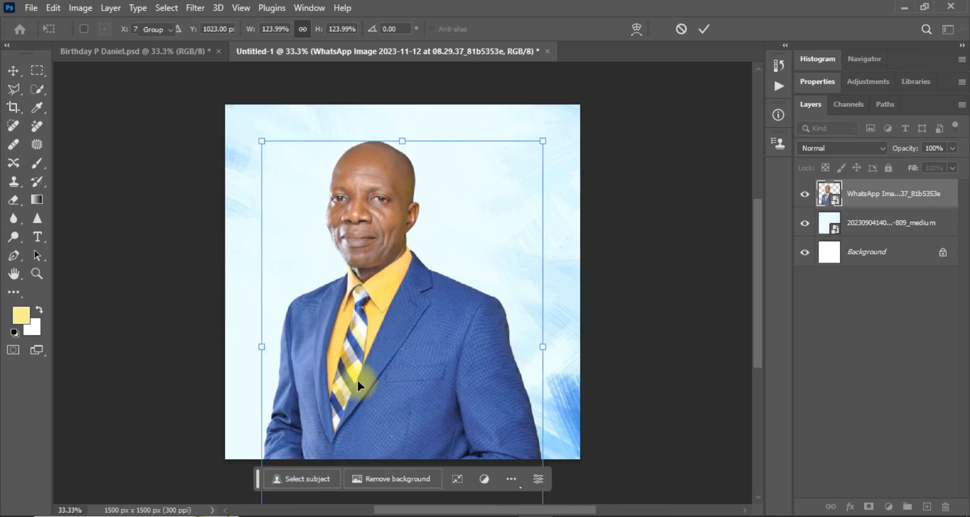
pyautogui.moveTo(403, 335); pyautogui.dragTo(406, 367)
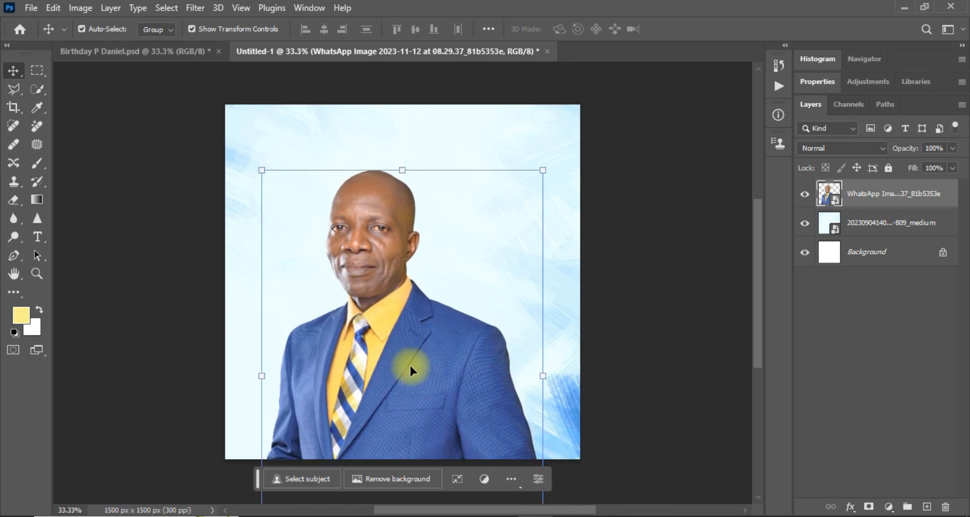
pyautogui.click(158, 54)
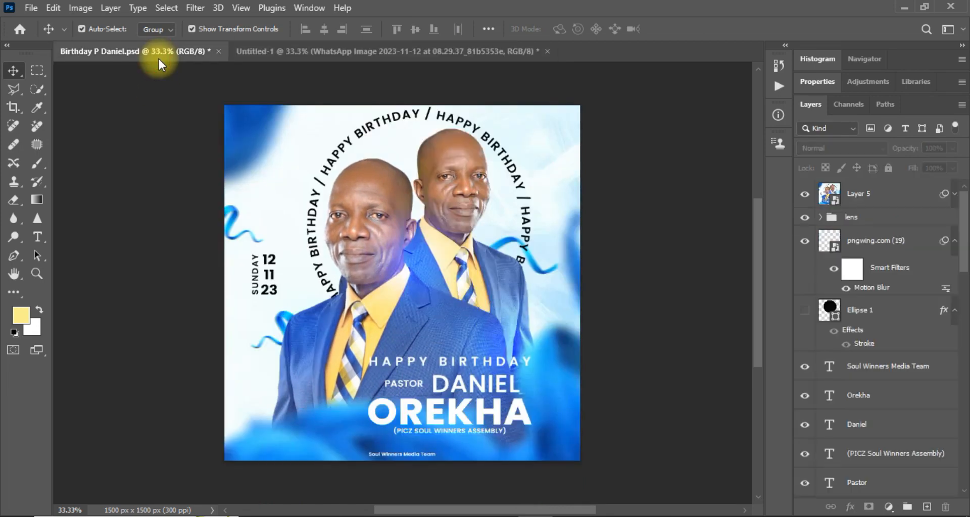
pyautogui.click(385, 49)
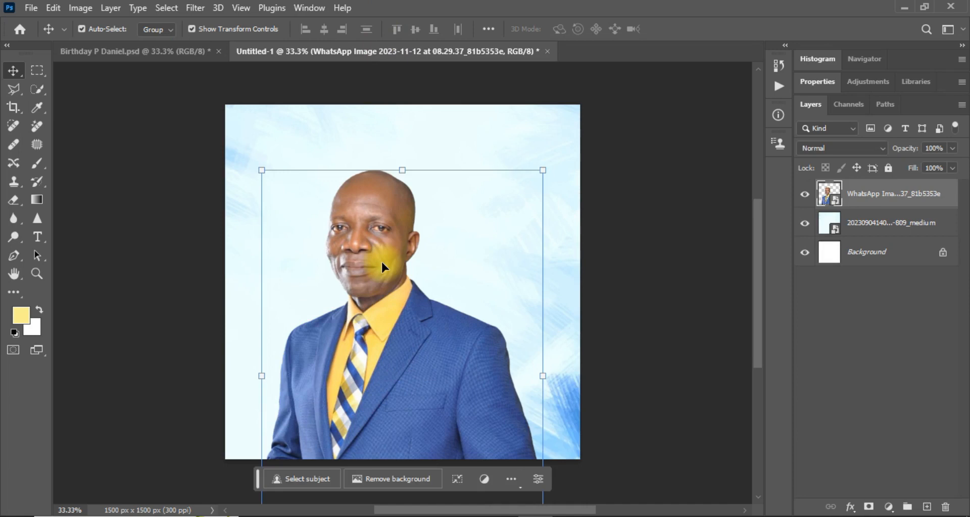
# Duplicate the portrait, flip the copy horizontally, and place it behind the original.
pyautogui.press('ctrl')
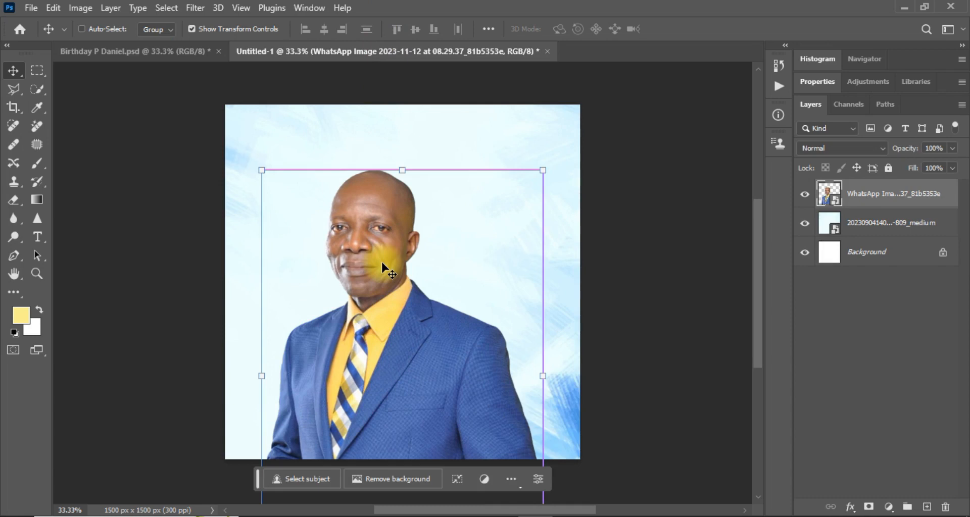
pyautogui.hotkey('ctrl', 'j')
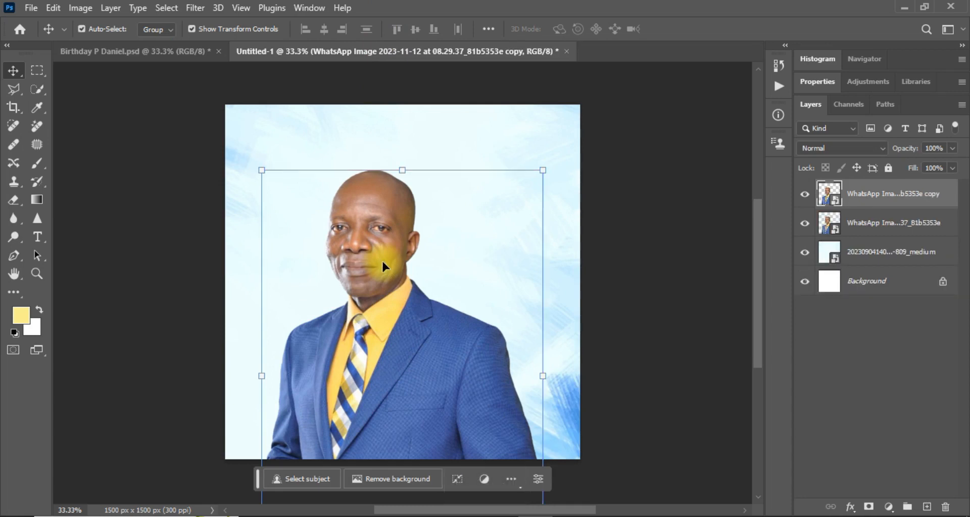
pyautogui.moveTo(414, 289); pyautogui.dragTo(504, 237)
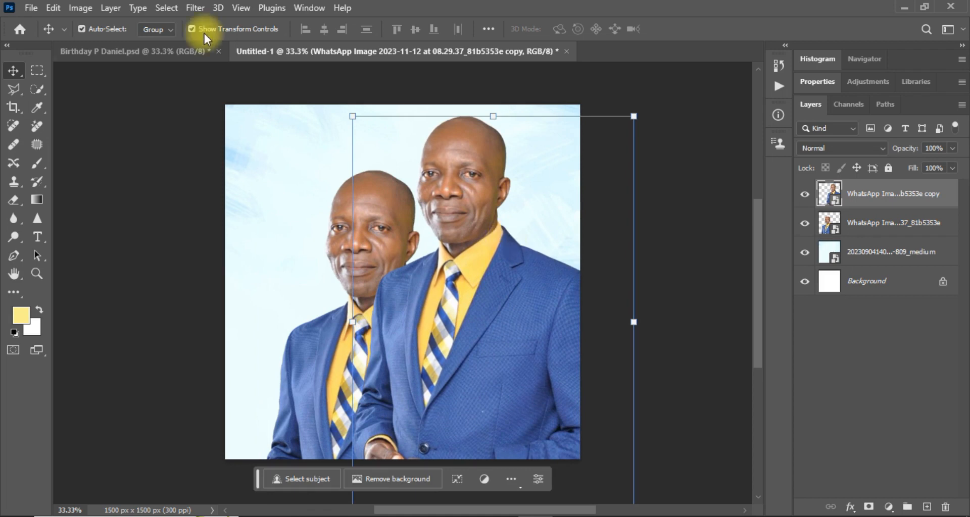
pyautogui.click(52, 8)
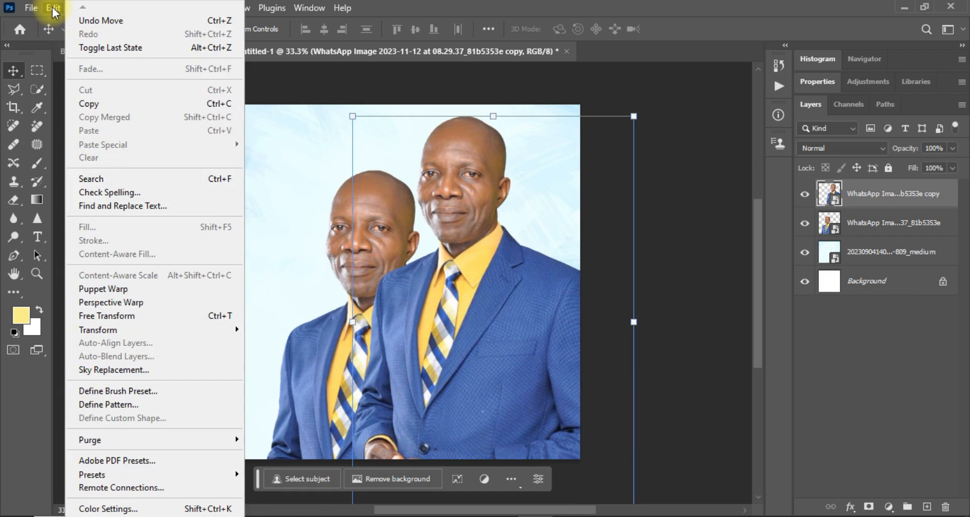
pyautogui.moveTo(154, 329)
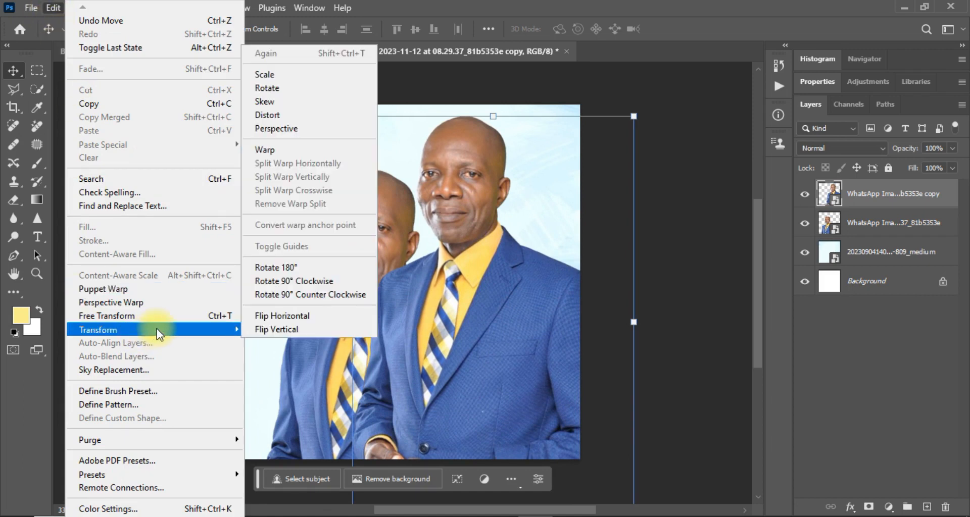
pyautogui.click(271, 316)
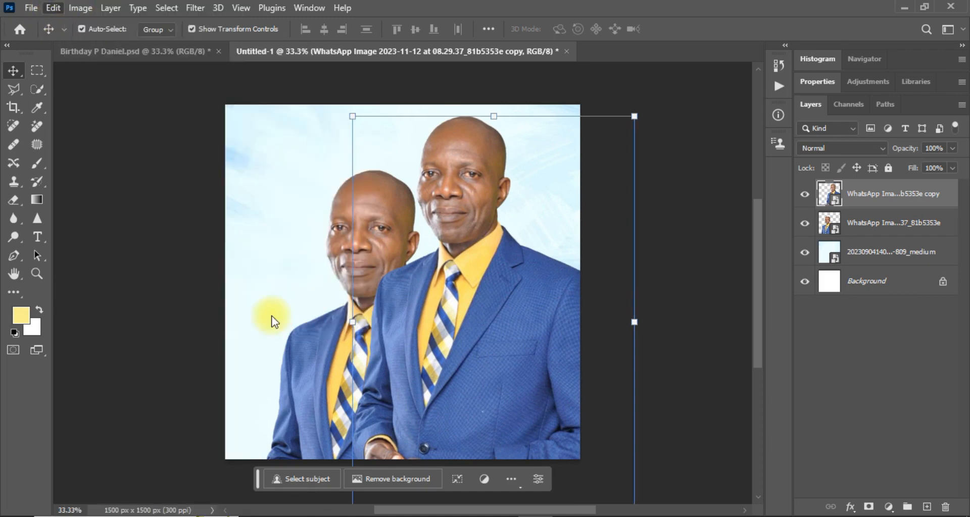
pyautogui.moveTo(470, 346); pyautogui.dragTo(417, 350)
pyautogui.moveTo(870, 208); pyautogui.dragTo(866, 244)
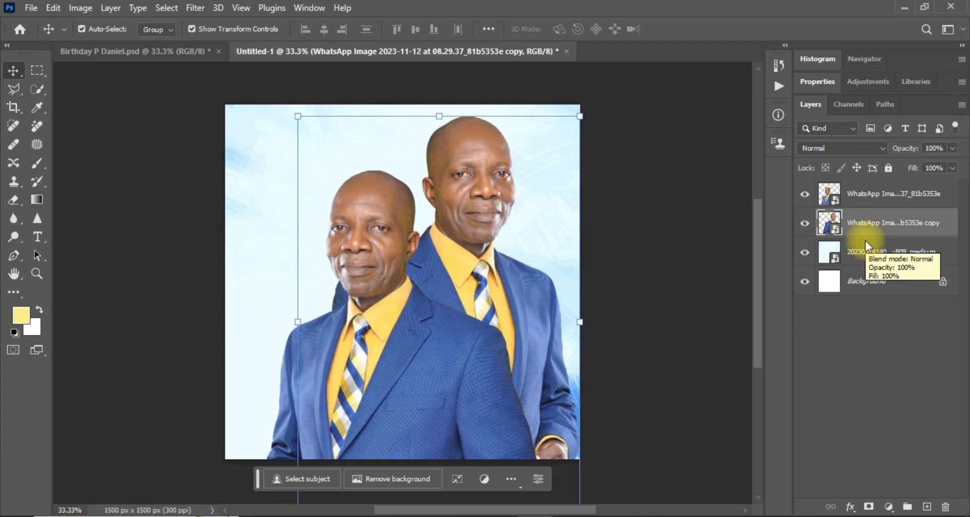
# Scale and position the mirrored back portrait to match the reference flyer, then commit.
pyautogui.click(167, 51)
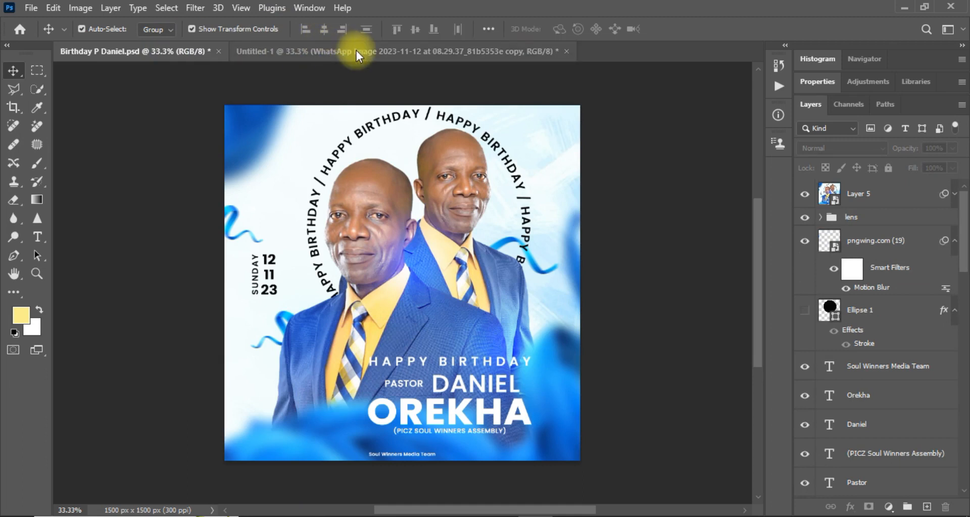
pyautogui.click(356, 51)
pyautogui.moveTo(579, 116); pyautogui.dragTo(518, 197)
pyautogui.moveTo(444, 269); pyautogui.dragTo(480, 218)
pyautogui.click(178, 57)
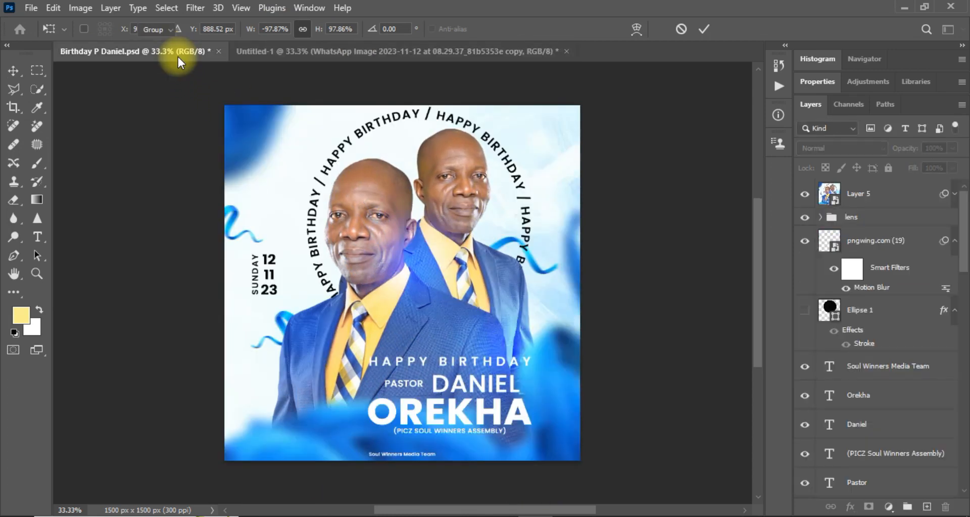
pyautogui.click(358, 53)
pyautogui.moveTo(466, 257); pyautogui.dragTo(474, 281)
pyautogui.moveTo(589, 140); pyautogui.dragTo(575, 157)
pyautogui.moveTo(491, 236); pyautogui.dragTo(476, 246)
pyautogui.press('Return')
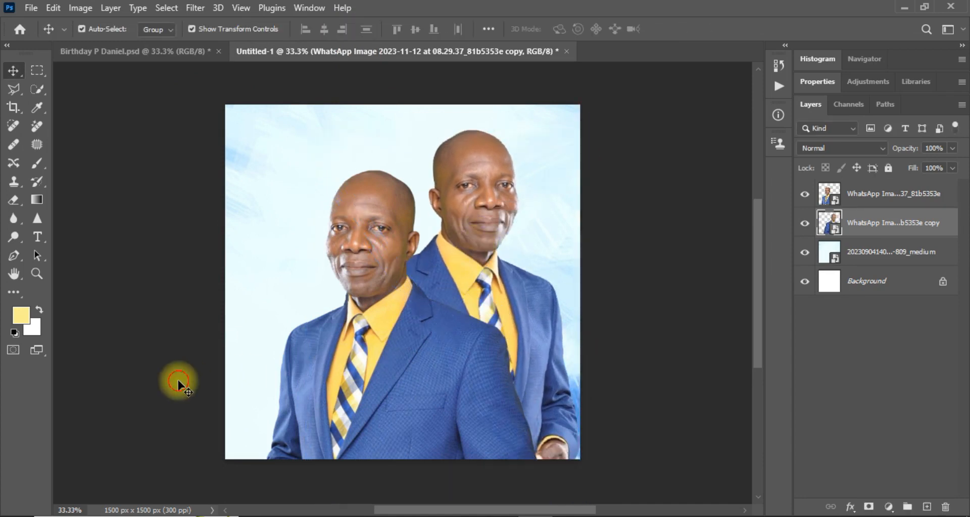
# Enlarge the front portrait and shift it slightly right and down.
pyautogui.click(177, 383)
pyautogui.click(346, 401)
pyautogui.moveTo(255, 164); pyautogui.dragTo(254, 143)
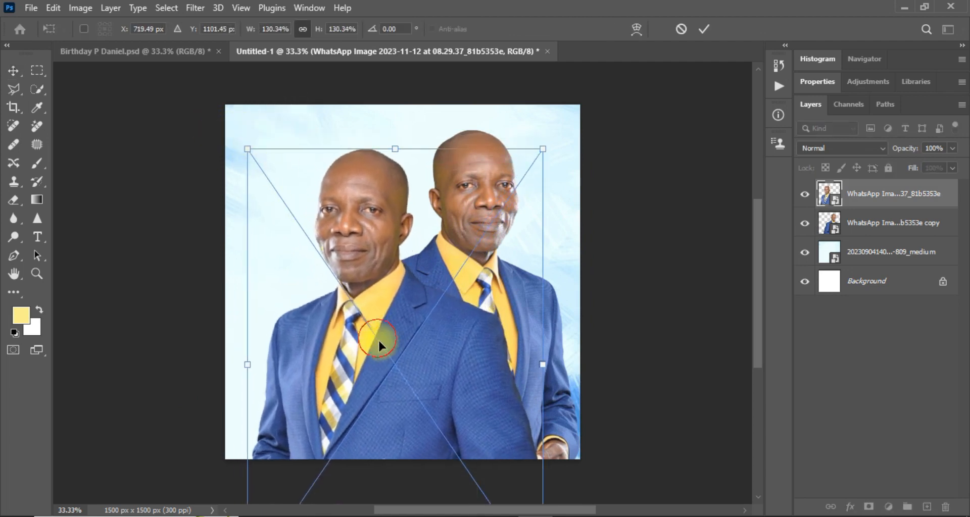
pyautogui.moveTo(377, 337); pyautogui.dragTo(380, 343)
pyautogui.press('Return')
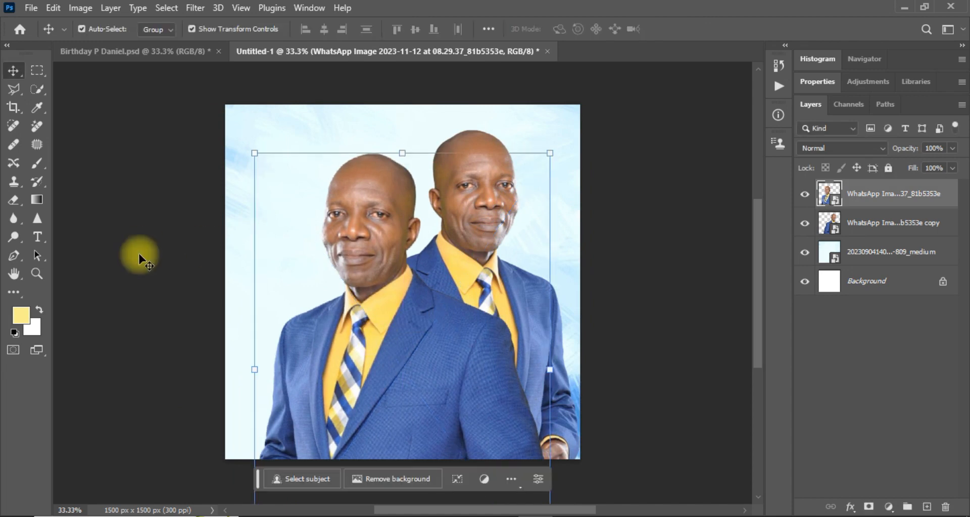
# Shrink the back portrait slightly and move it up and right, checking against the reference flyer.
pyautogui.click(178, 45)
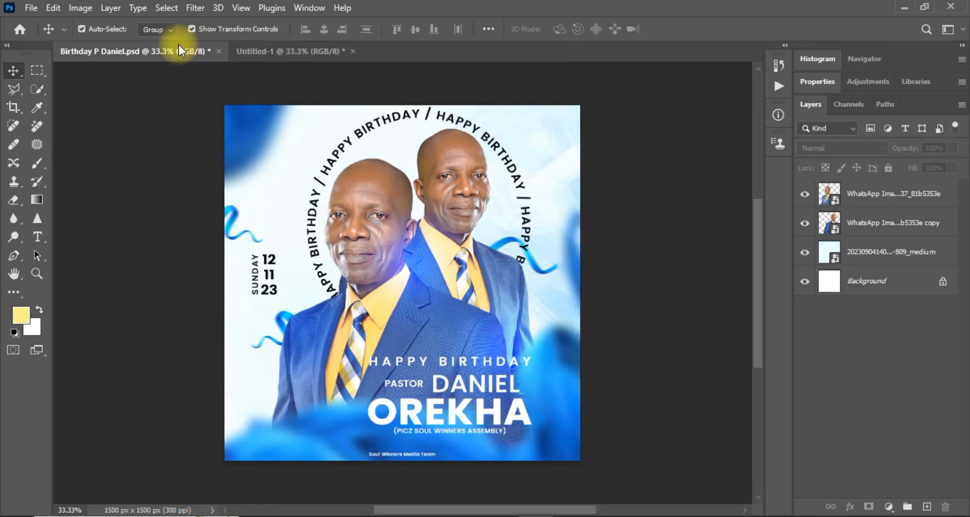
pyautogui.click(300, 53)
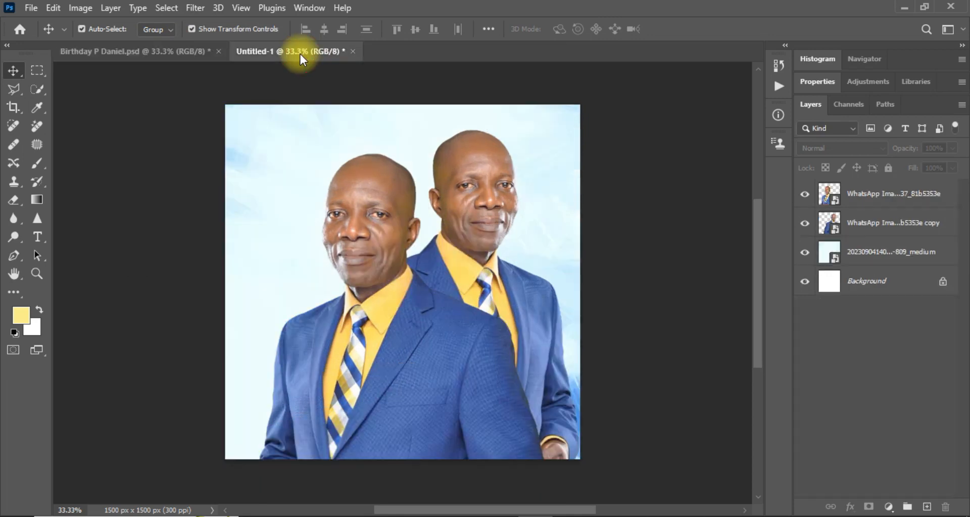
pyautogui.click(474, 259)
pyautogui.moveTo(579, 132); pyautogui.dragTo(550, 149)
pyautogui.moveTo(470, 247); pyautogui.dragTo(479, 224)
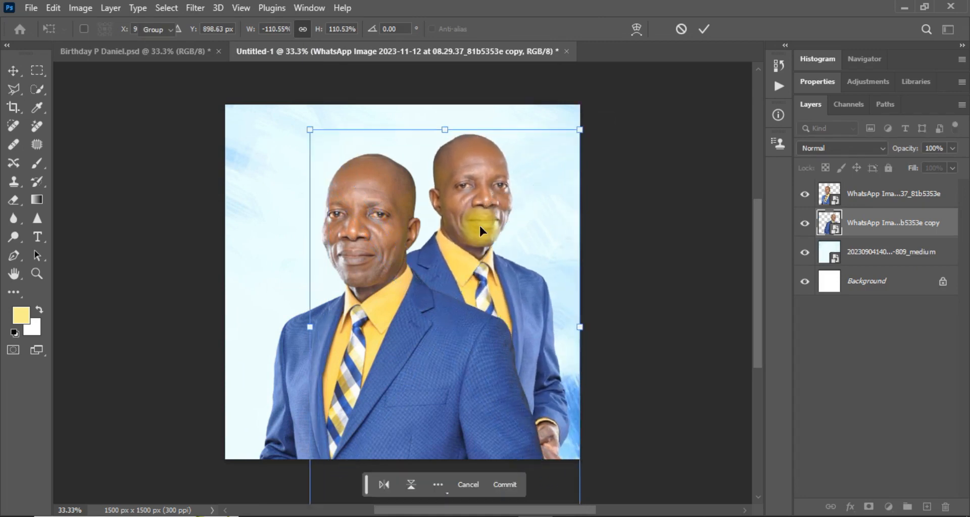
pyautogui.press('Return')
pyautogui.click(704, 265)
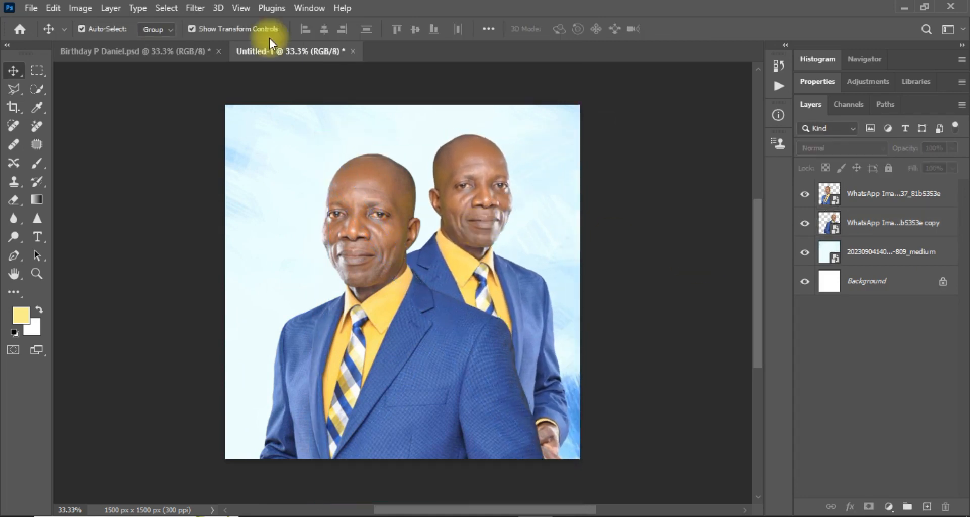
pyautogui.click(177, 50)
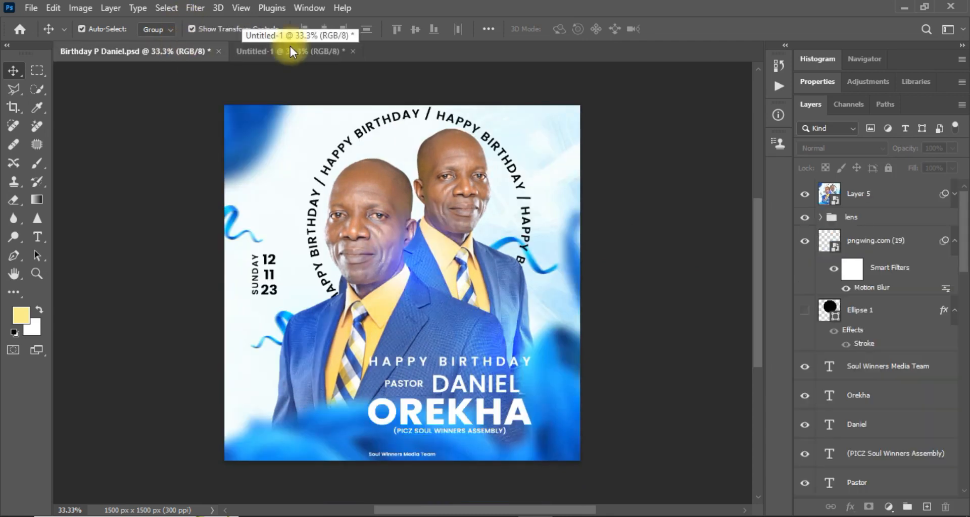
# Type HAPPY BIRTHDAY across the front portrait's jacket.
pyautogui.click(313, 48)
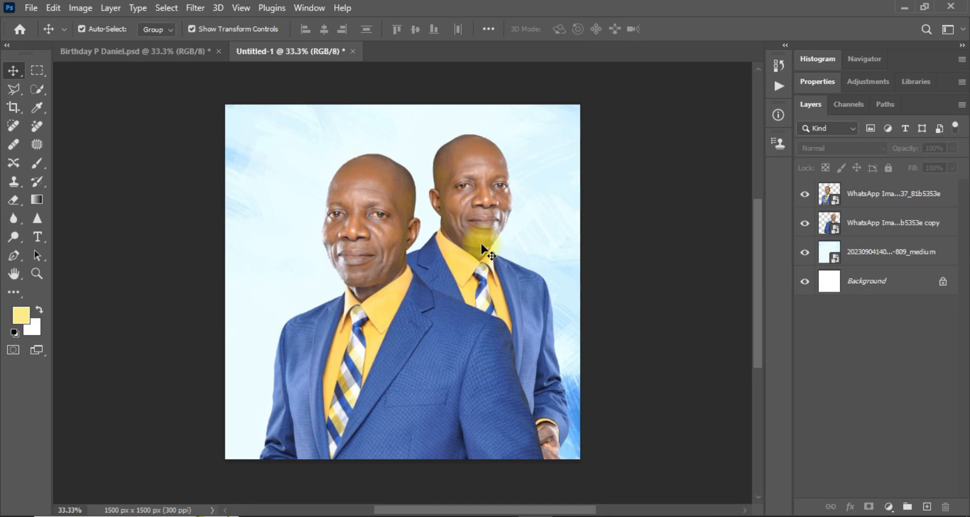
pyautogui.click(158, 56)
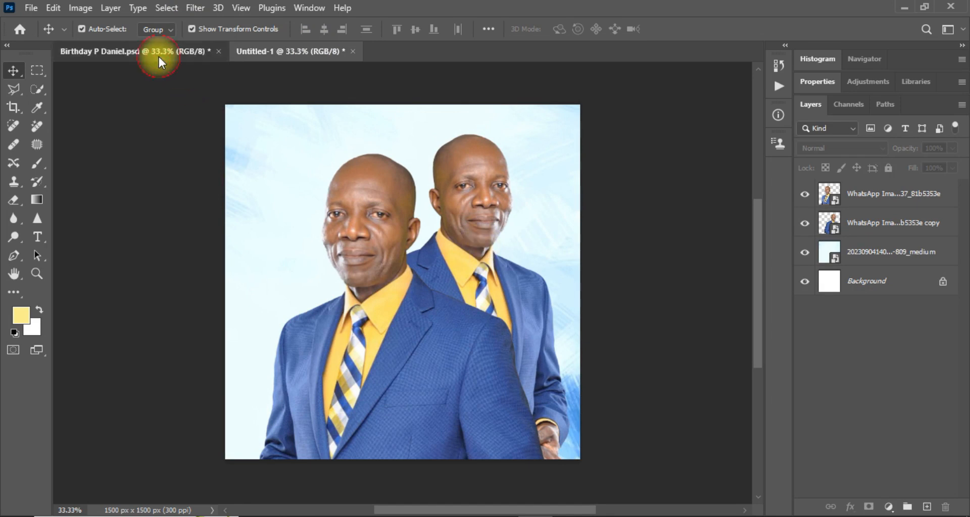
pyautogui.click(303, 52)
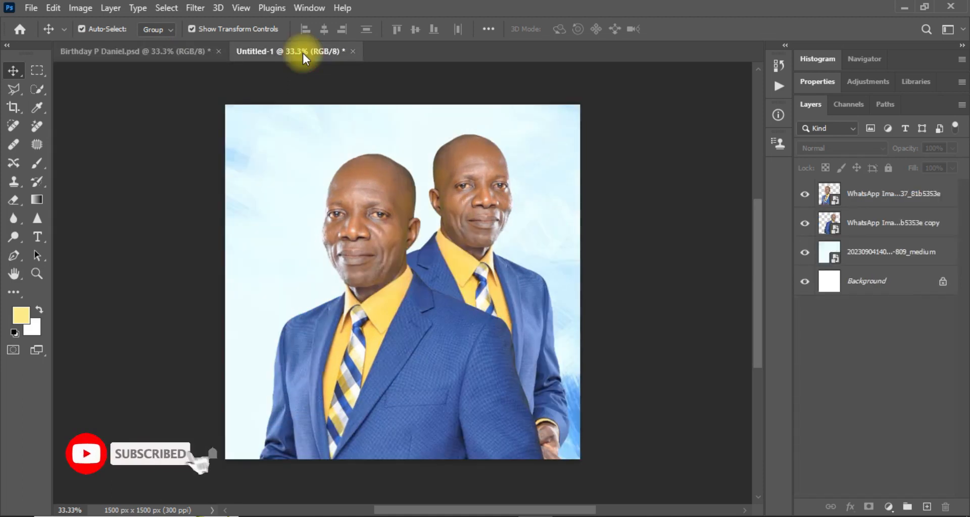
pyautogui.click(36, 235)
pyautogui.click(400, 347)
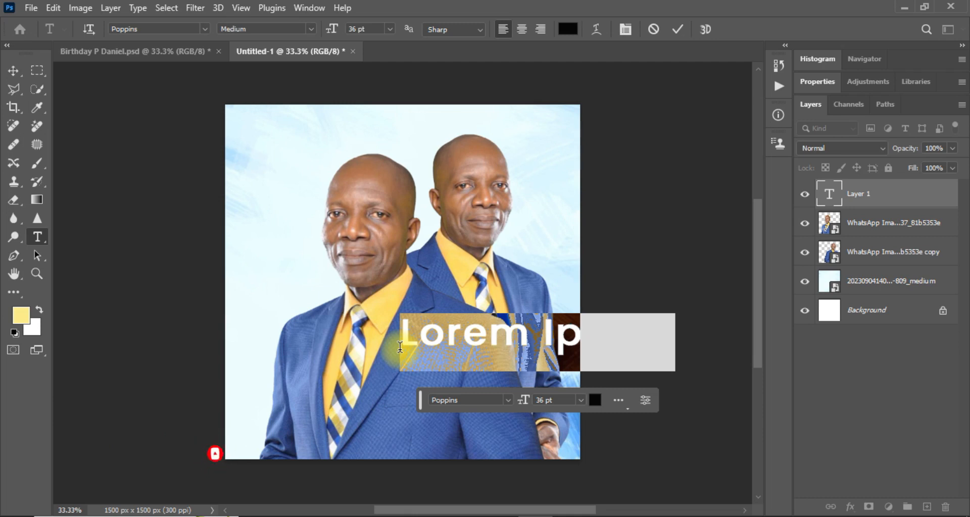
pyautogui.write('HAPPY')
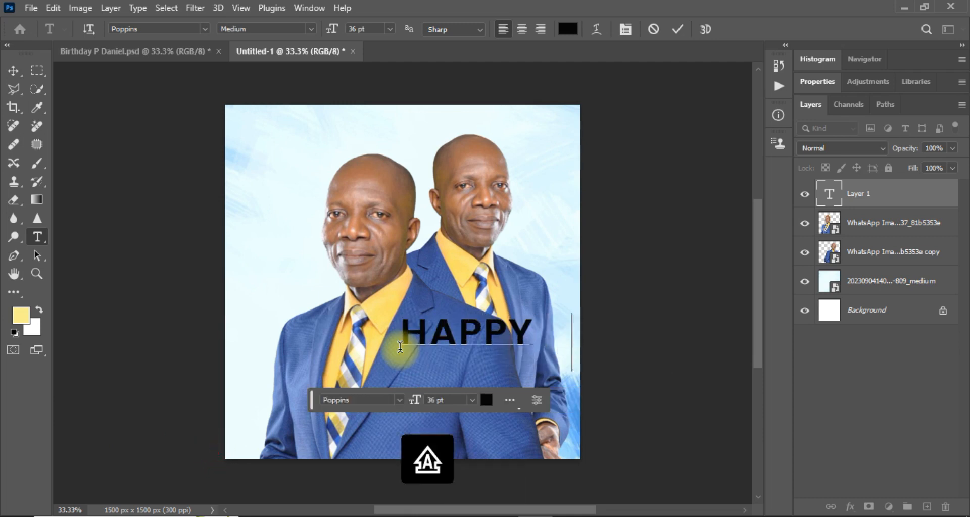
pyautogui.press('BackSpace')
pyautogui.write('BI')
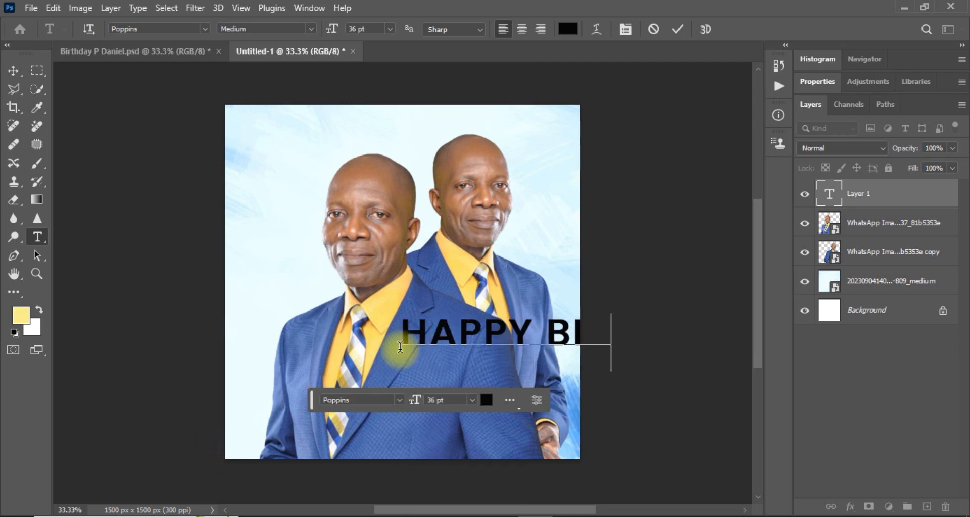
pyautogui.write('RTHDAY')
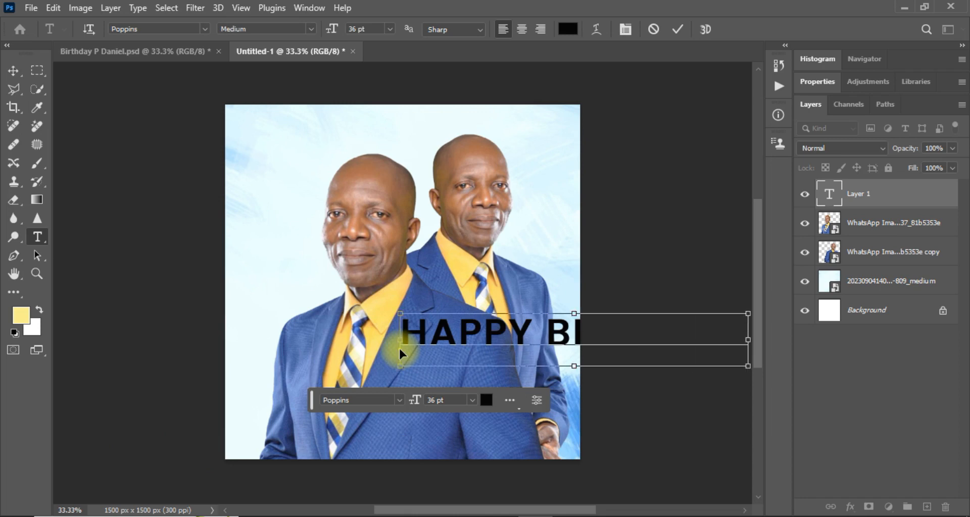
# Set the HAPPY BIRTHDAY text to 11 pt and commit it.
pyautogui.hotkey('ctrl', 'a')
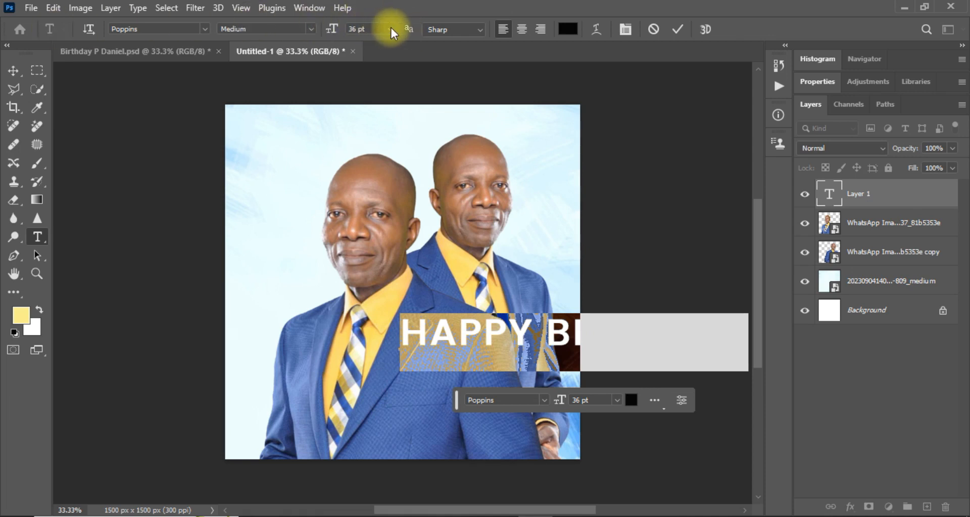
pyautogui.click(391, 29)
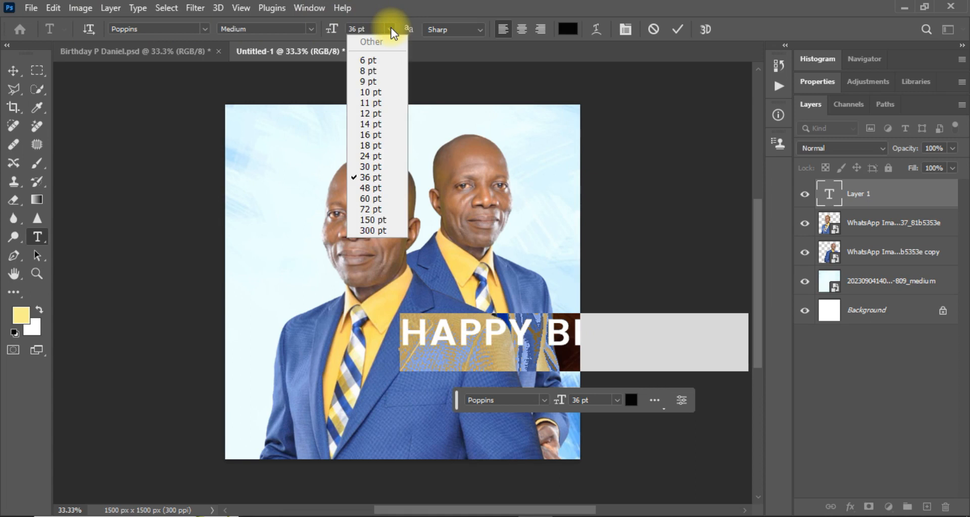
pyautogui.click(371, 103)
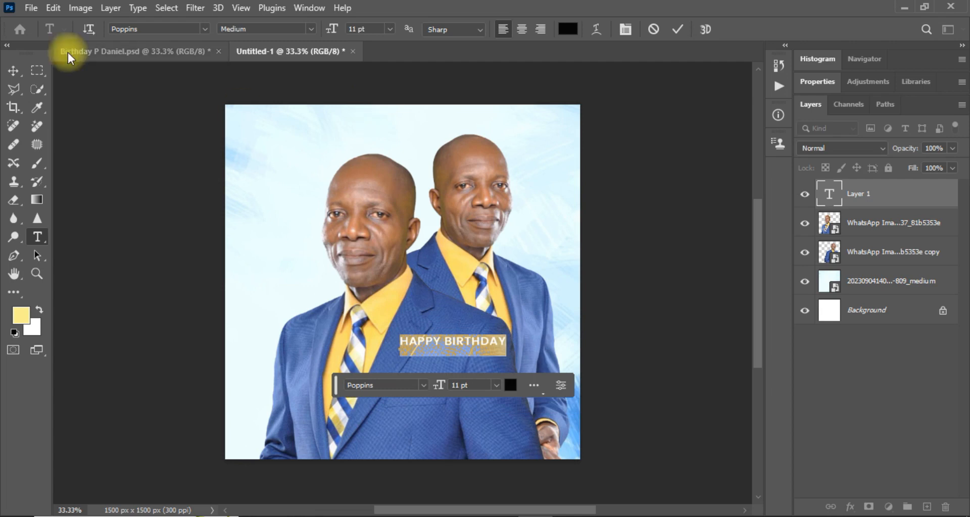
pyautogui.click(11, 72)
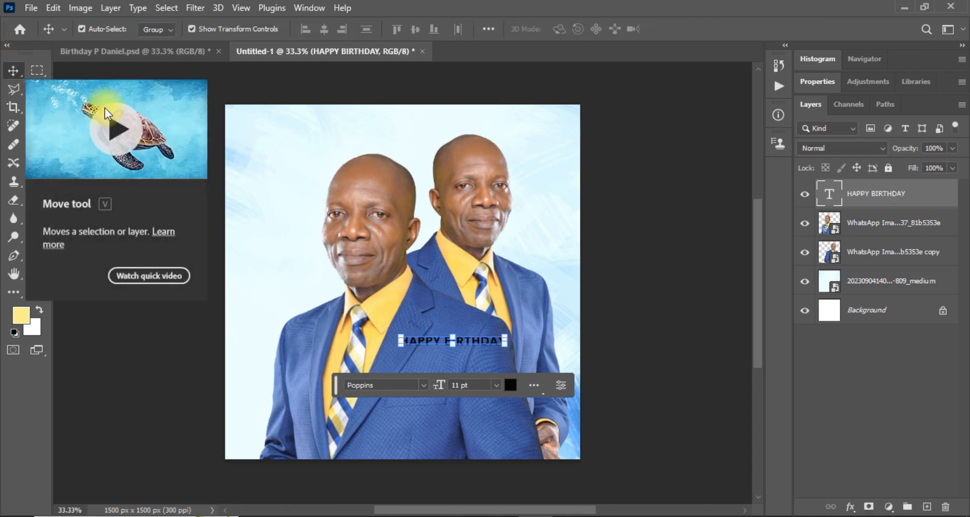
# Increase HAPPY BIRTHDAY to 12 pt and move it down a little.
pyautogui.click(817, 83)
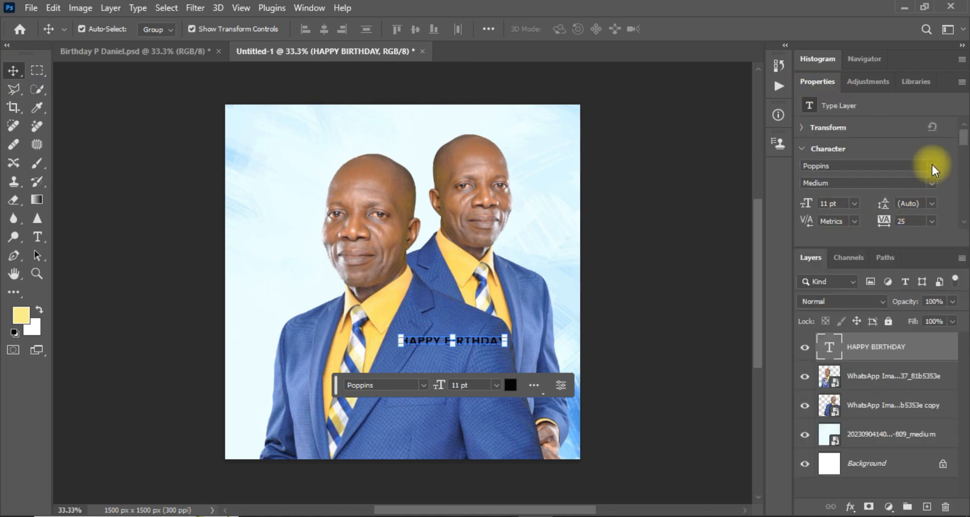
pyautogui.click(855, 205)
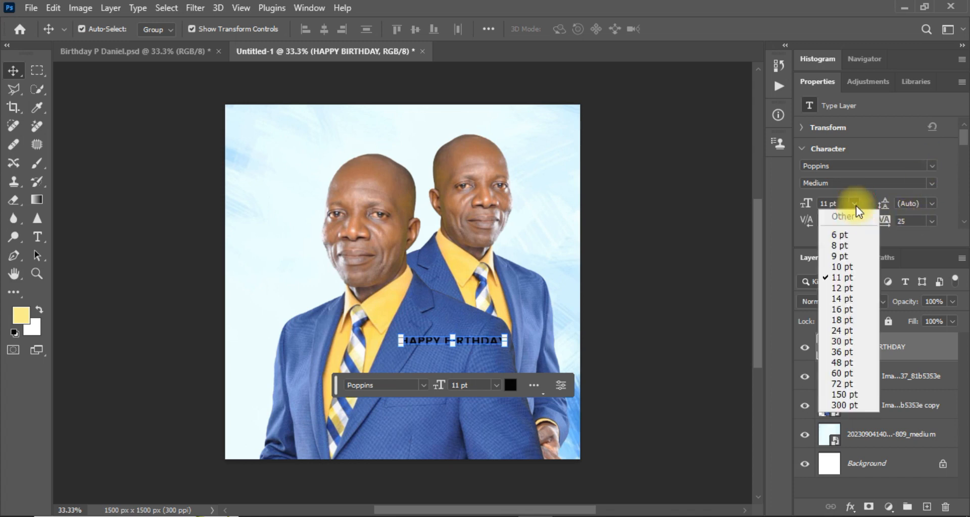
pyautogui.click(832, 288)
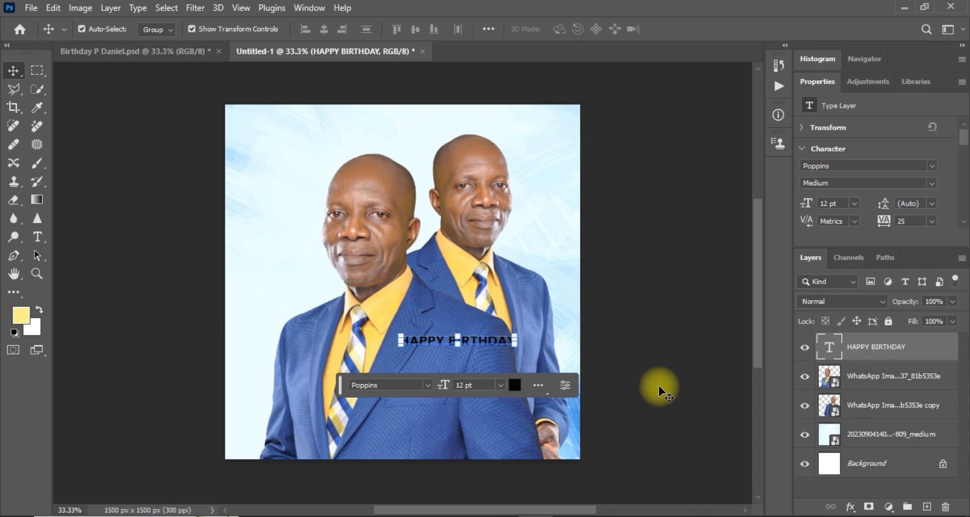
pyautogui.moveTo(470, 344); pyautogui.dragTo(472, 373)
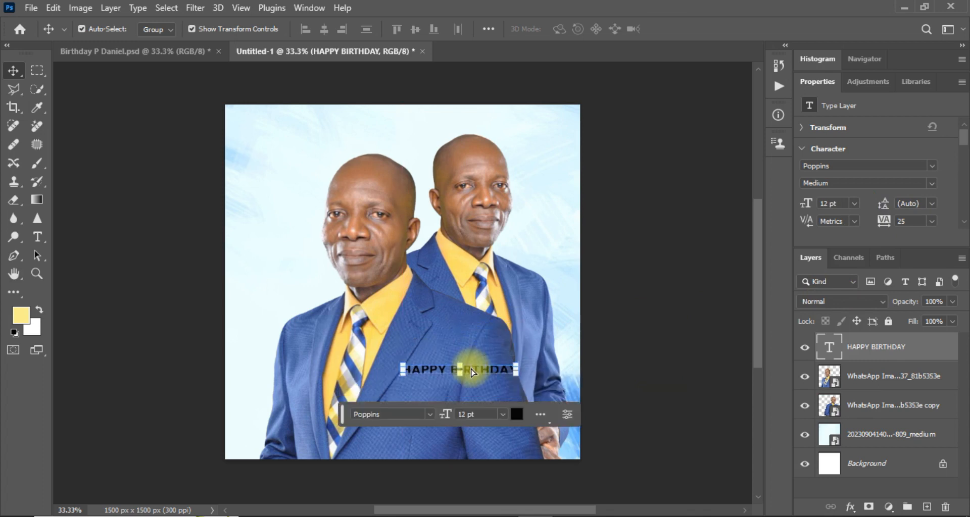
# Make the HAPPY BIRTHDAY text white by sampling it from the background.
pyautogui.click(515, 417)
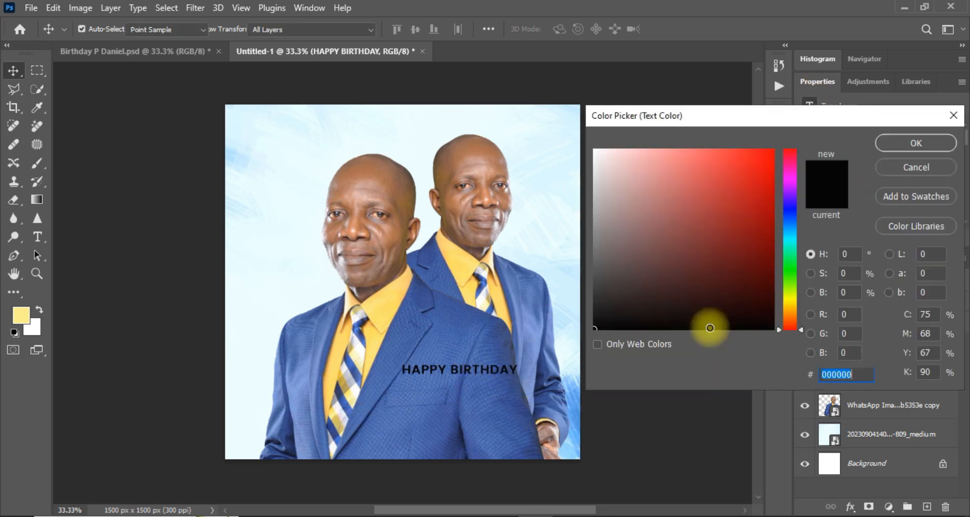
pyautogui.click(709, 328)
pyautogui.click(893, 163)
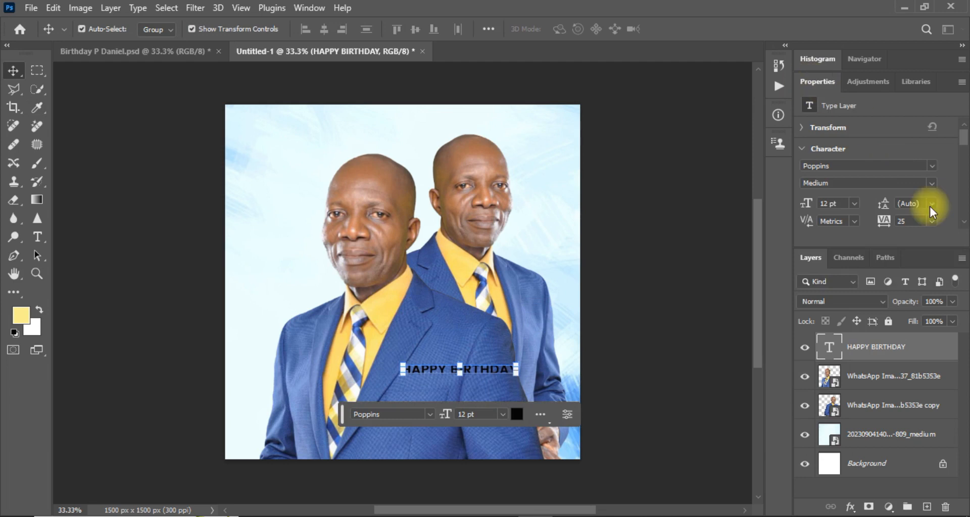
pyautogui.scroll(-3, 962, 141)
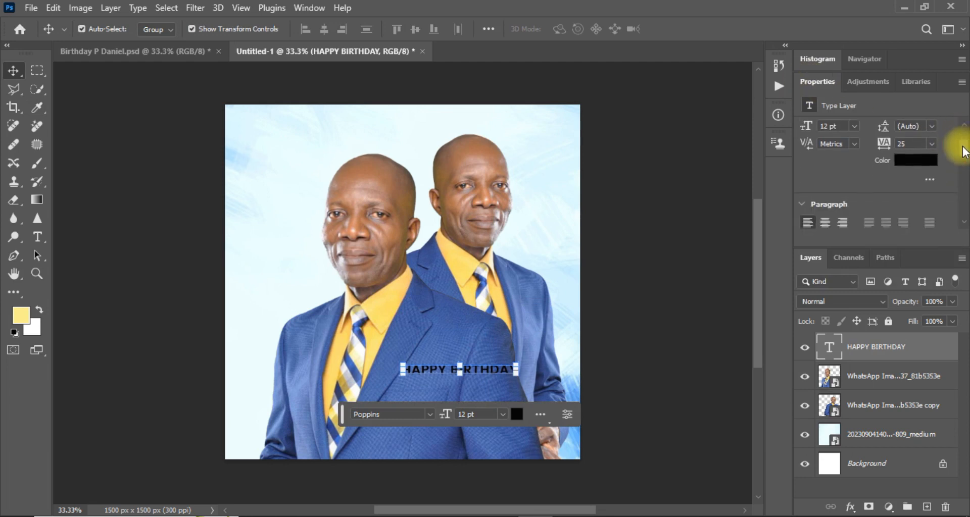
pyautogui.click(915, 161)
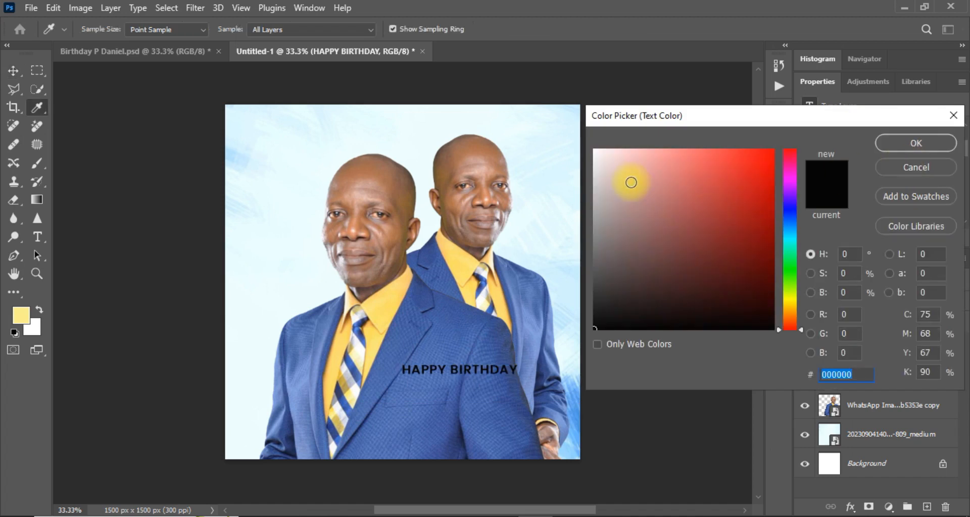
pyautogui.click(545, 111)
pyautogui.press('Return')
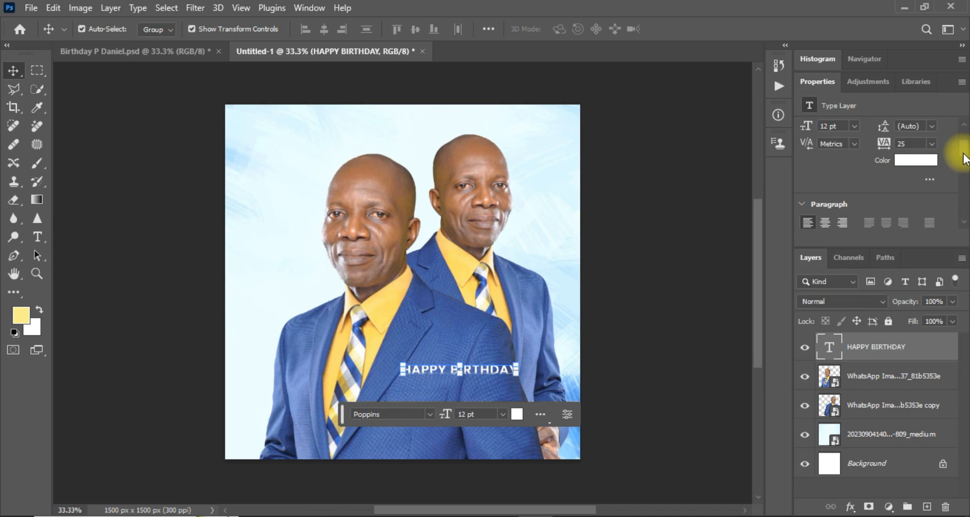
pyautogui.scroll(3, 959, 152)
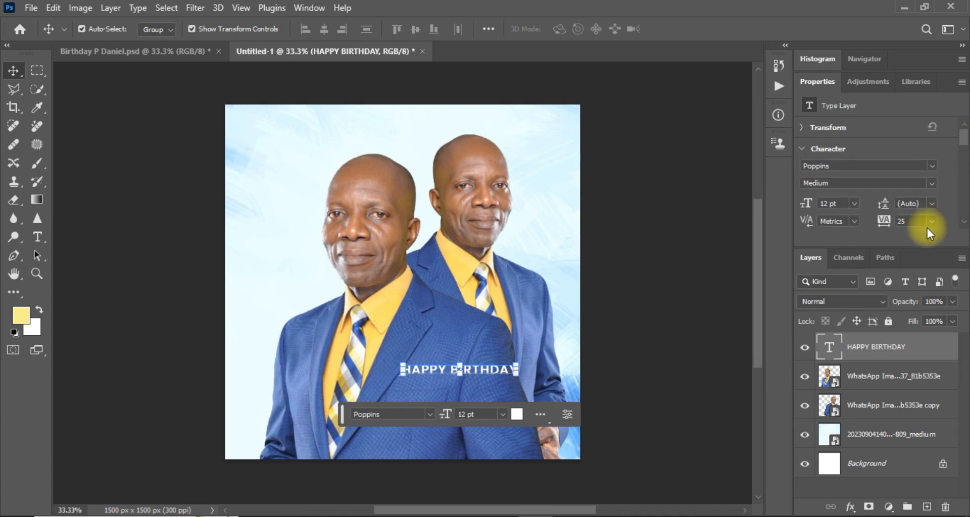
# Widen HAPPY BIRTHDAY's tracking to 75, then 100, and move it lower over the jacket.
pyautogui.click(930, 223)
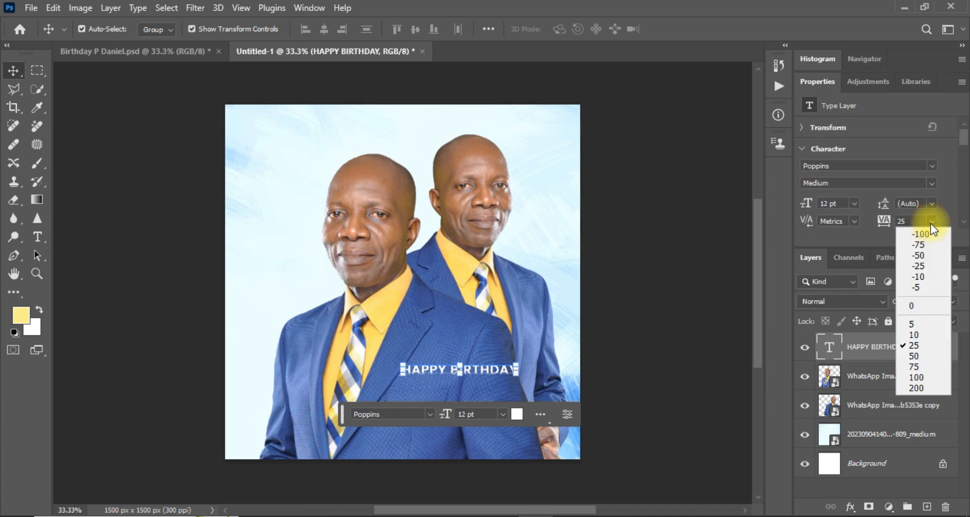
pyautogui.click(917, 365)
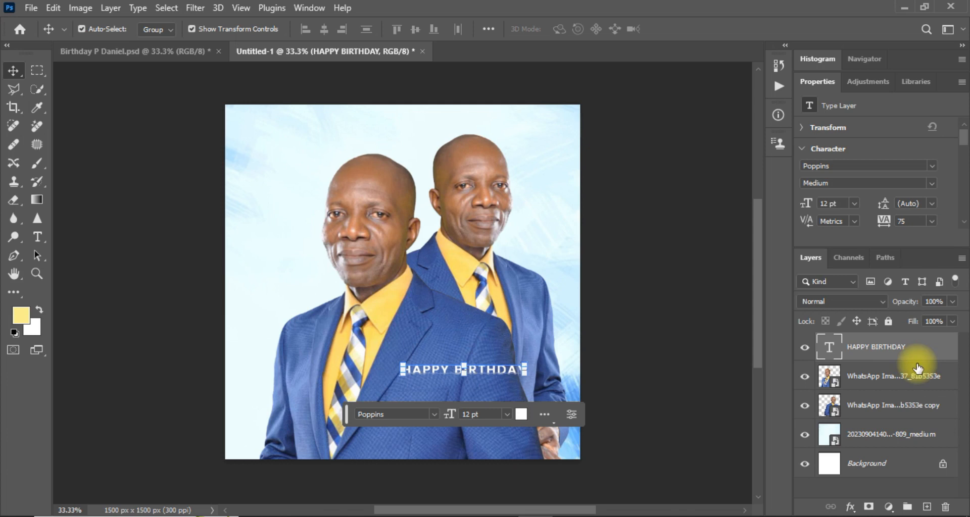
pyautogui.click(929, 223)
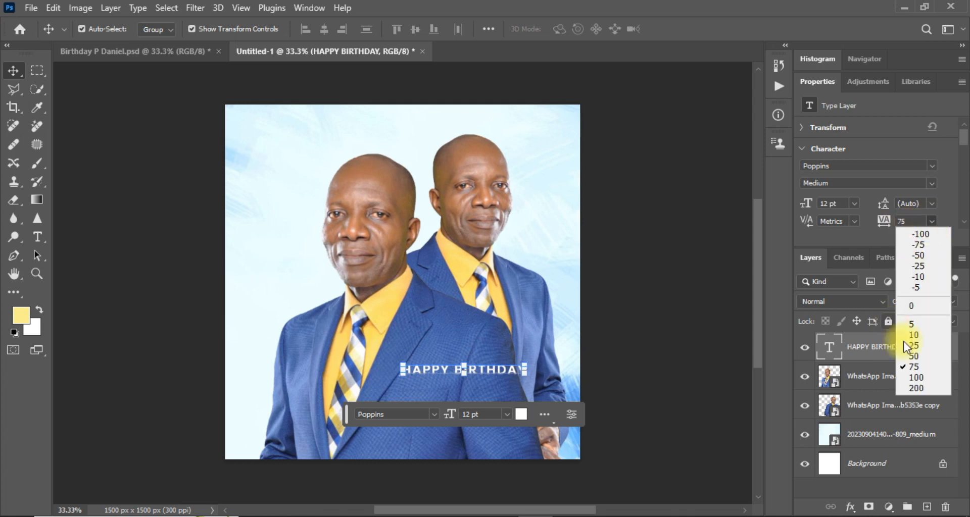
pyautogui.click(916, 377)
pyautogui.click(725, 374)
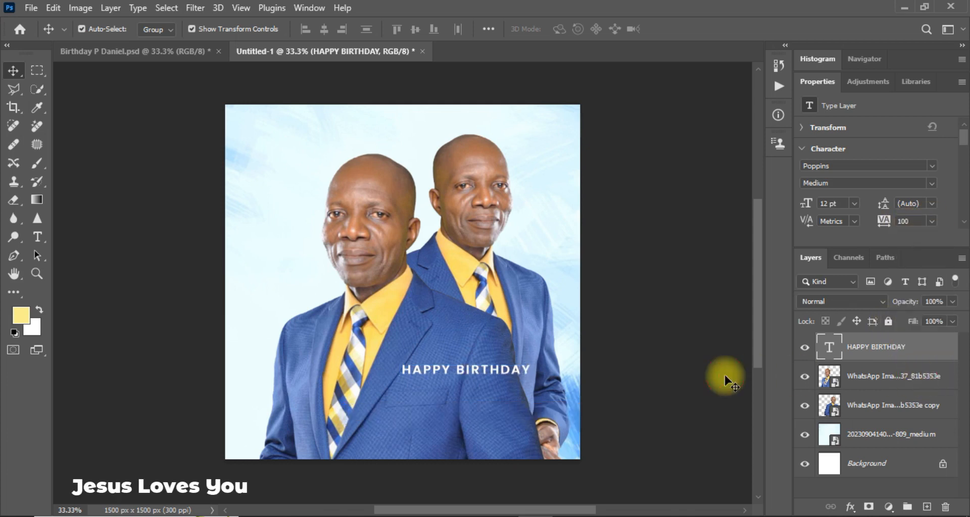
pyautogui.click(724, 375)
pyautogui.moveTo(472, 368)
pyautogui.mouseDown()
pyautogui.moveTo(465, 382)
pyautogui.moveTo(474, 380)
pyautogui.mouseUp()
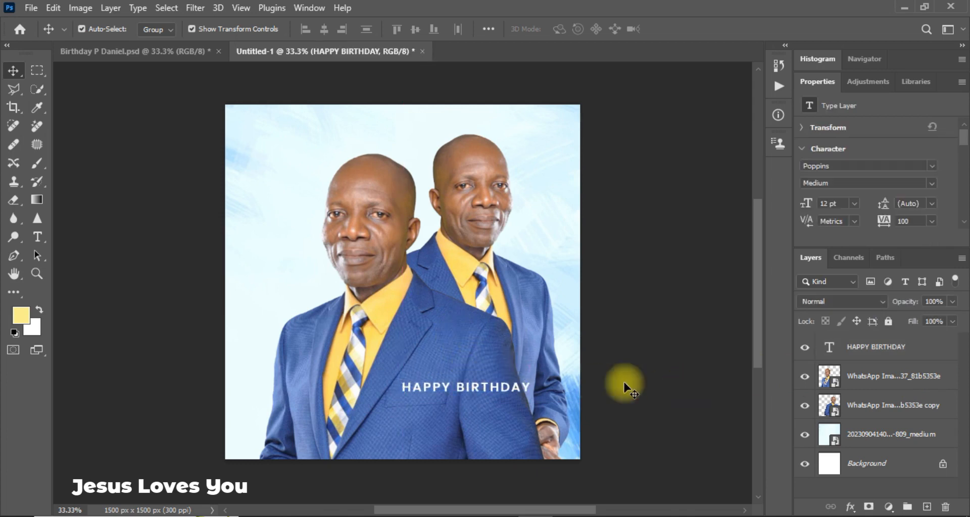
pyautogui.click(625, 388)
# Duplicate HAPPY BIRTHDAY below itself and change the copy's text to PASTOR.
pyautogui.click(491, 387)
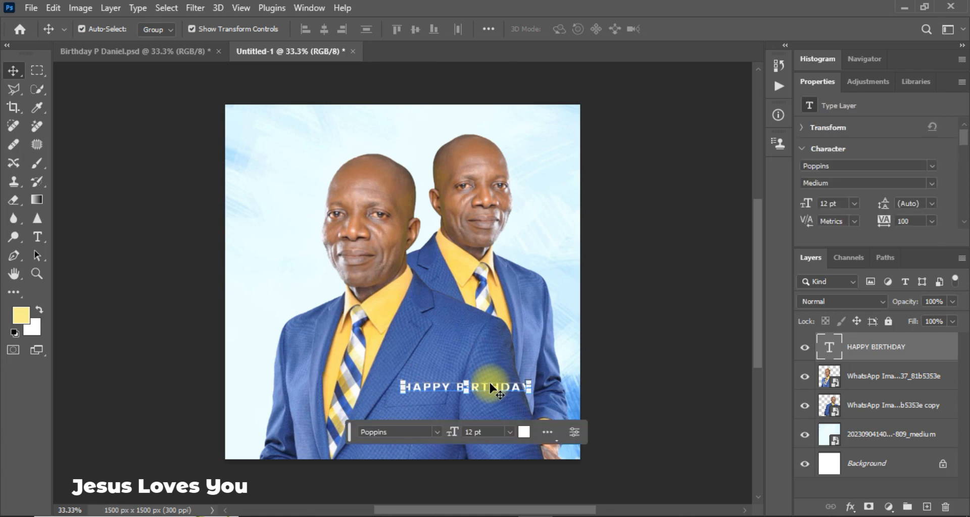
pyautogui.hotkey('ctrl', 'j')
pyautogui.moveTo(490, 385); pyautogui.dragTo(470, 413)
pyautogui.doubleClick(468, 410)
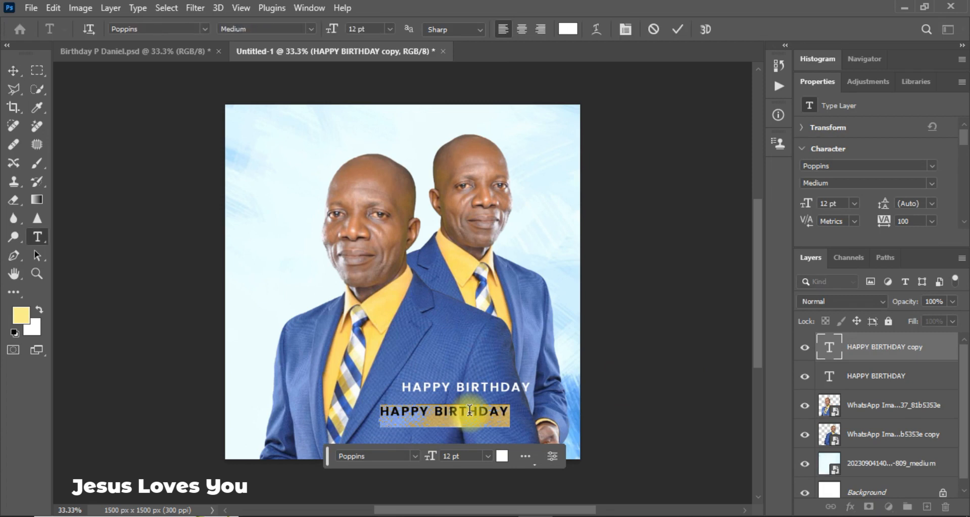
pyautogui.write('PASTOR')
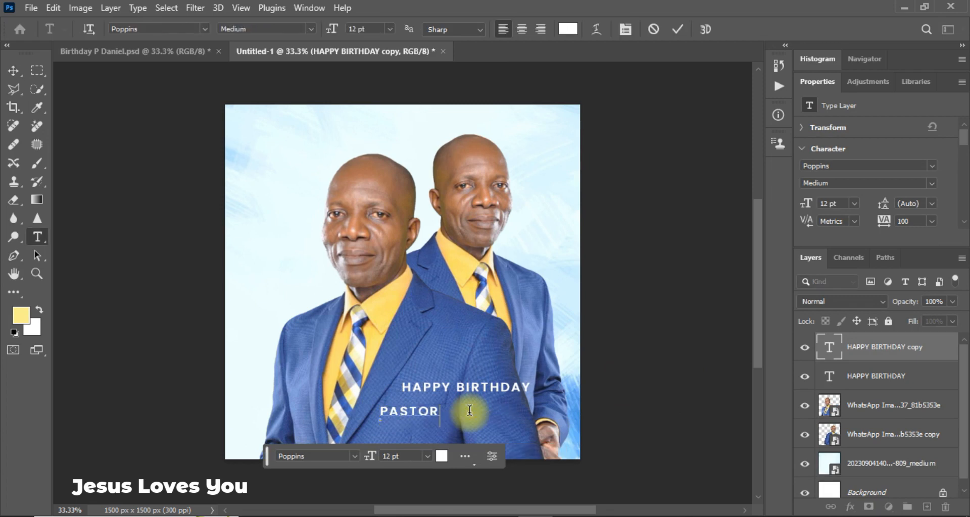
pyautogui.click(15, 71)
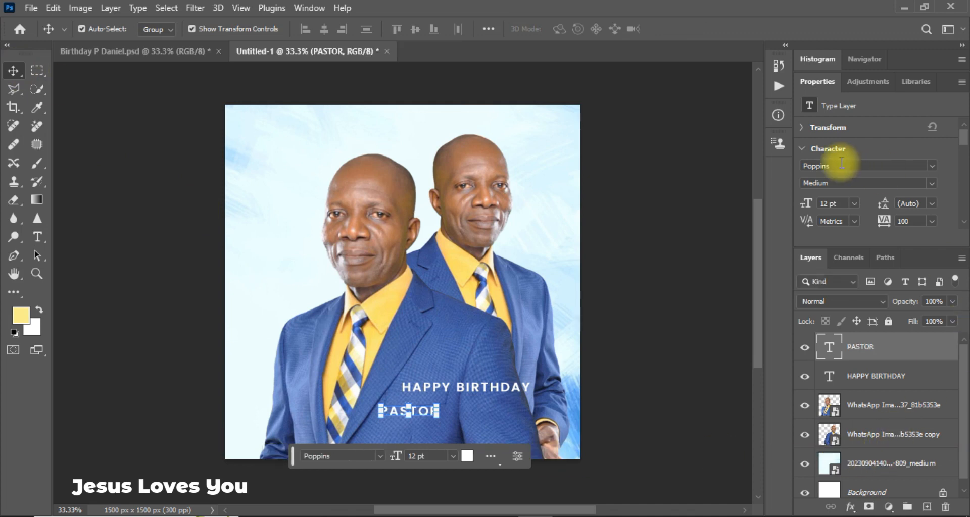
# Set PASTOR to 8.9 pt with tracking 0 and shift it right under HAPPY BIRTHDAY.
pyautogui.click(846, 203)
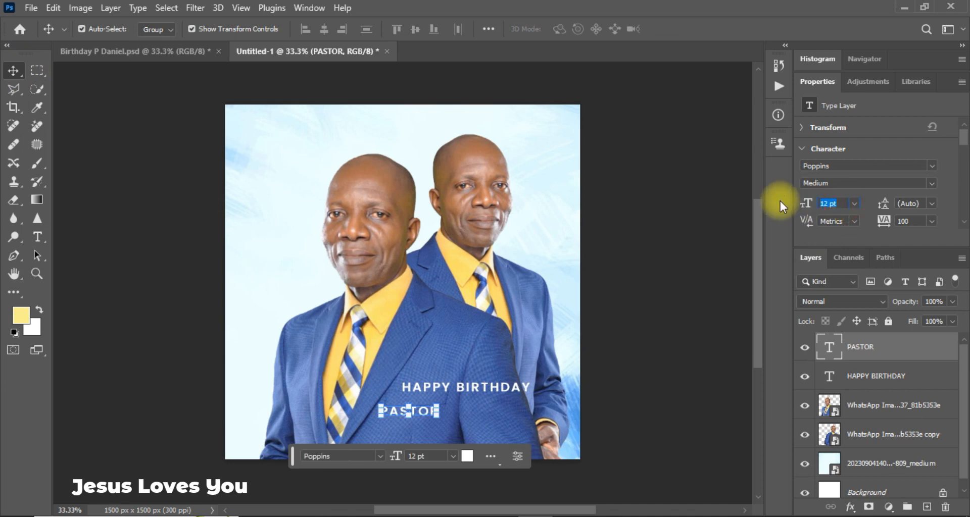
pyautogui.write('8.9')
pyautogui.press('Return')
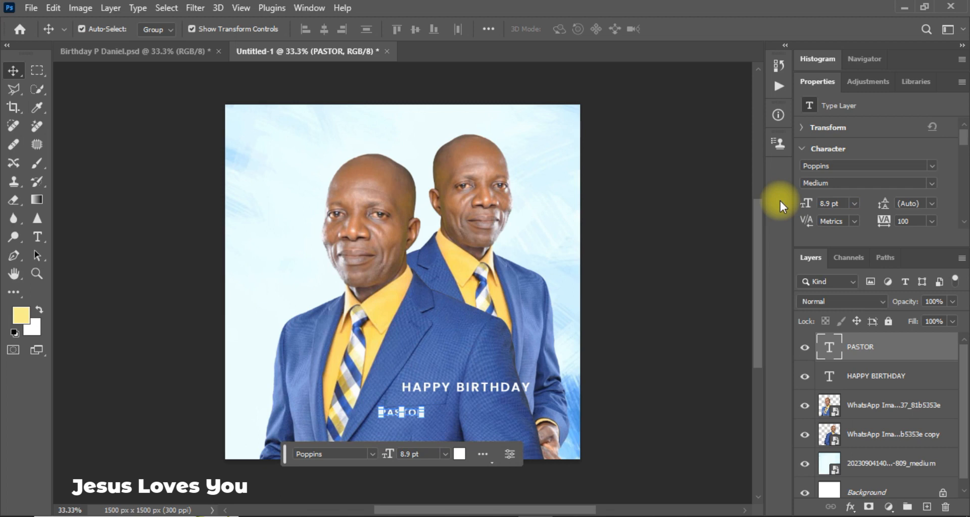
pyautogui.click(931, 221)
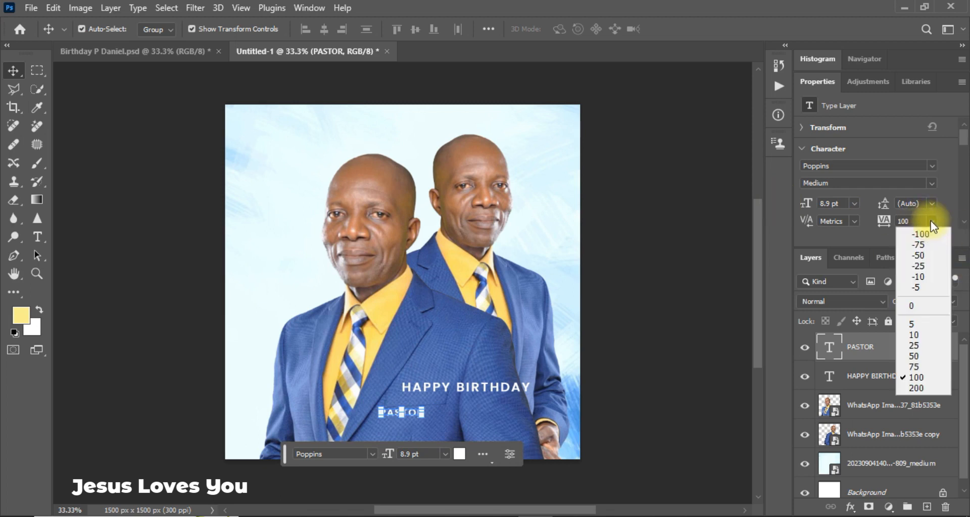
pyautogui.click(912, 306)
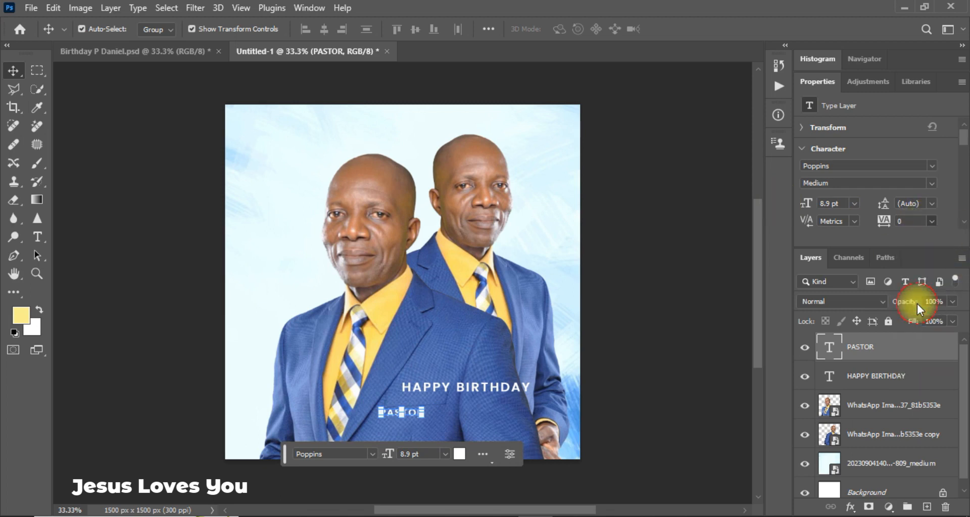
pyautogui.click(713, 393)
pyautogui.moveTo(402, 417); pyautogui.dragTo(430, 416)
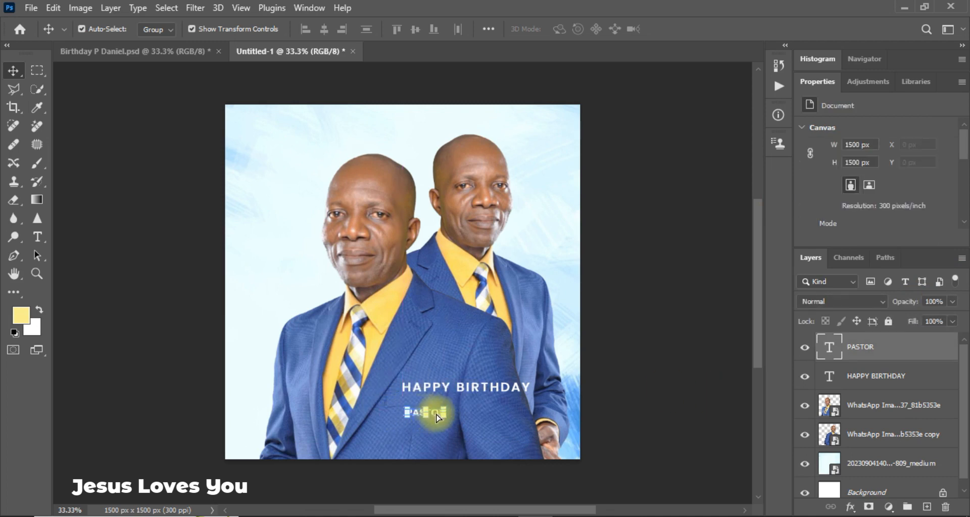
pyautogui.click(684, 408)
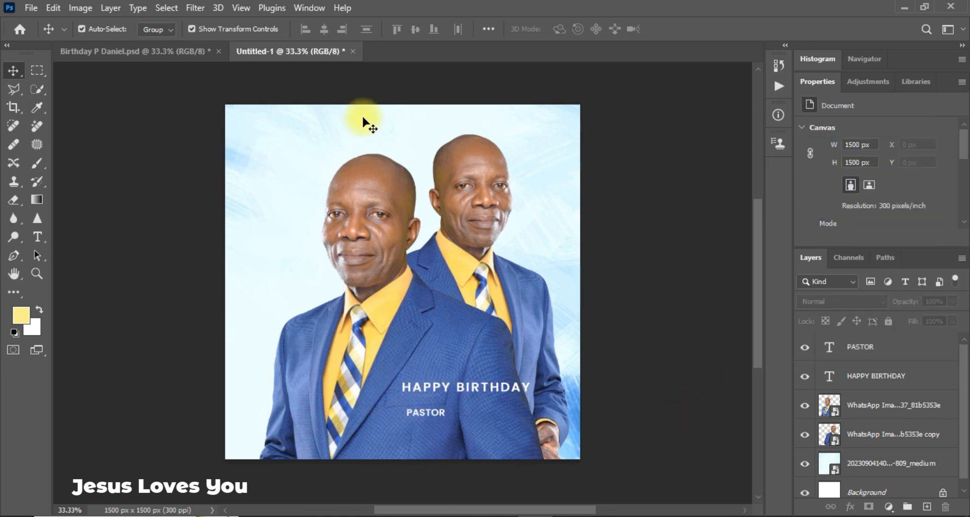
# Raise HAPPY BIRTHDAY and PASTOR higher on the jacket, matching the Birthday P Daniel layout.
pyautogui.click(94, 53)
pyautogui.click(273, 52)
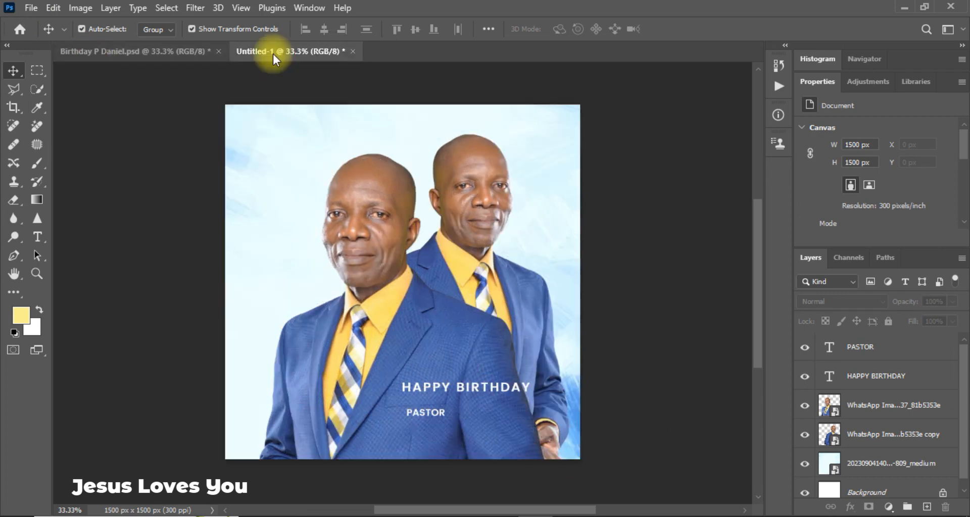
pyautogui.click(463, 391)
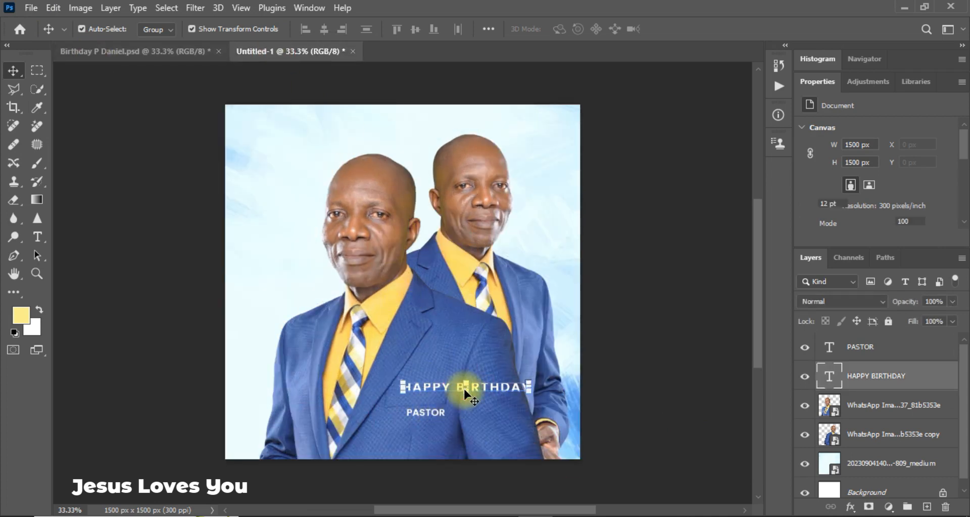
pyautogui.click(637, 405)
pyautogui.moveTo(470, 391); pyautogui.dragTo(463, 364)
pyautogui.click(426, 386)
pyautogui.moveTo(426, 410); pyautogui.dragTo(431, 374)
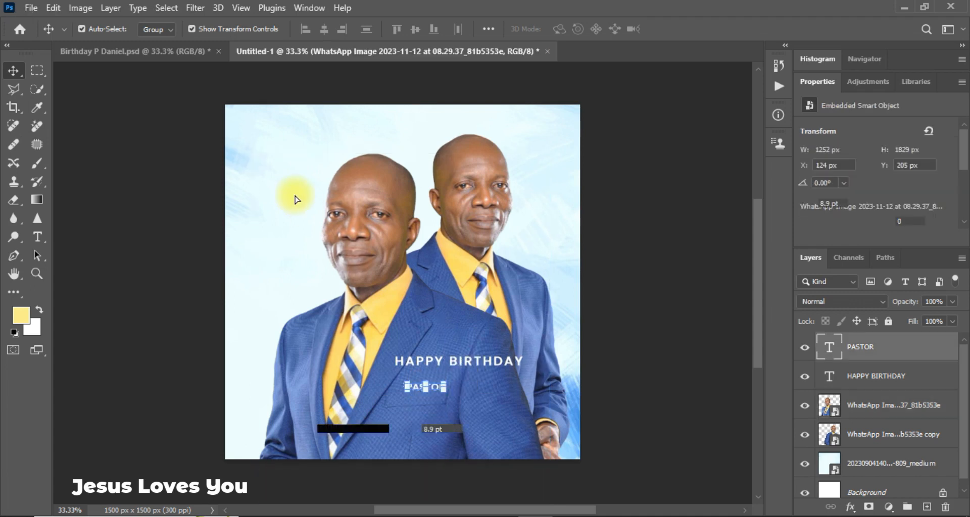
pyautogui.click(147, 52)
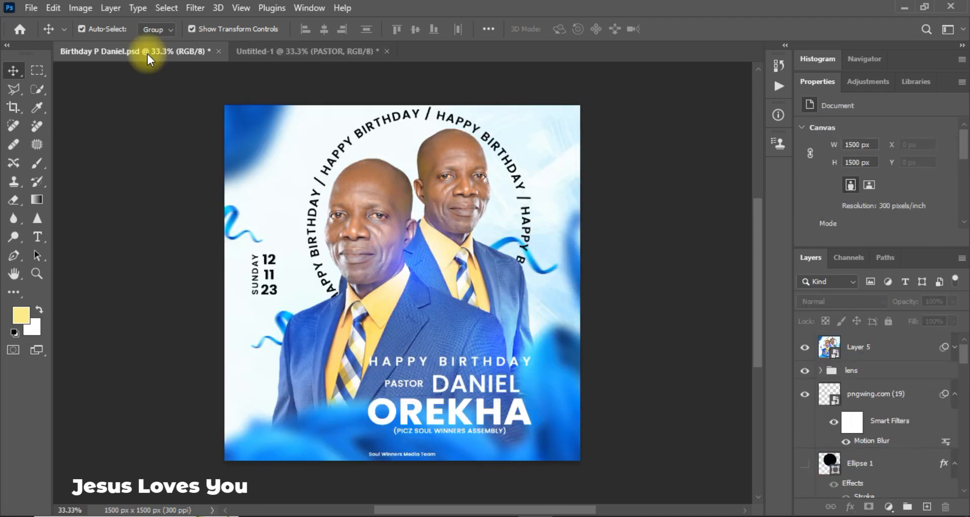
pyautogui.click(363, 51)
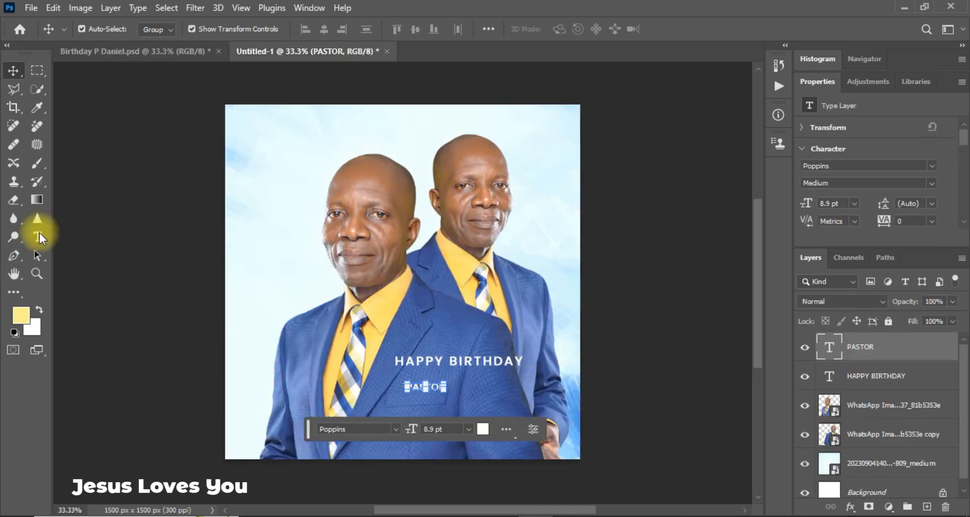
pyautogui.hotkey('ctrl', 'j')
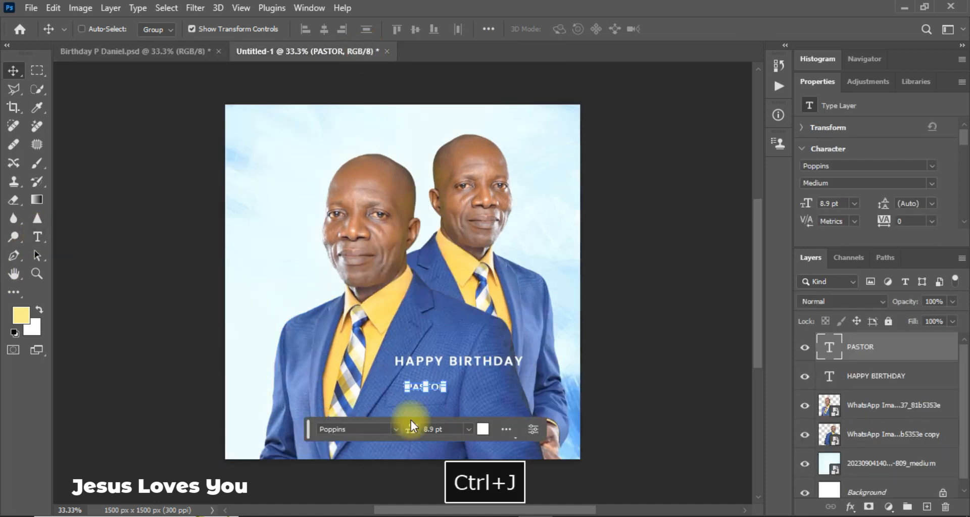
pyautogui.moveTo(434, 387); pyautogui.dragTo(488, 395)
pyautogui.doubleClick(487, 393)
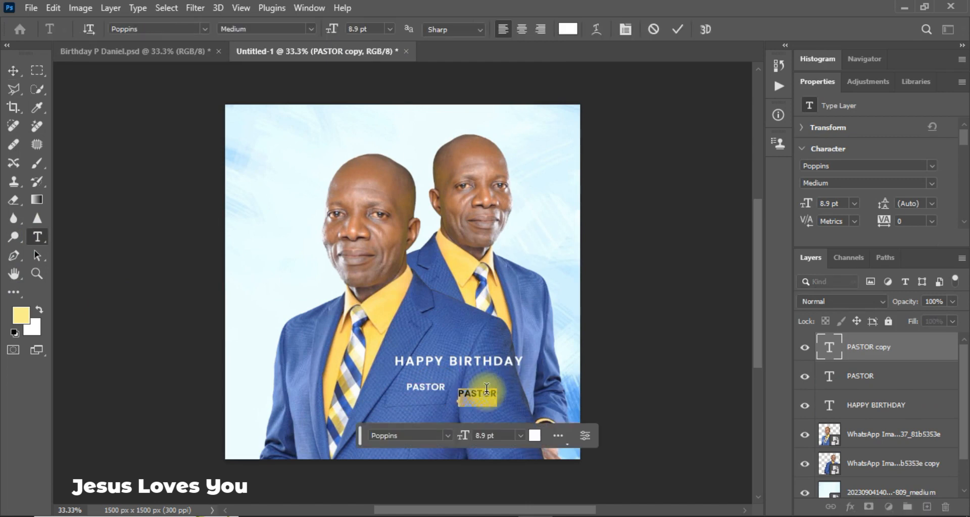
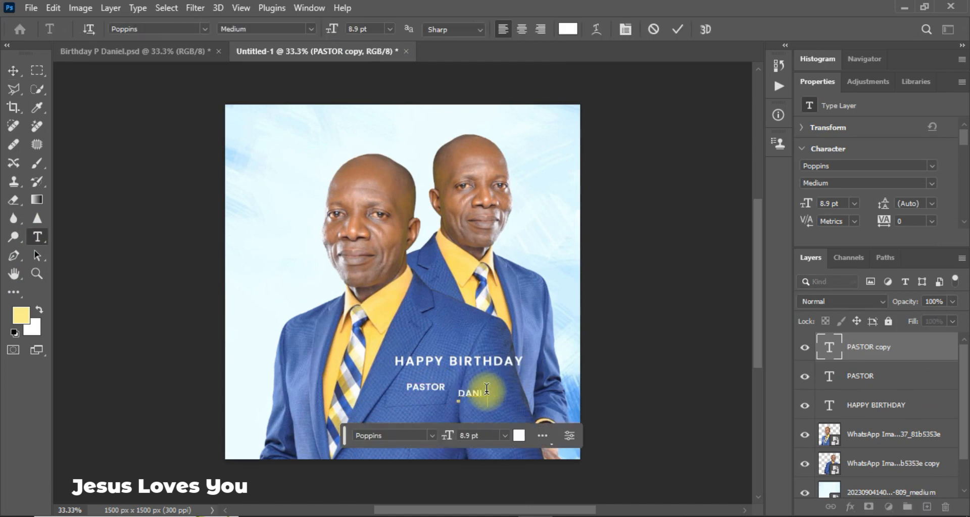
pyautogui.click(11, 72)
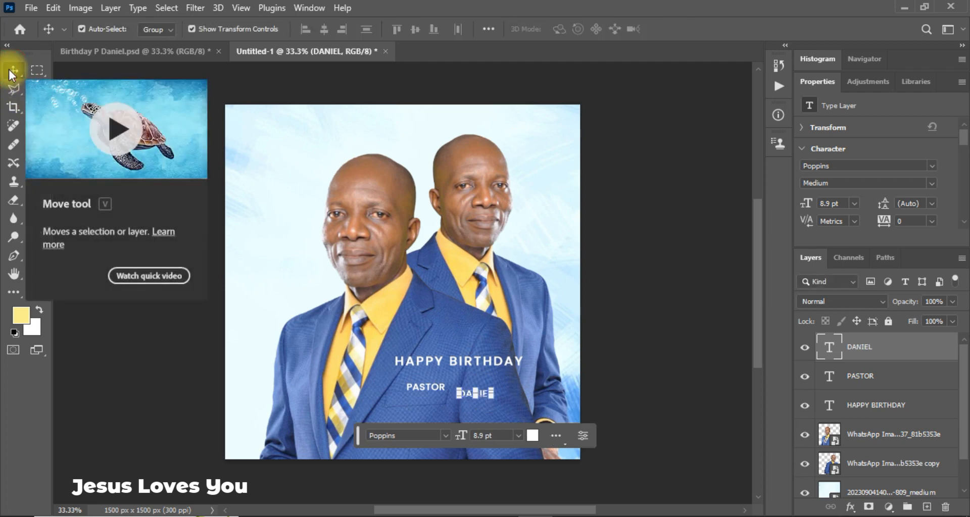
# Enlarge DANIEL to 24 pt, then settle it at 23 pt.
pyautogui.click(854, 204)
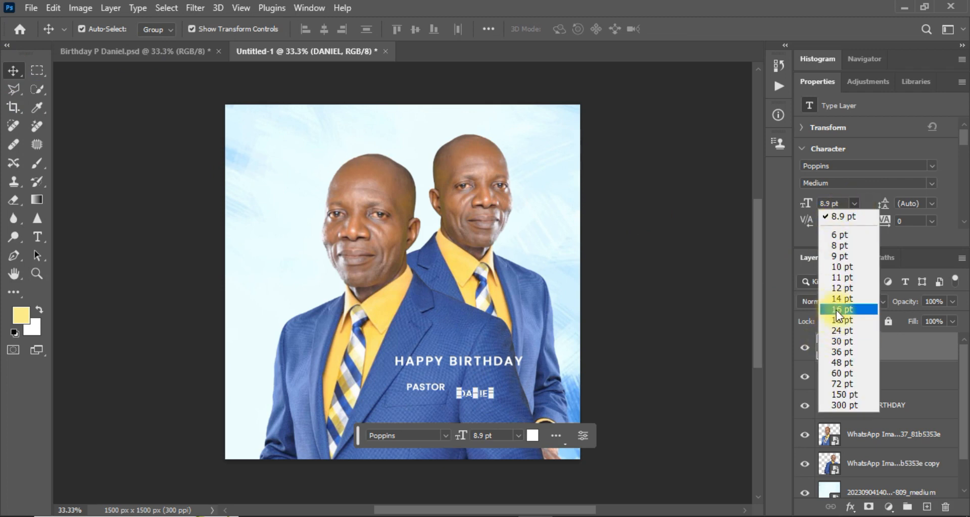
pyautogui.click(838, 332)
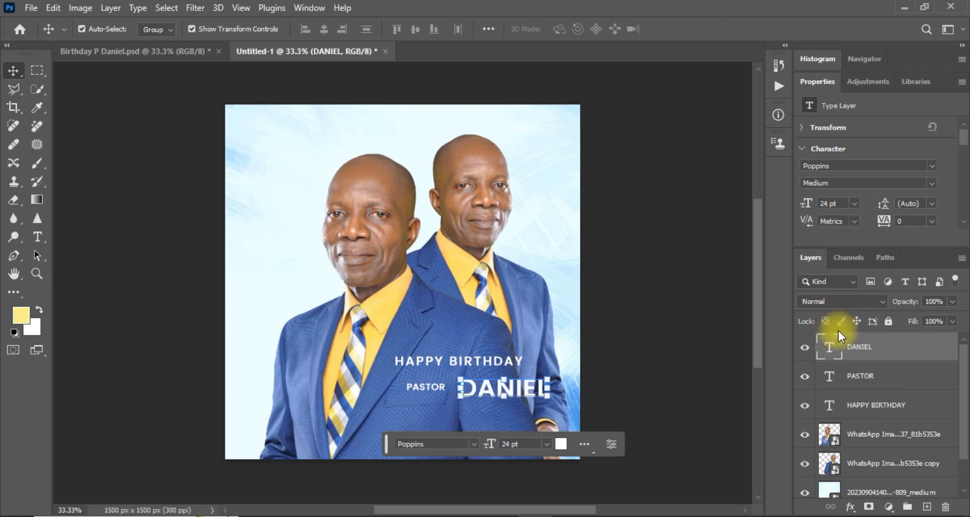
pyautogui.click(843, 204)
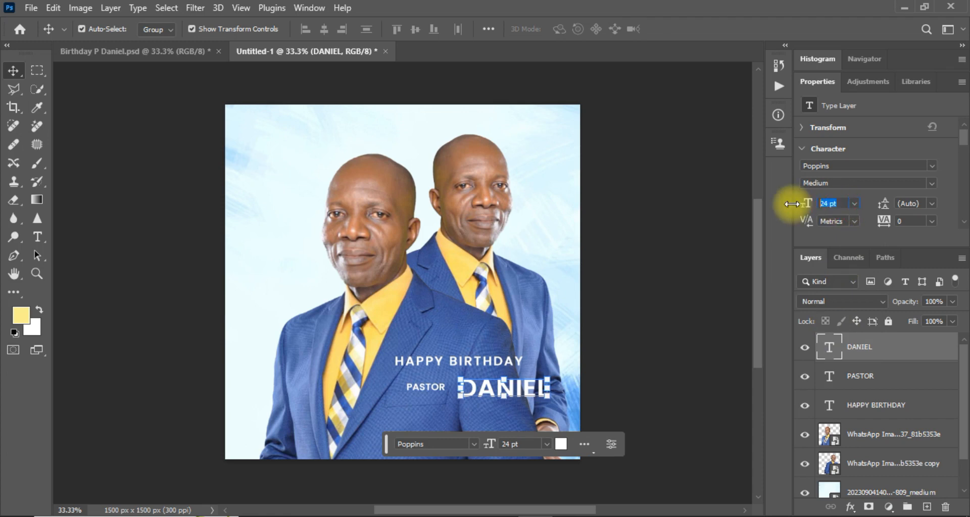
pyautogui.write('23')
pyautogui.press('Return')
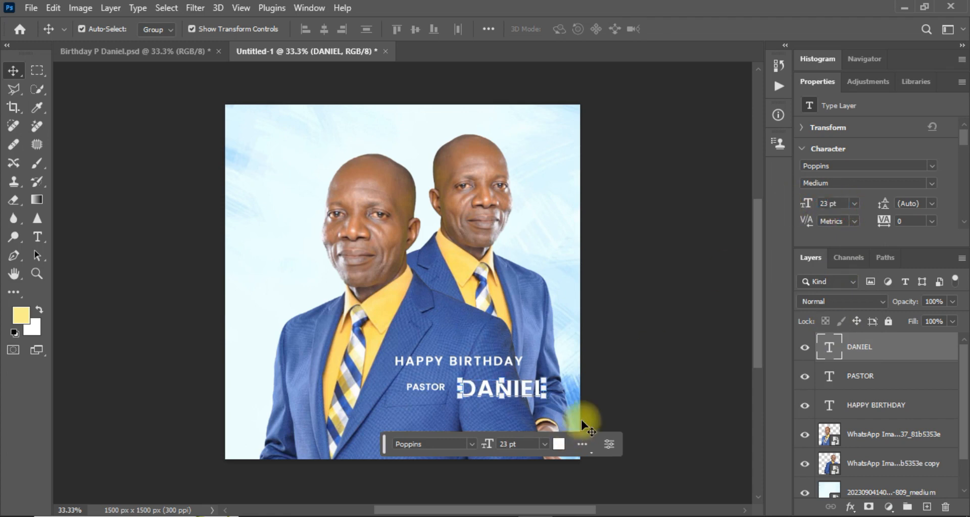
pyautogui.click(630, 388)
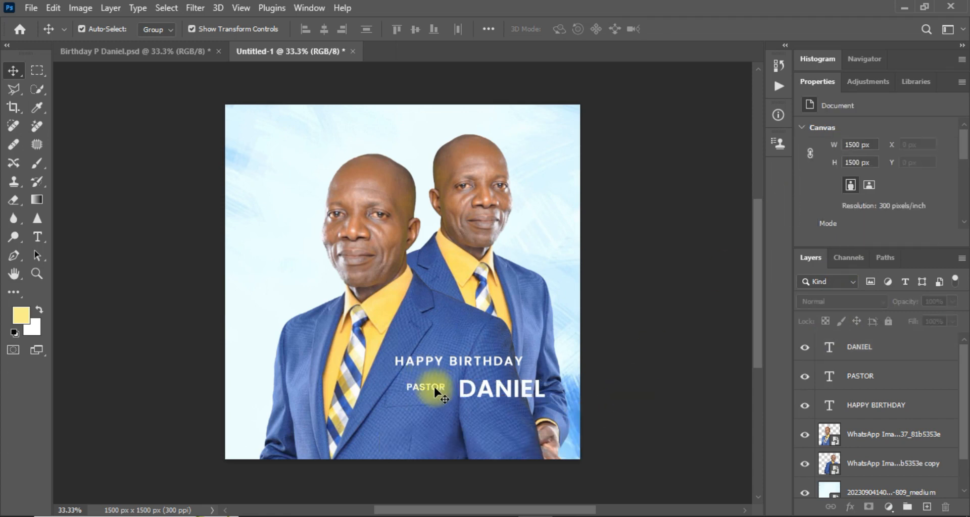
# Move the PASTOR text left so it sits beside DANIEL.
pyautogui.hotkey('ctrl', '=')
pyautogui.moveTo(455, 450); pyautogui.dragTo(435, 443)
pyautogui.moveTo(516, 445); pyautogui.dragTo(488, 439)
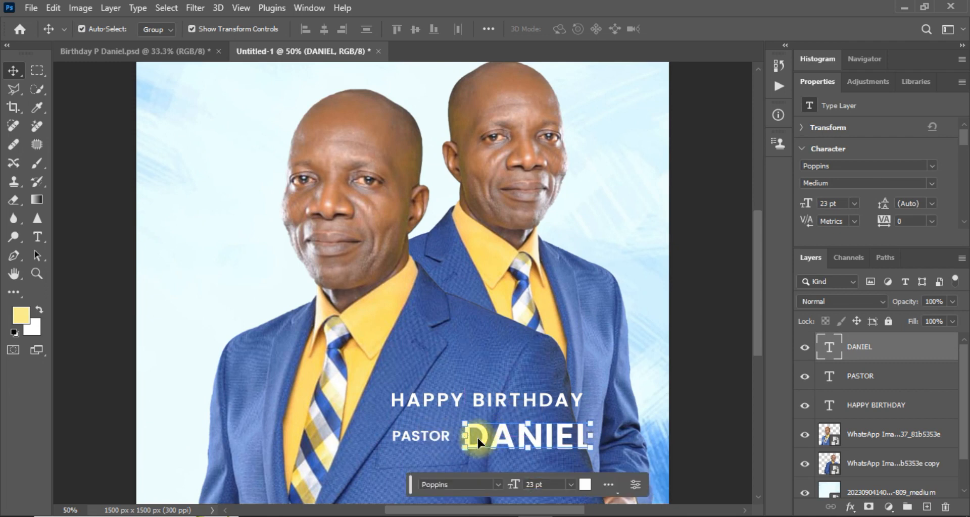
pyautogui.click(431, 439)
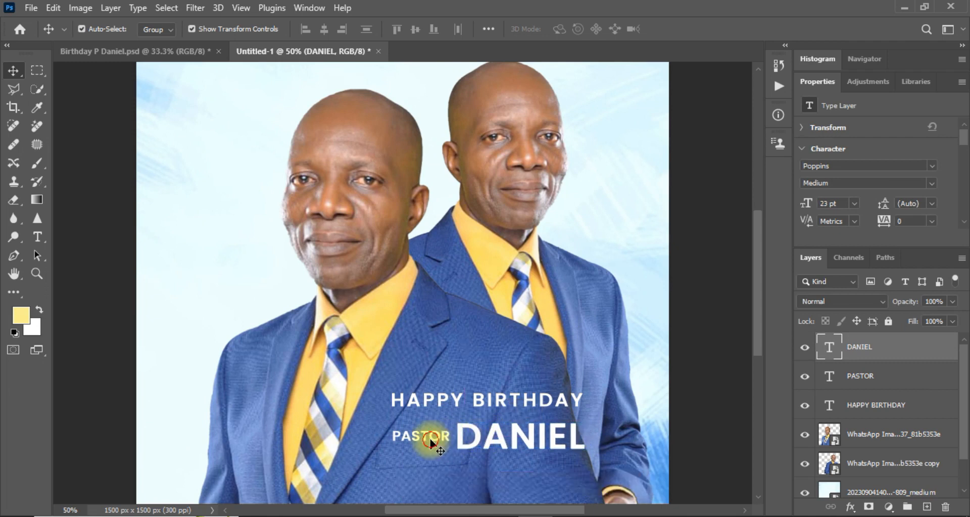
# Select PASTOR with HAPPY BIRTHDAY and align their left edges.
pyautogui.keyDown('shift'); pyautogui.click(438, 402); pyautogui.keyUp('shift')
pyautogui.click(710, 399)
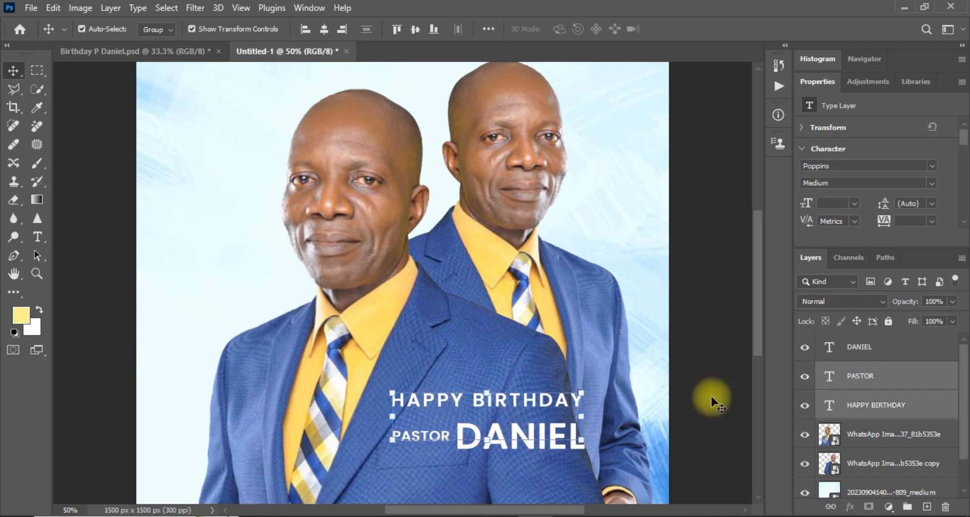
pyautogui.click(432, 451)
pyautogui.click(425, 442)
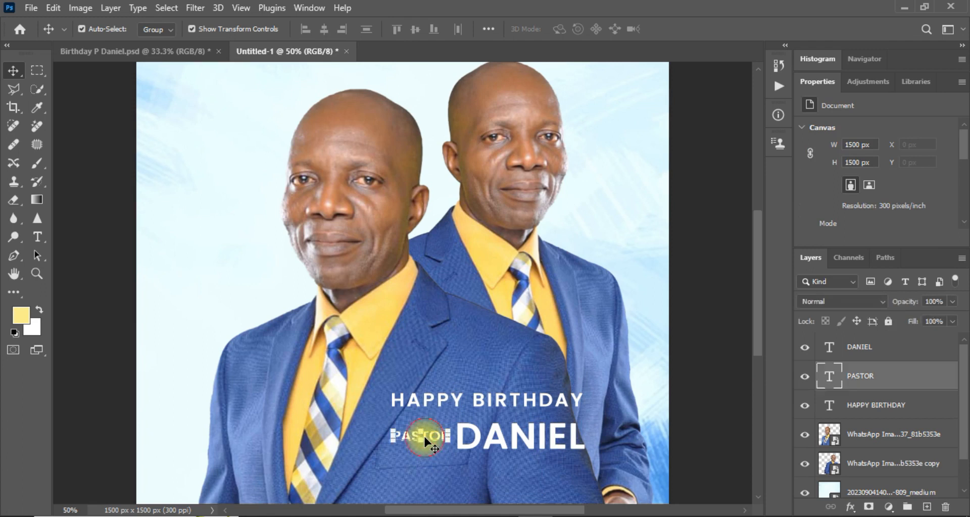
pyautogui.keyDown('shift'); pyautogui.click(502, 396); pyautogui.keyUp('shift')
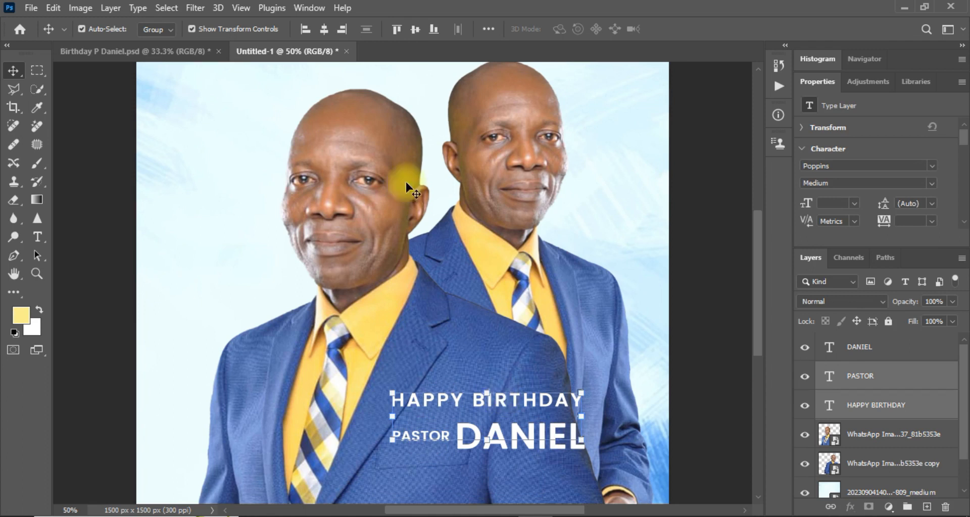
pyautogui.click(305, 30)
pyautogui.click(719, 373)
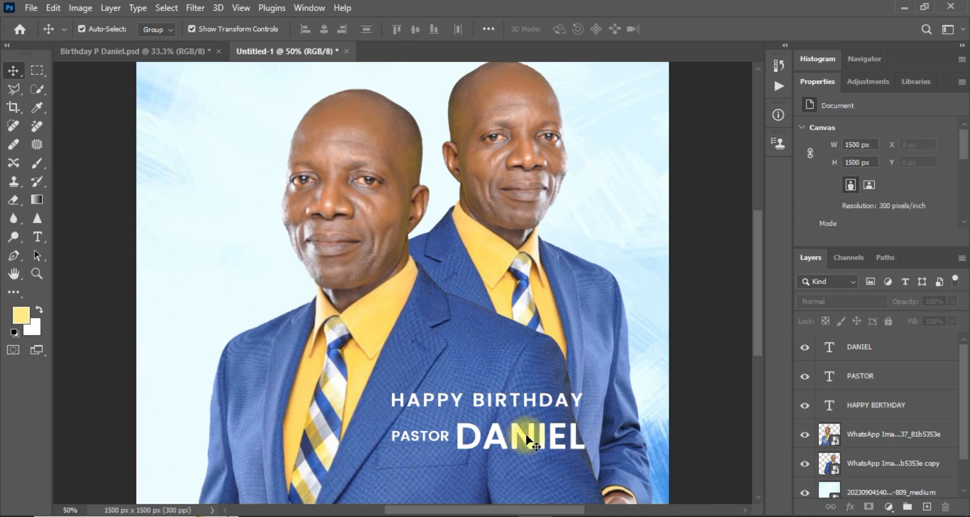
# Compare with the Birthday P Daniel.psd reference flyer, then return to Untitled-1.
pyautogui.click(757, 325)
pyautogui.moveTo(757, 325); pyautogui.dragTo(756, 343)
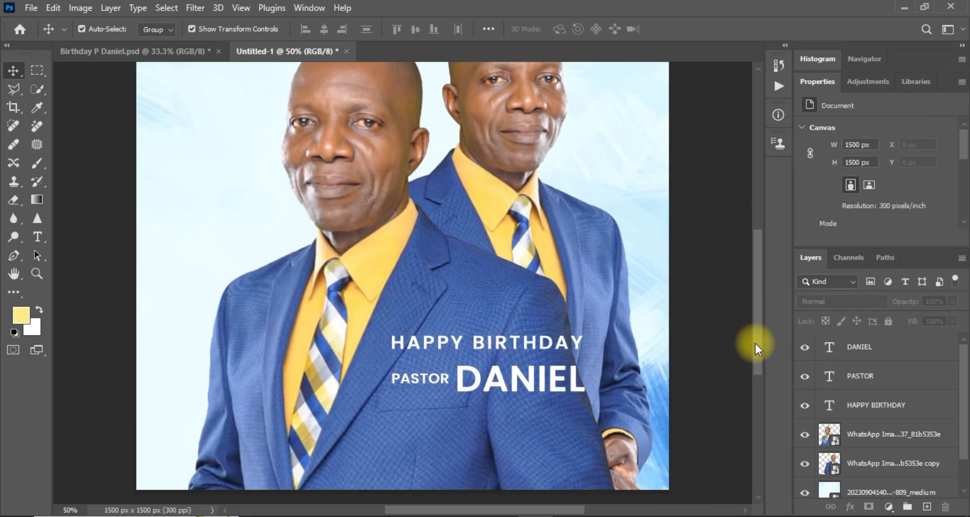
pyautogui.click(190, 55)
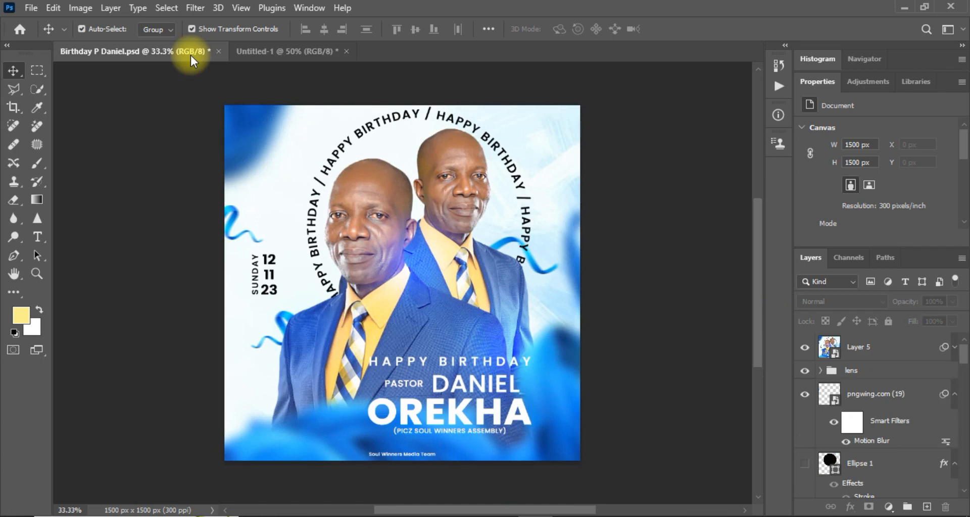
pyautogui.click(294, 50)
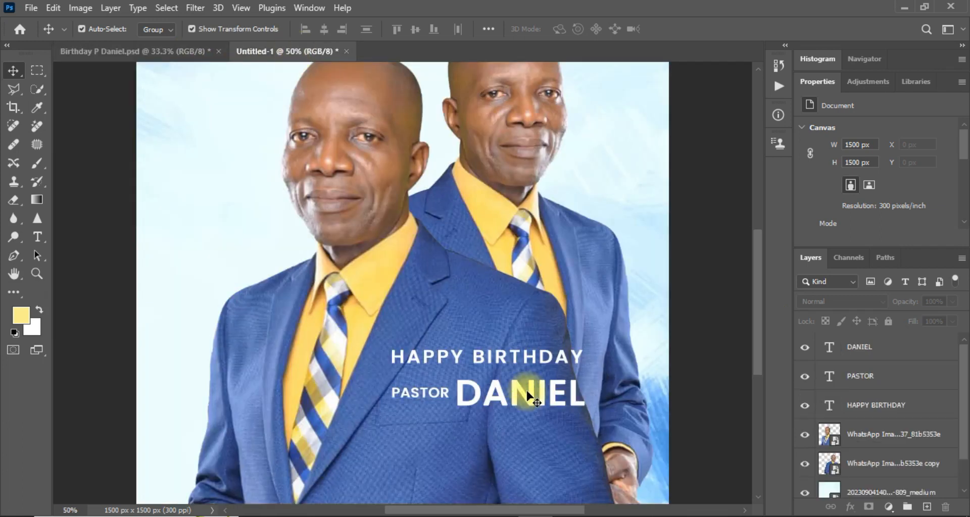
pyautogui.click(519, 391)
pyautogui.hotkey('ctrl', 'j')
pyautogui.moveTo(527, 396); pyautogui.dragTo(468, 446)
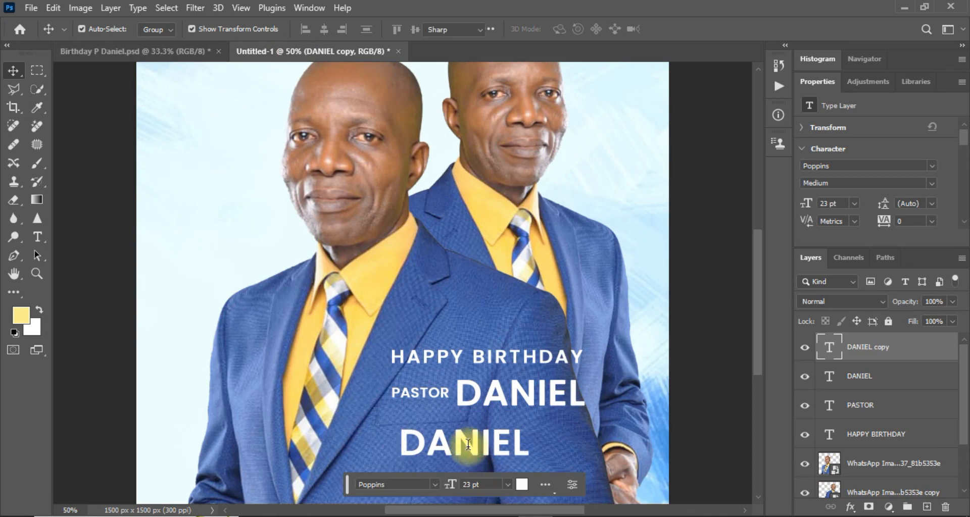
pyautogui.doubleClick(467, 444)
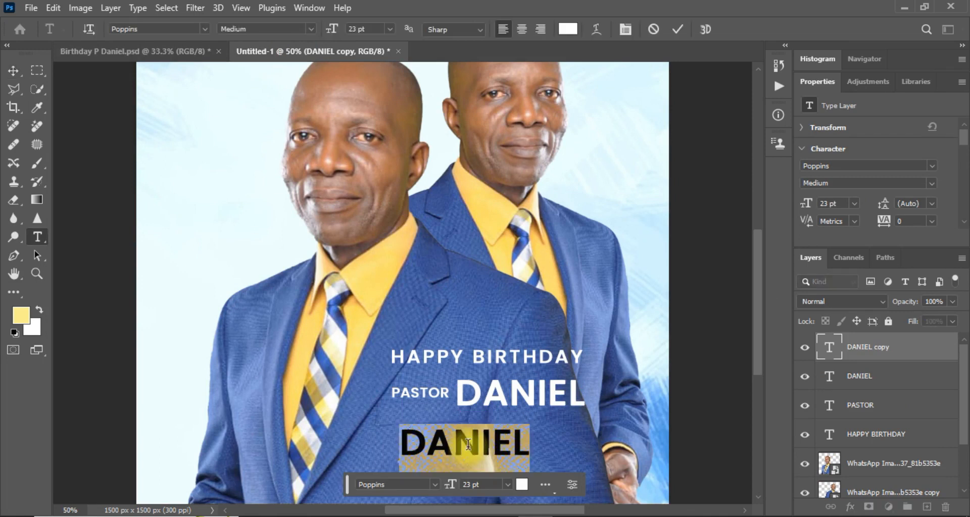
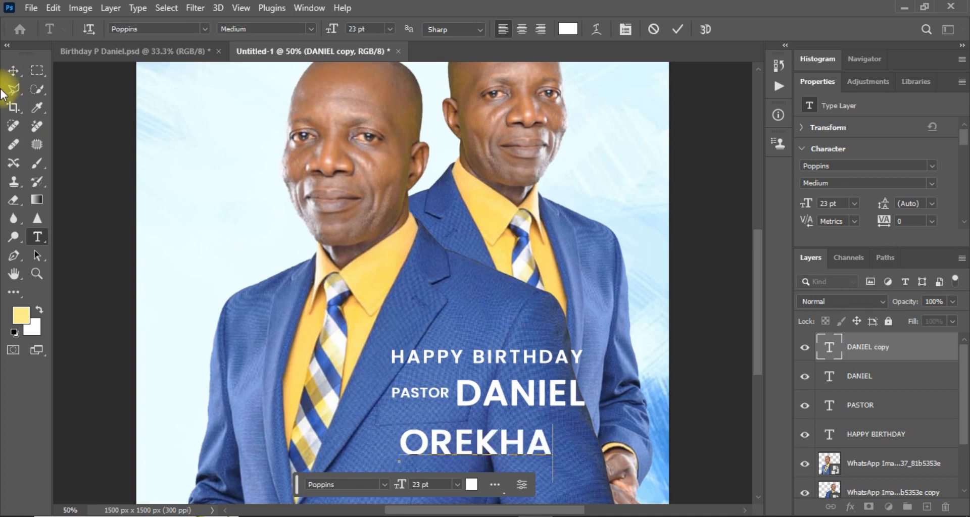
pyautogui.click(13, 76)
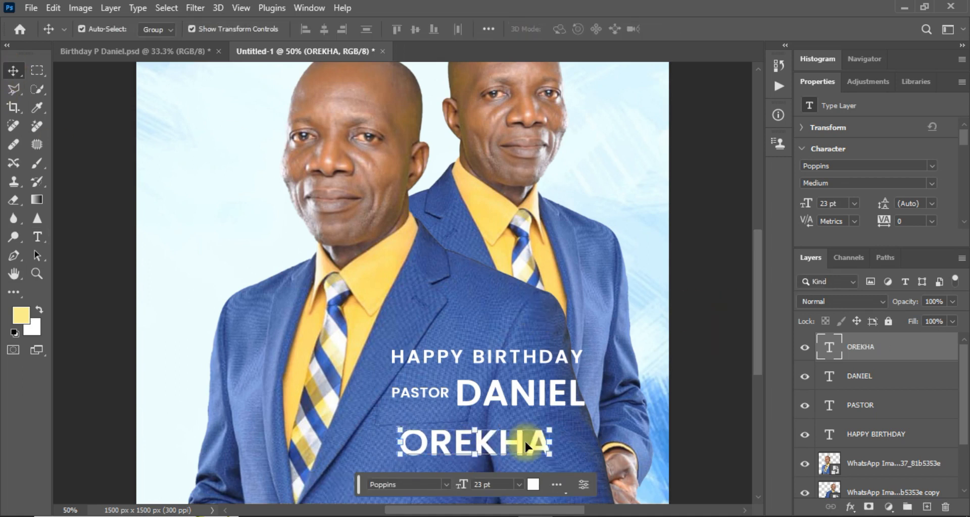
pyautogui.click(932, 183)
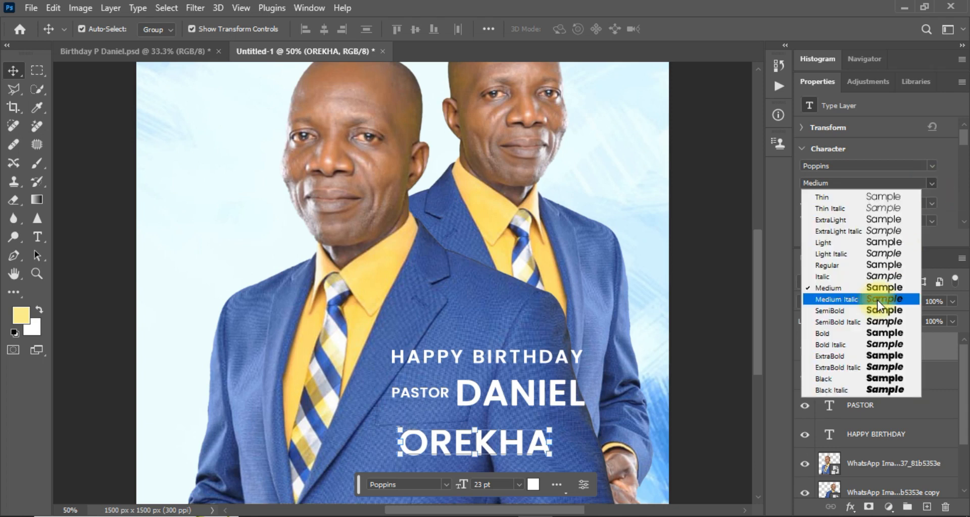
pyautogui.click(862, 308)
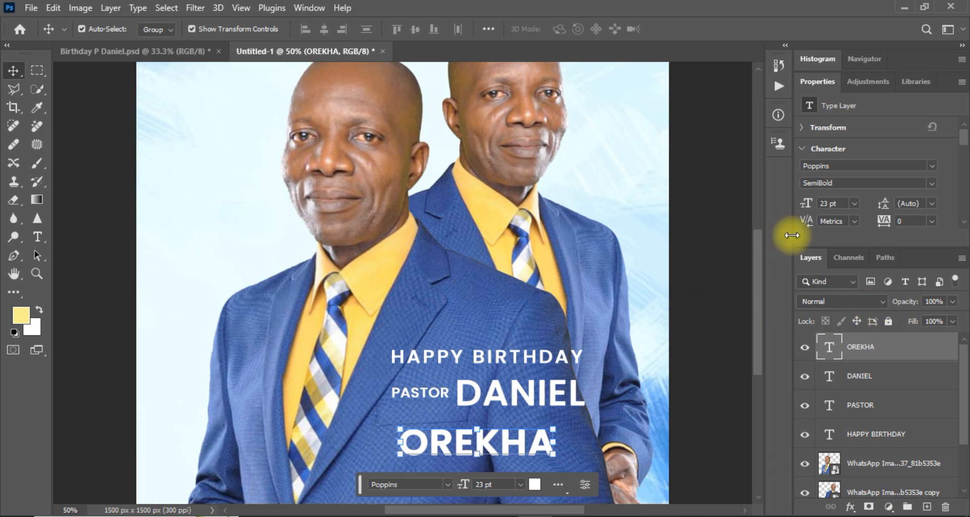
pyautogui.click(840, 203)
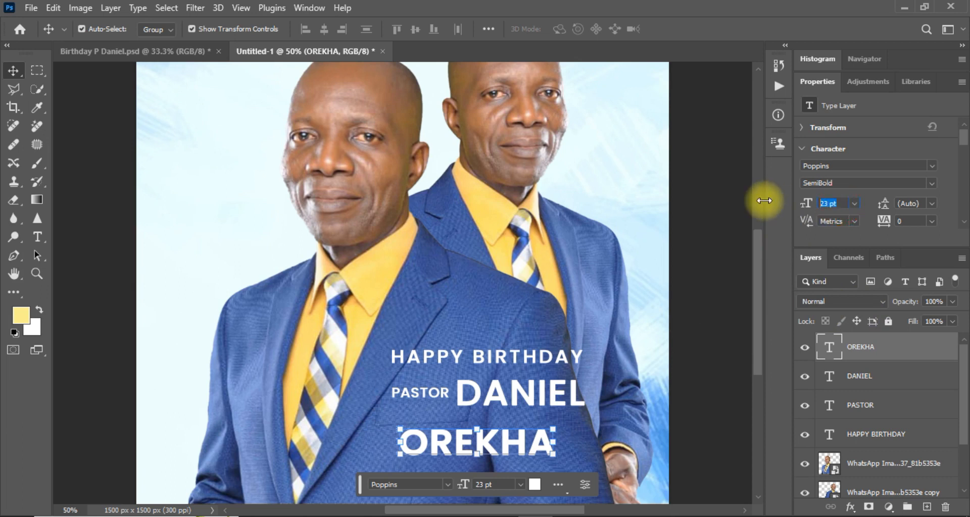
pyautogui.write('35')
pyautogui.press('Return')
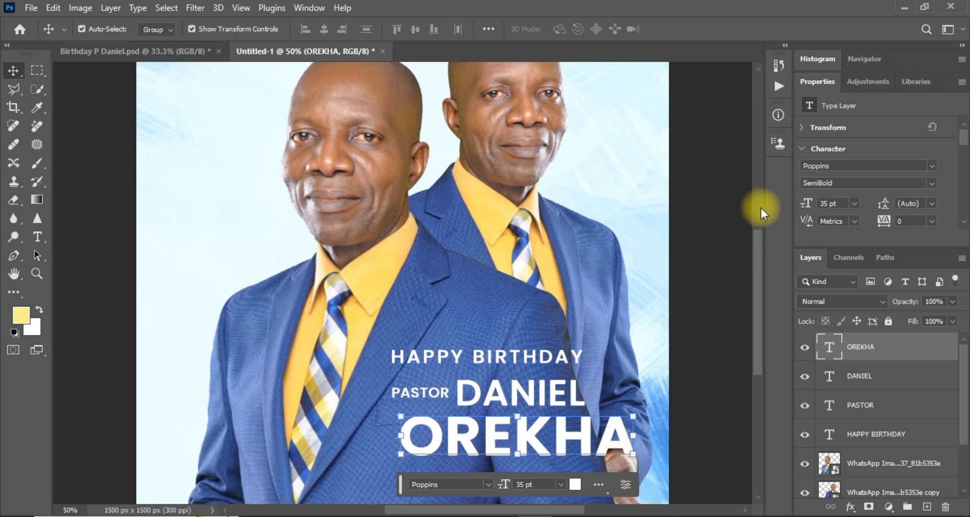
pyautogui.moveTo(529, 439); pyautogui.dragTo(508, 439)
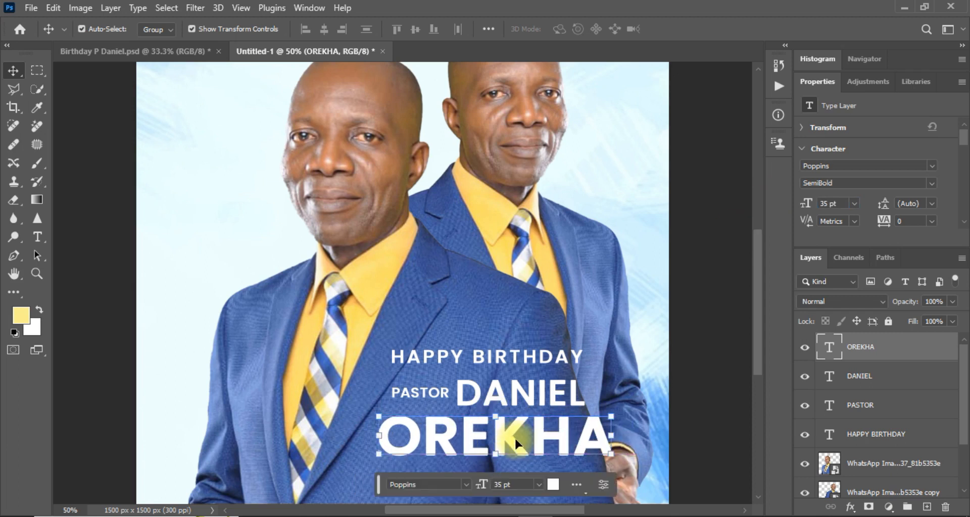
pyautogui.click(843, 202)
pyautogui.write('35.8')
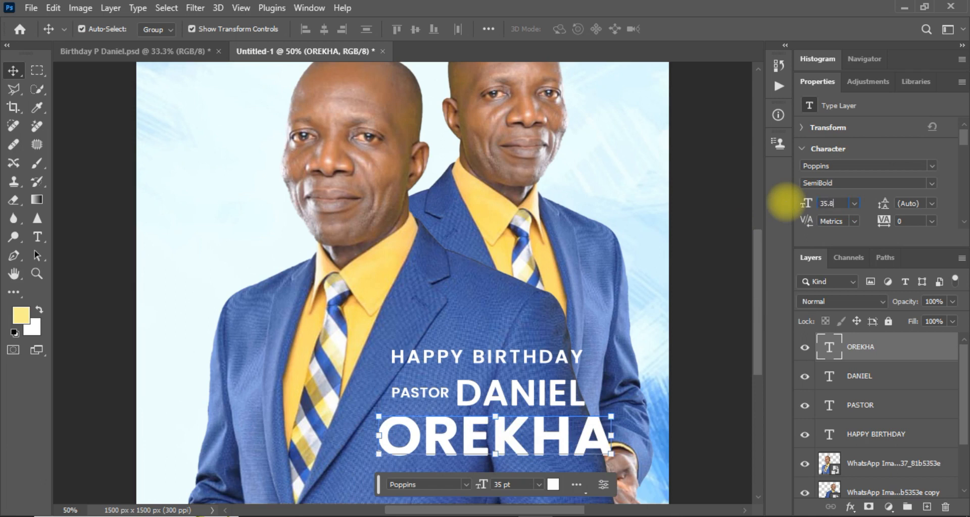
pyautogui.press('Return')
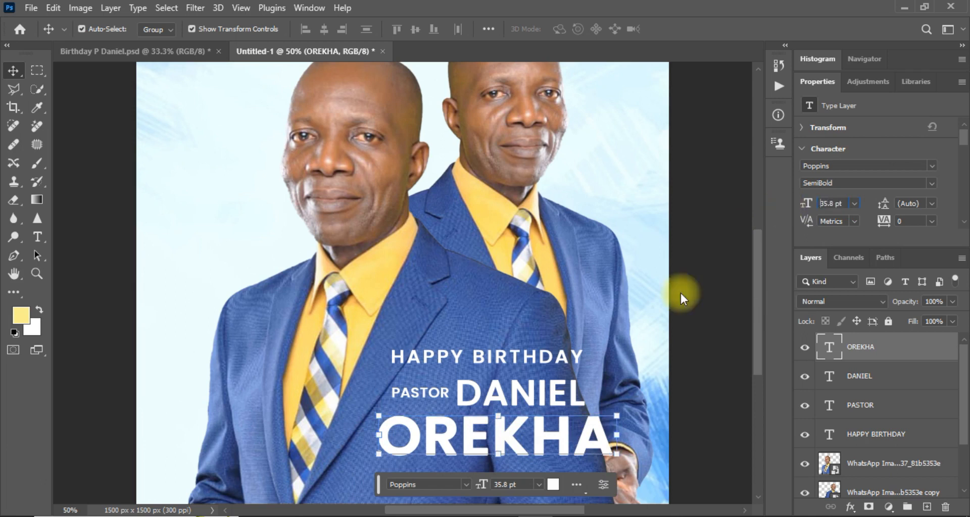
pyautogui.click(562, 447)
pyautogui.moveTo(562, 447)
pyautogui.mouseDown()
pyautogui.moveTo(542, 448)
pyautogui.moveTo(552, 449)
pyautogui.mouseUp()
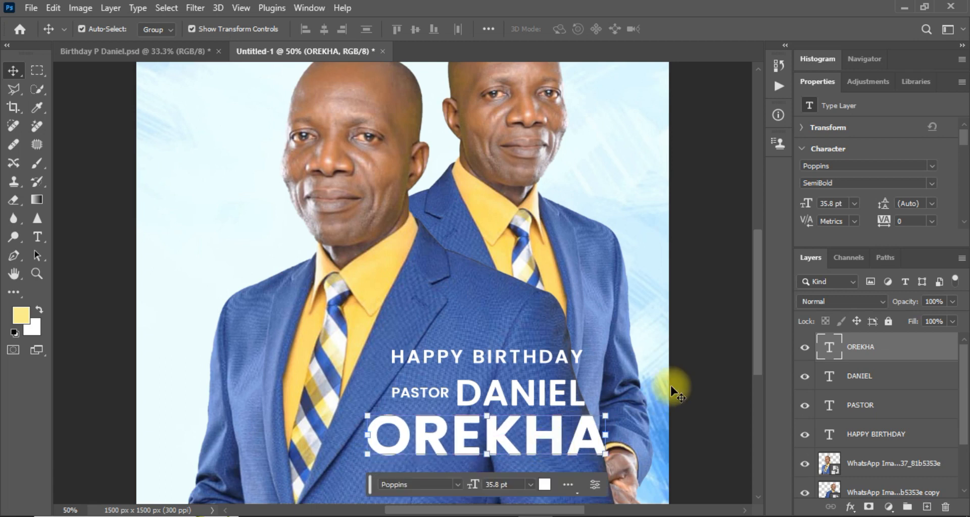
# Deselect the text and zoom out to see the whole flyer.
pyautogui.click(540, 389)
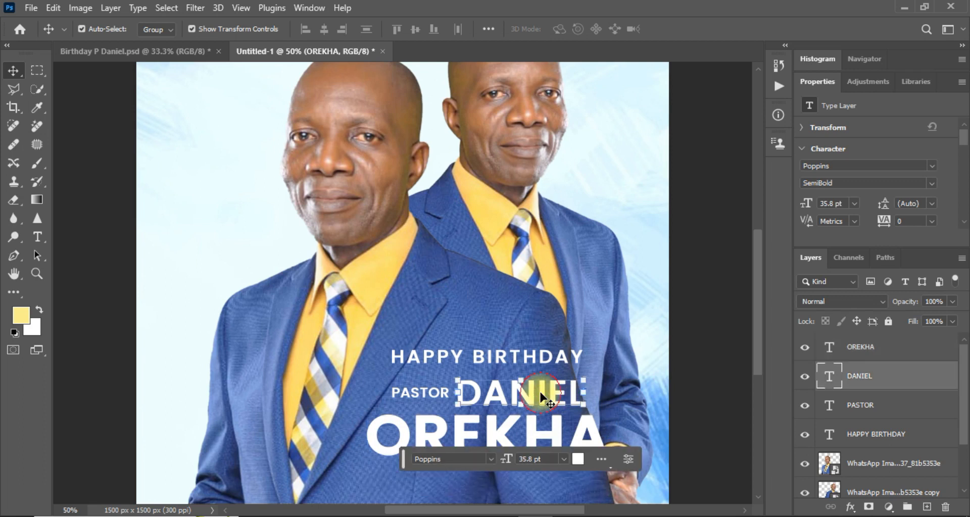
pyautogui.click(703, 394)
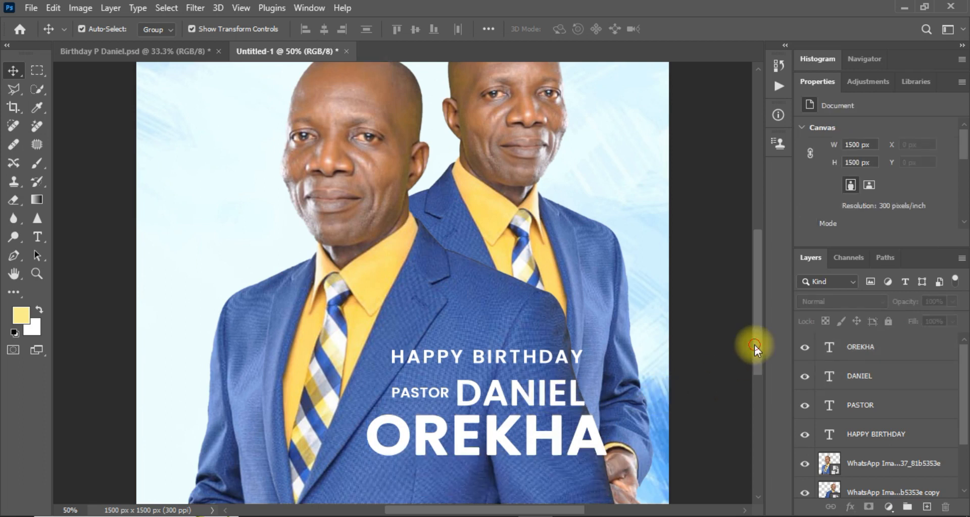
pyautogui.scroll(-3, 754, 344)
pyautogui.moveTo(756, 363); pyautogui.dragTo(766, 319)
pyautogui.hotkey('ctrl', '-')
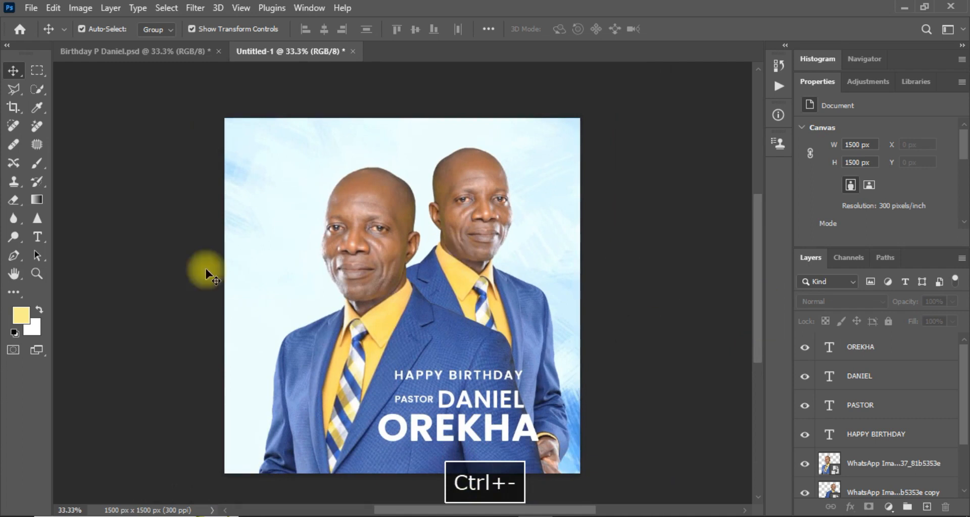
# Copy the HAPPY BIRTHDAY text to the flyer's left side and colour it black.
pyautogui.click(421, 377)
pyautogui.hotkey('ctrl', 'j')
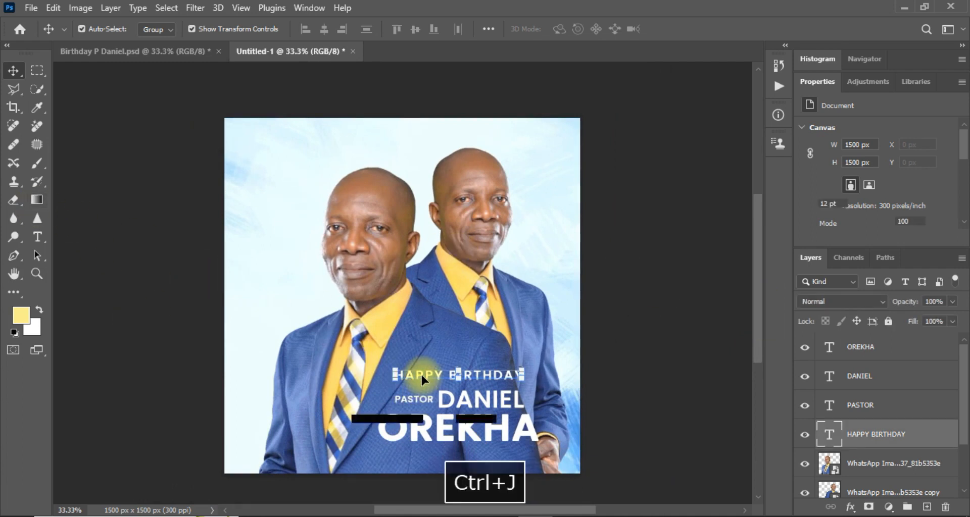
pyautogui.moveTo(422, 376); pyautogui.dragTo(278, 286)
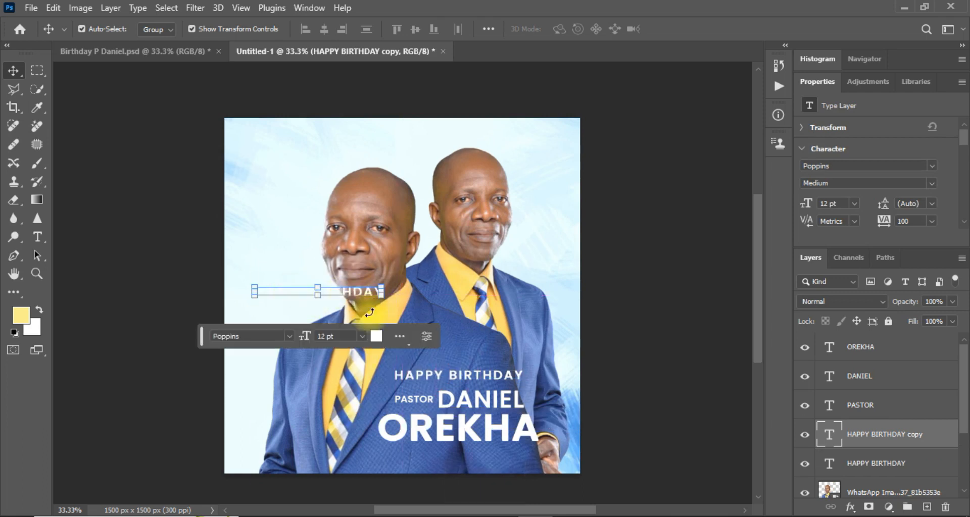
pyautogui.click(379, 346)
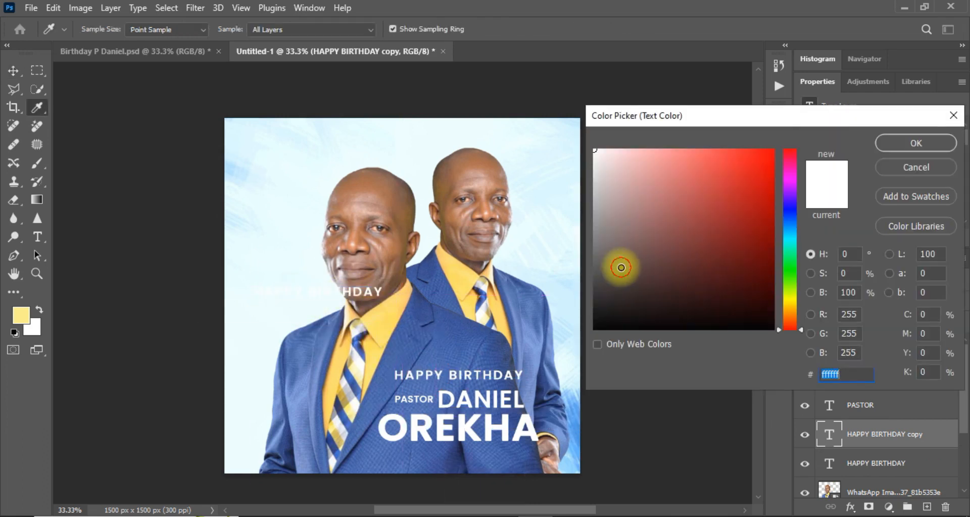
pyautogui.moveTo(621, 268); pyautogui.dragTo(522, 417)
pyautogui.press('Return')
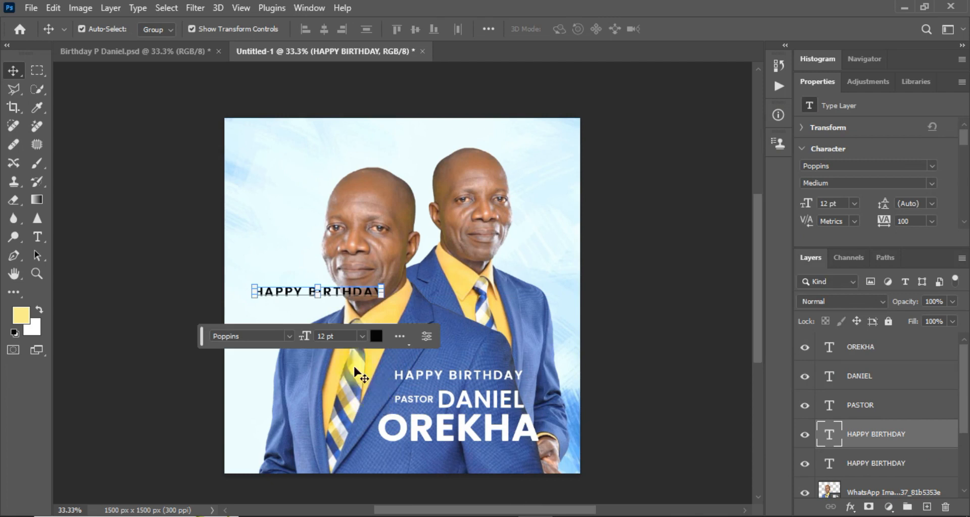
# Change the copied text's wording to SUNDAY and enter Free Transform.
pyautogui.doubleClick(342, 291)
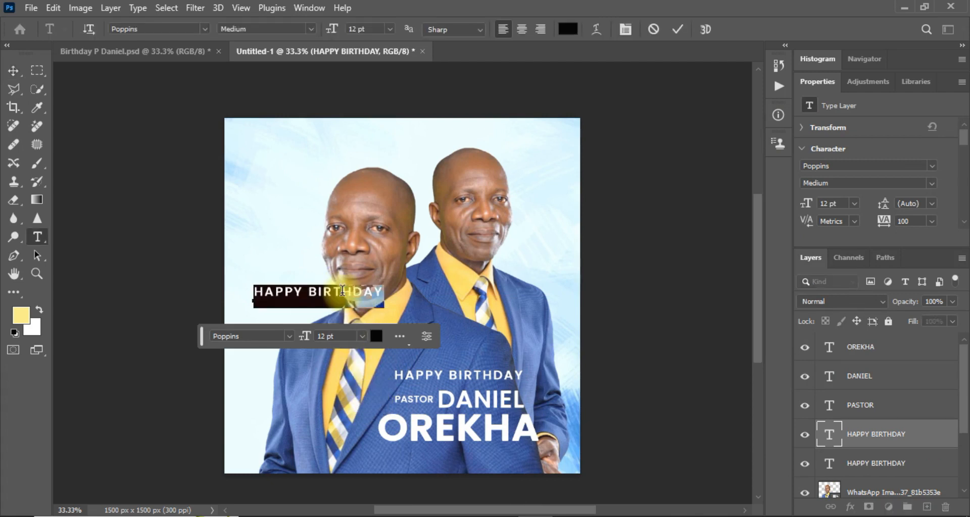
pyautogui.write('SUNDAY')
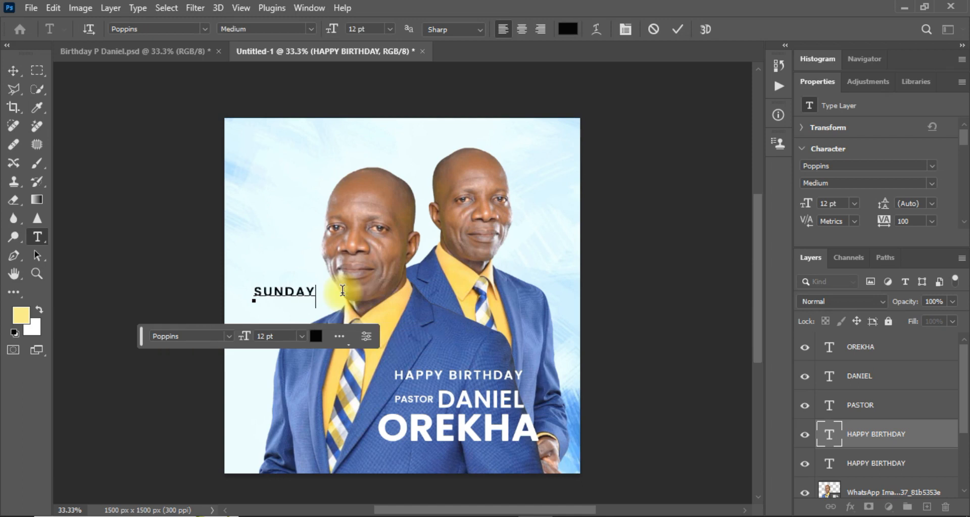
pyautogui.click(14, 71)
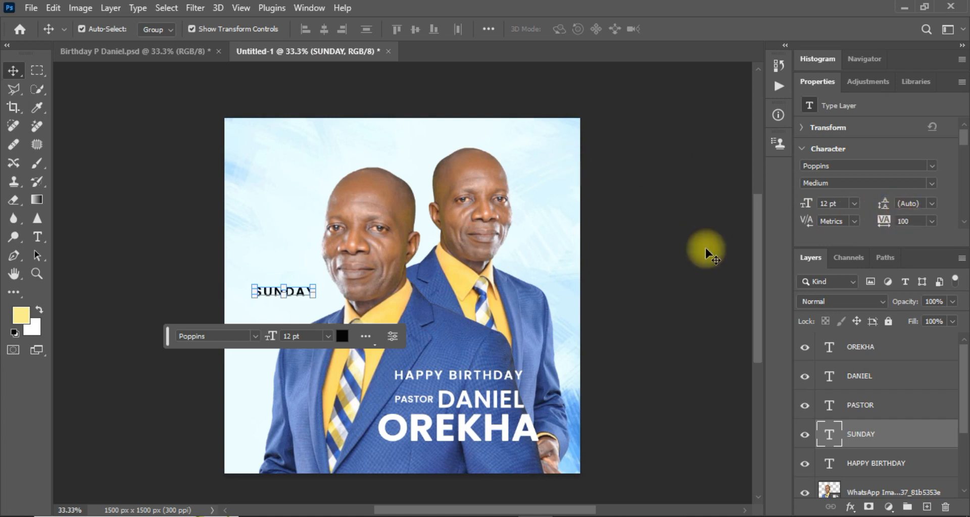
pyautogui.hotkey('ctrl', 't')
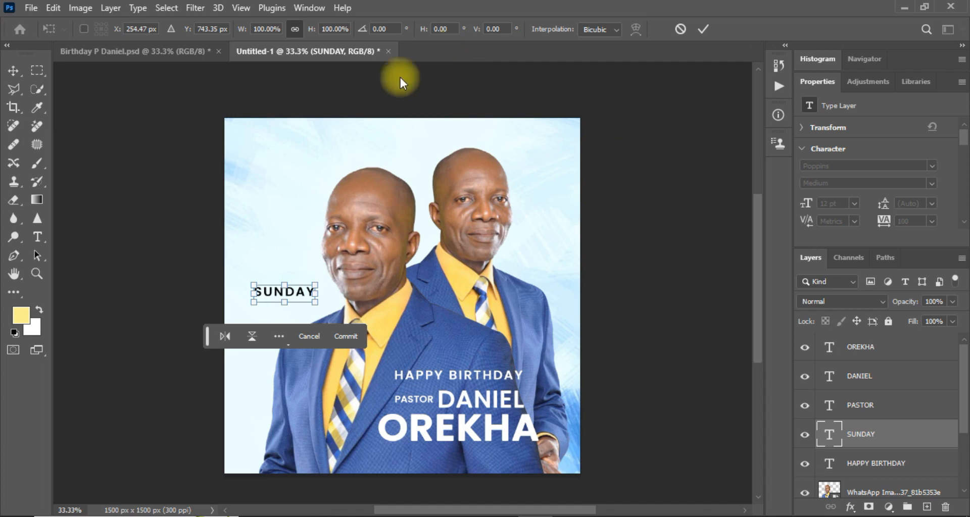
# Rotate SUNDAY to -90° so it reads bottom to top.
pyautogui.click(390, 29)
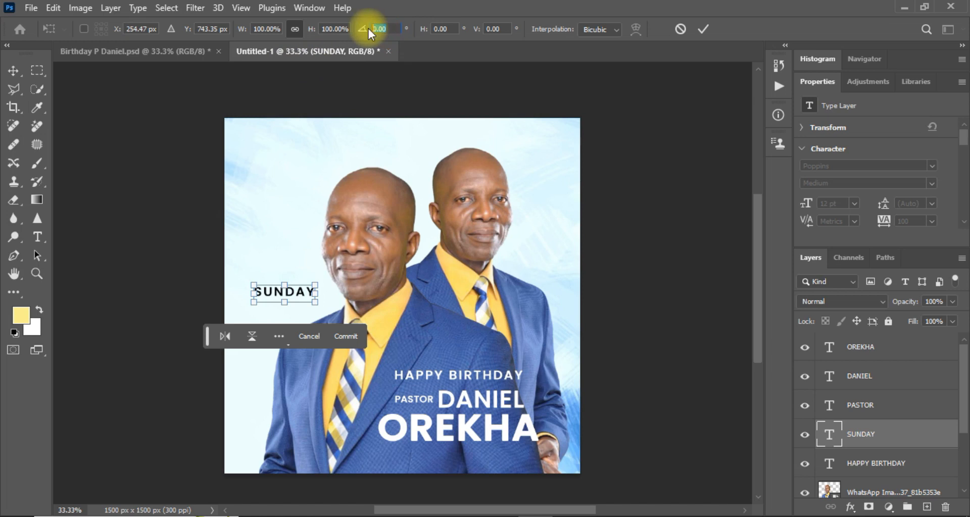
pyautogui.write('90')
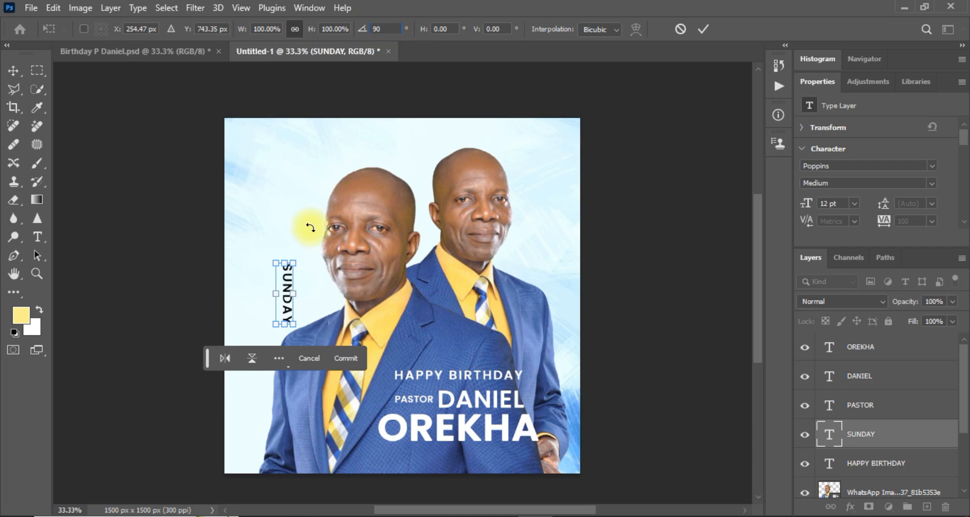
pyautogui.hotkey('ctrl', '=')
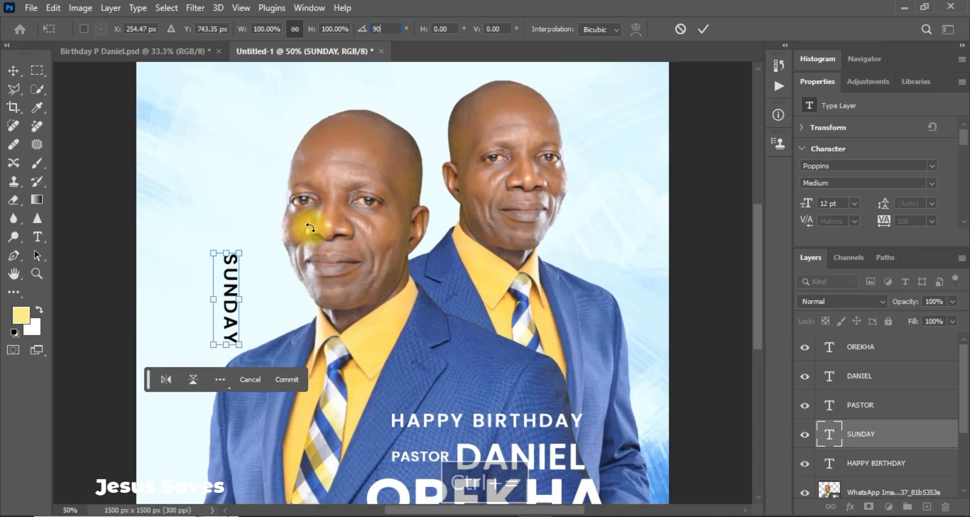
pyautogui.click(372, 29)
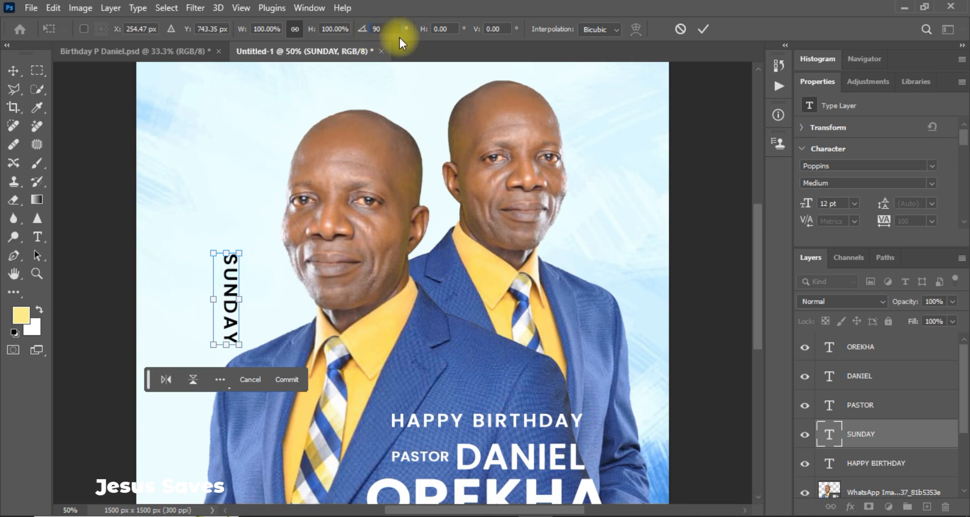
pyautogui.write('-')
pyautogui.press('Return')
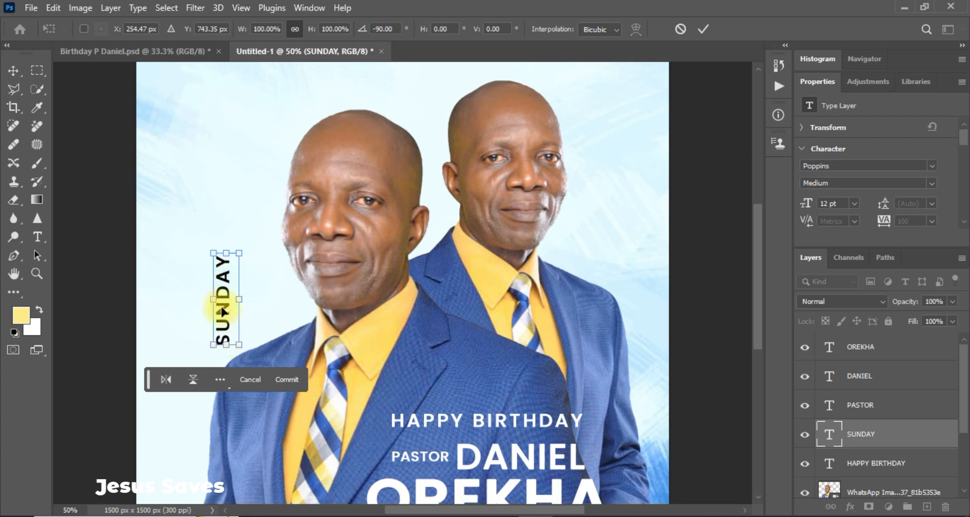
# Shift SUNDAY further left and shrink it to about 60%, then commit.
pyautogui.moveTo(224, 312); pyautogui.dragTo(208, 310)
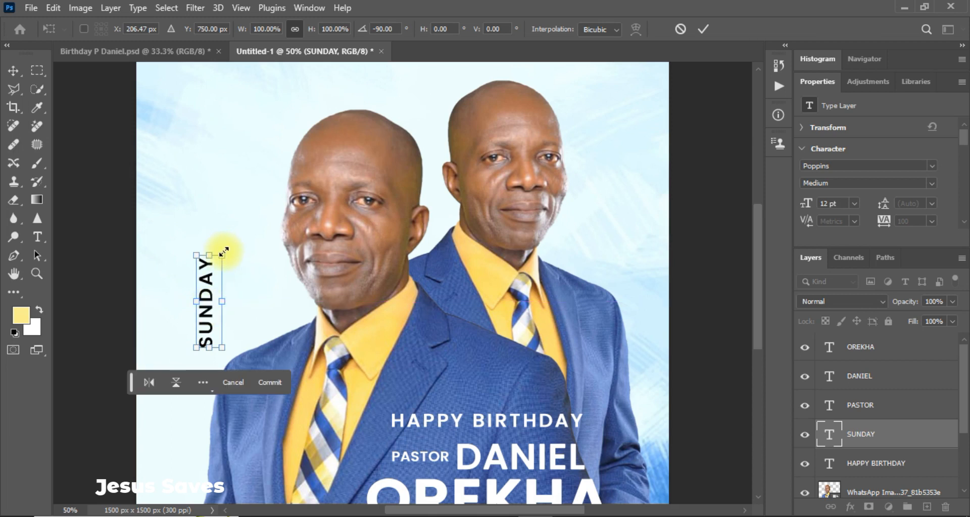
pyautogui.moveTo(223, 251); pyautogui.dragTo(213, 268)
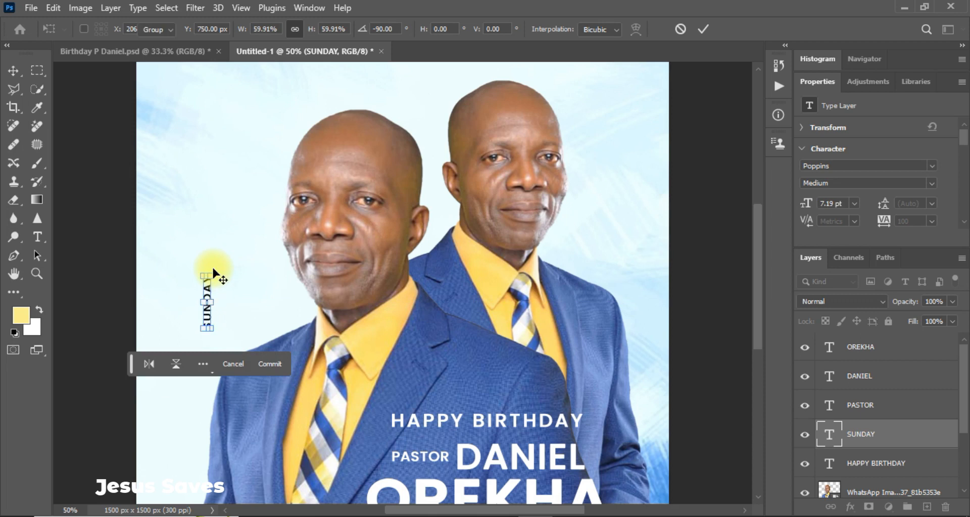
pyautogui.press('Return')
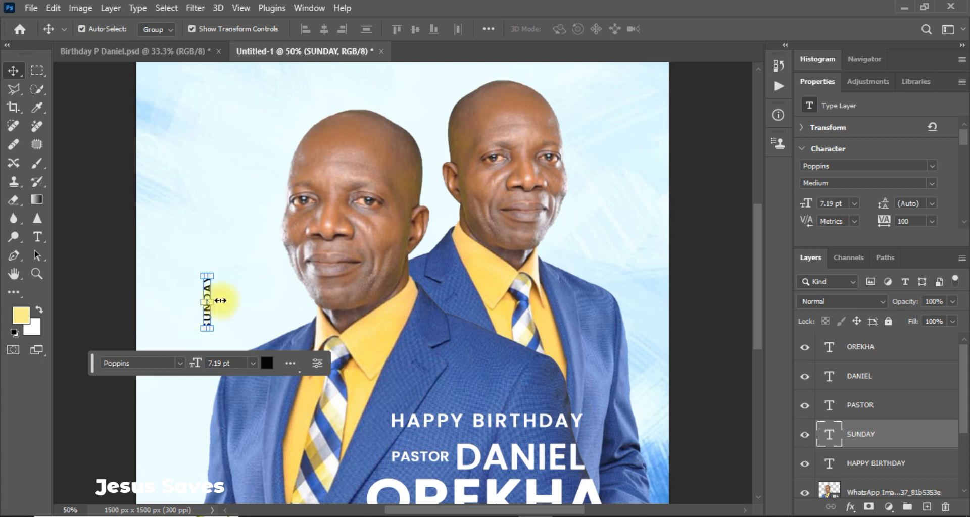
pyautogui.click(93, 294)
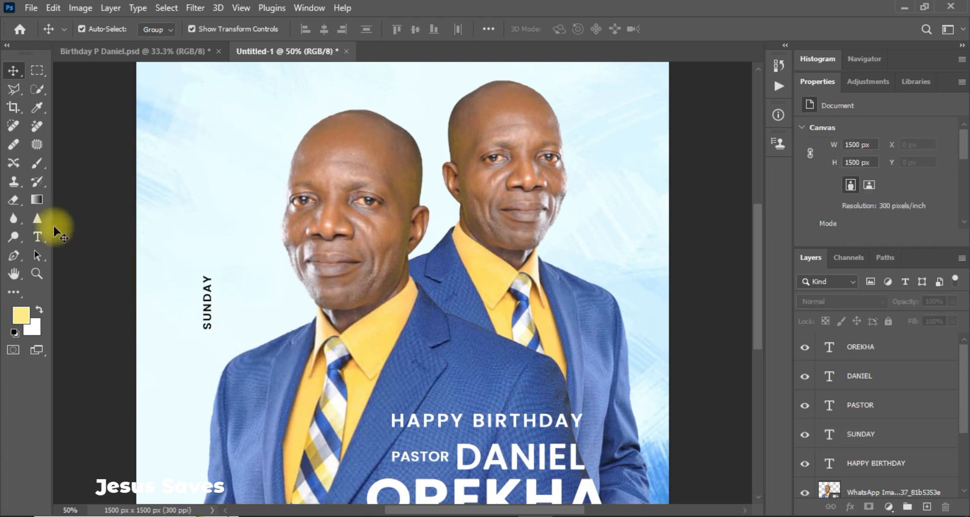
# Try a duplicated SUNDAY layer edited to 26, then delete that copy.
pyautogui.click(207, 313)
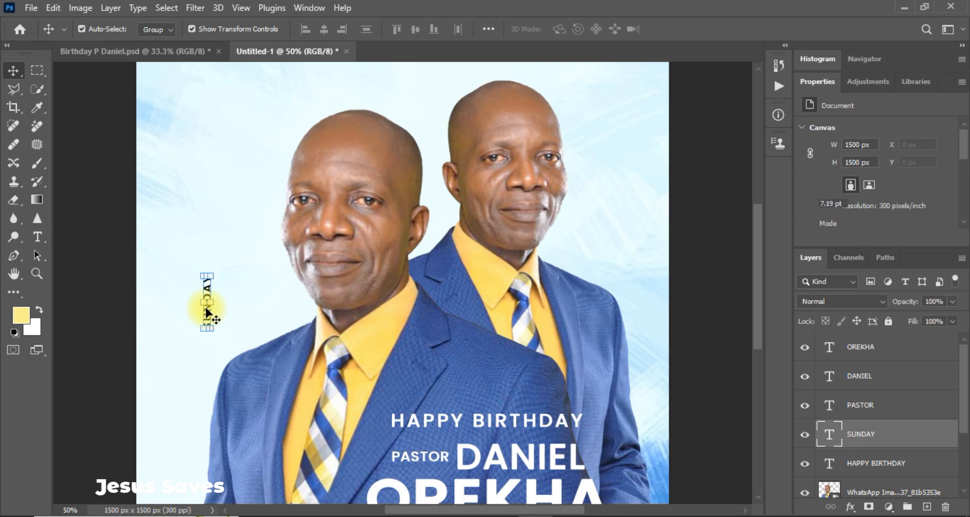
pyautogui.hotkey('ctrl', 'j')
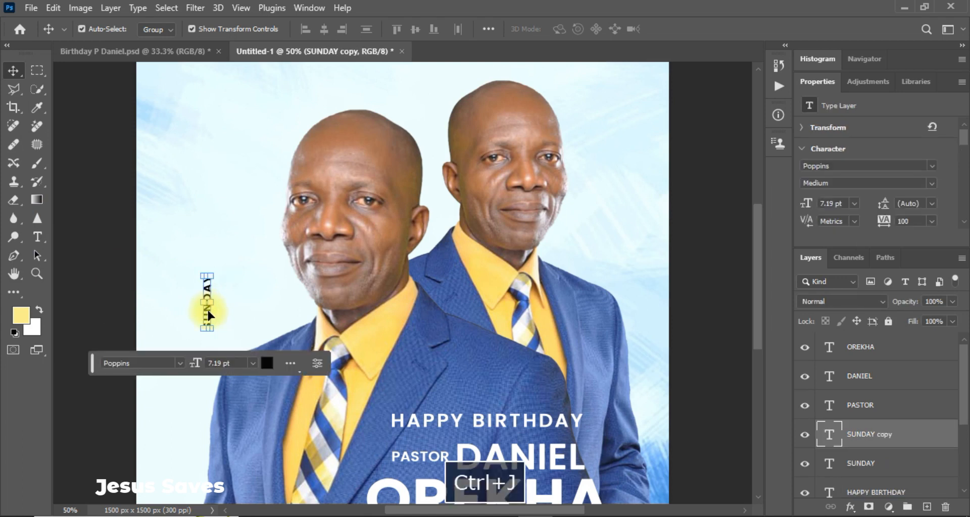
pyautogui.moveTo(209, 317); pyautogui.dragTo(232, 318)
pyautogui.doubleClick(232, 317)
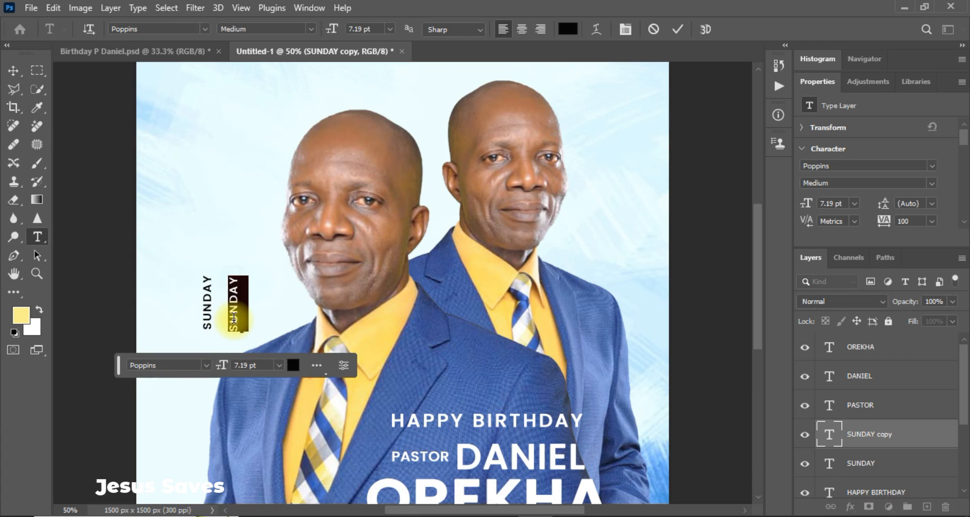
pyautogui.write('26')
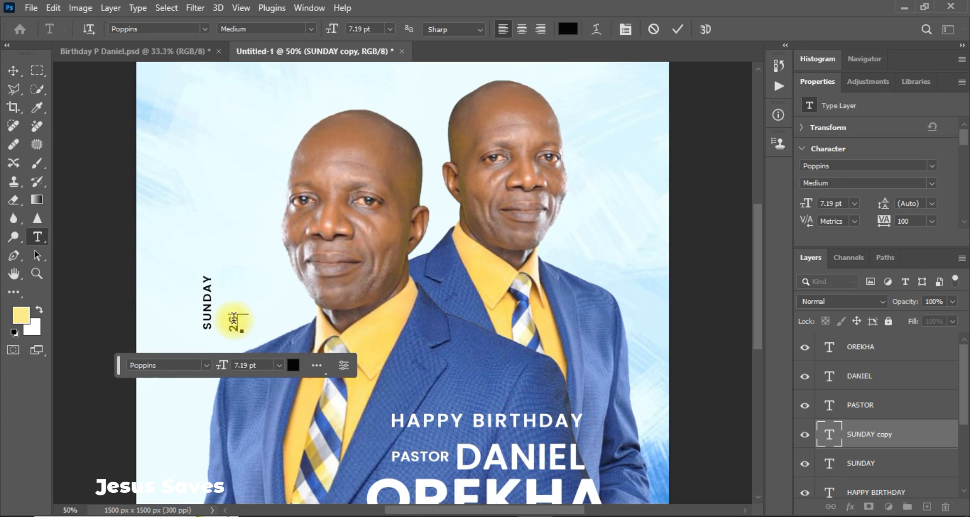
pyautogui.click(18, 71)
pyautogui.press('Delete')
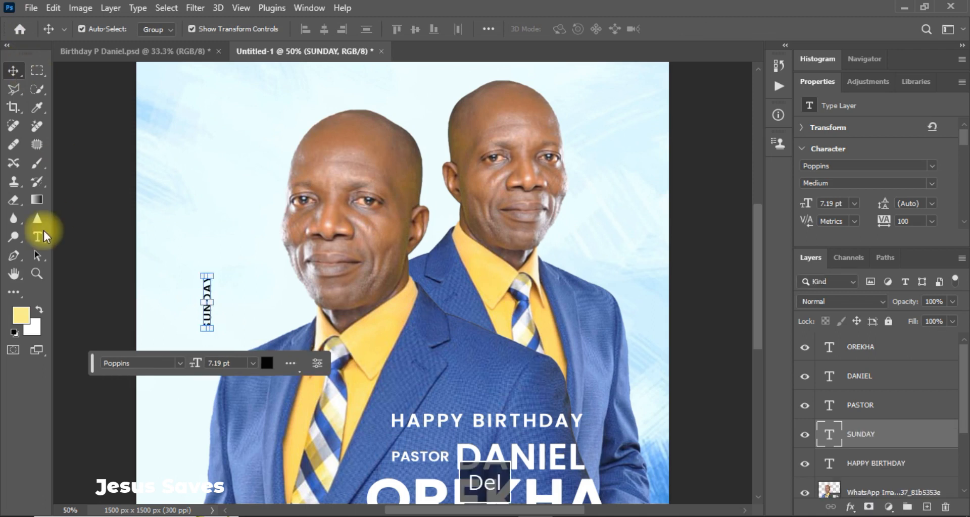
# Create a new text layer beside SUNDAY with the date 26, 11, 23 stacked.
pyautogui.click(37, 238)
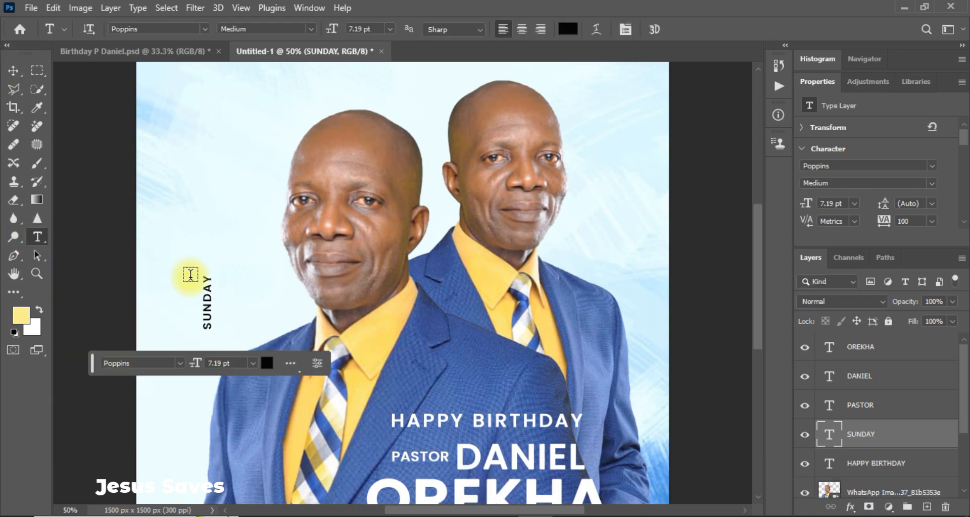
pyautogui.click(236, 276)
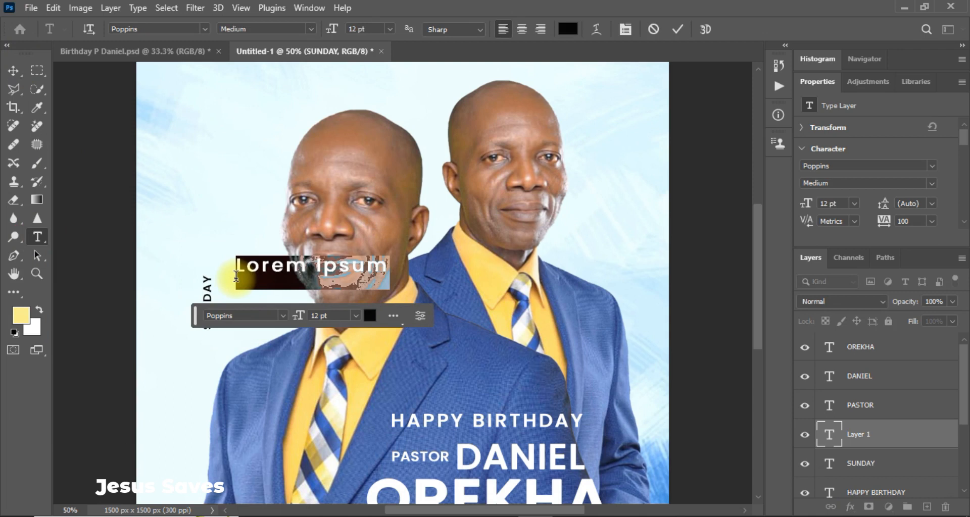
pyautogui.write('26')
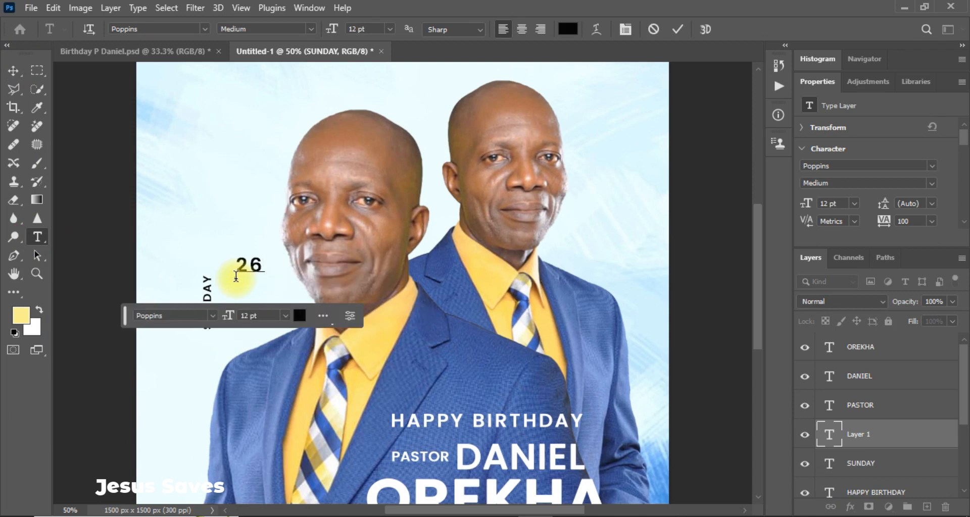
pyautogui.press('Return')
pyautogui.write('11')
pyautogui.write('23')
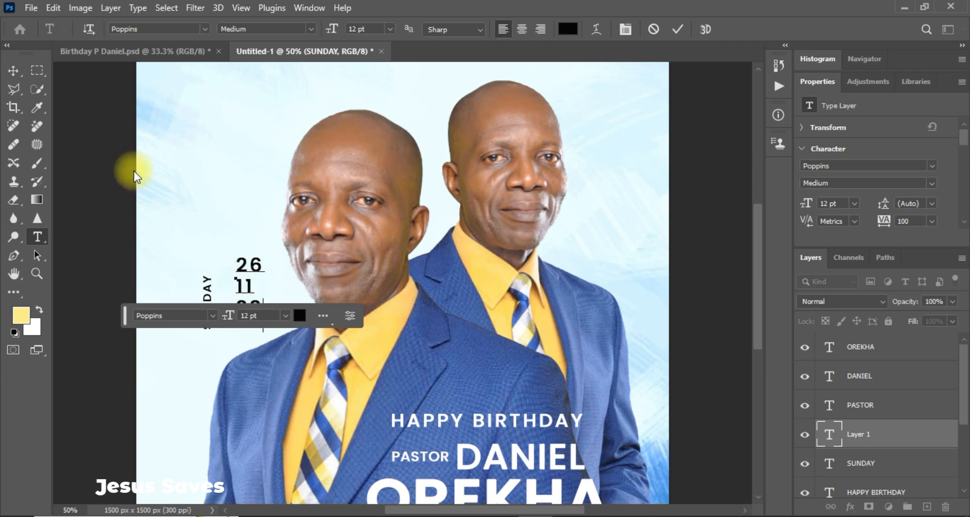
pyautogui.click(12, 70)
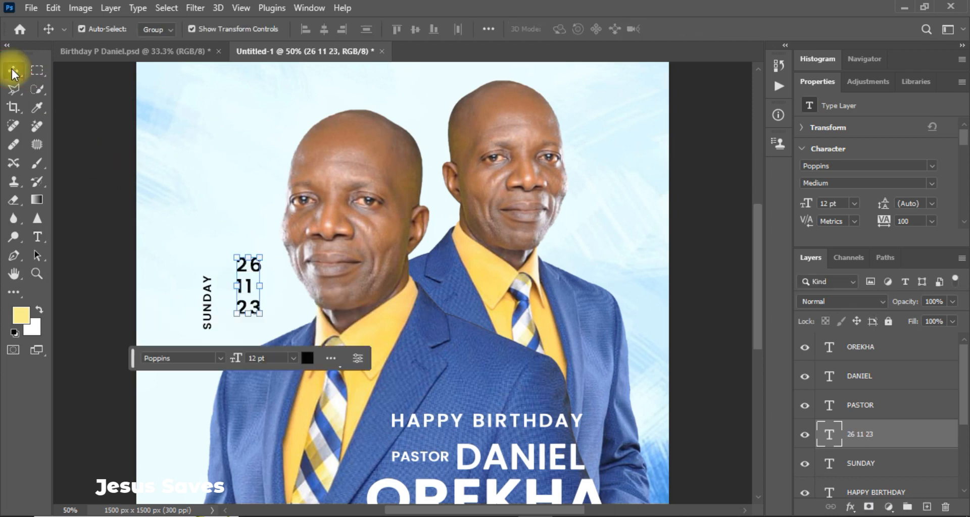
# Move the date block closer to SUNDAY and centre-align its three lines.
pyautogui.moveTo(248, 307); pyautogui.dragTo(236, 323)
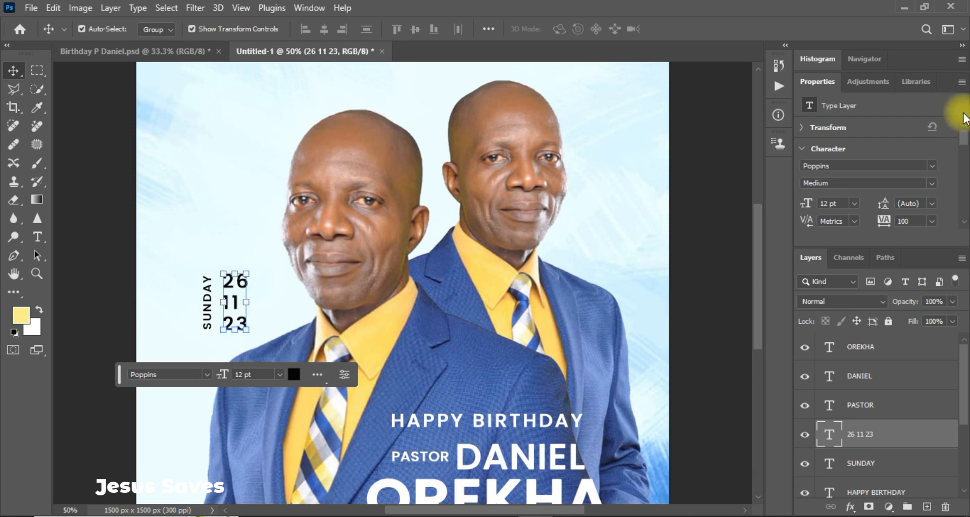
pyautogui.moveTo(964, 139); pyautogui.dragTo(963, 154)
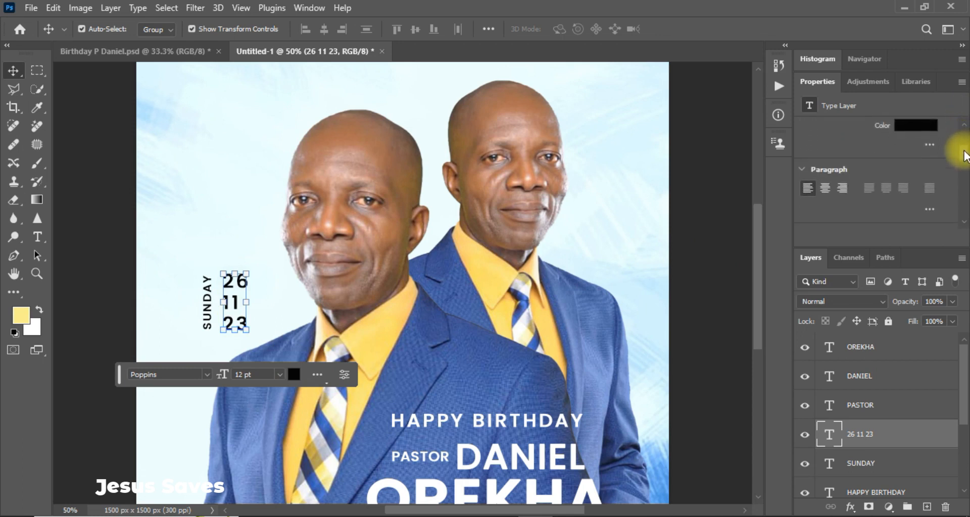
pyautogui.click(823, 189)
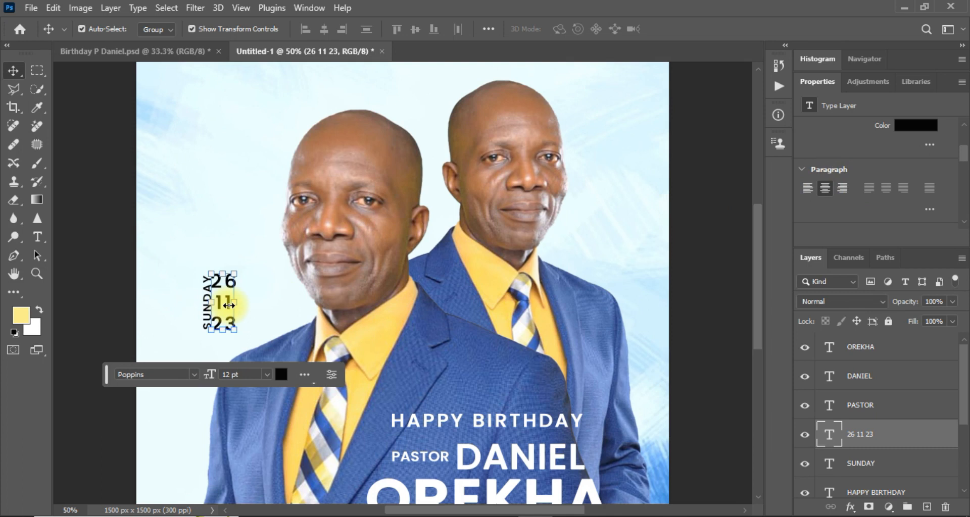
# Check the reference flyer, nudge the date right and make it Poppins SemiBold.
pyautogui.click(168, 51)
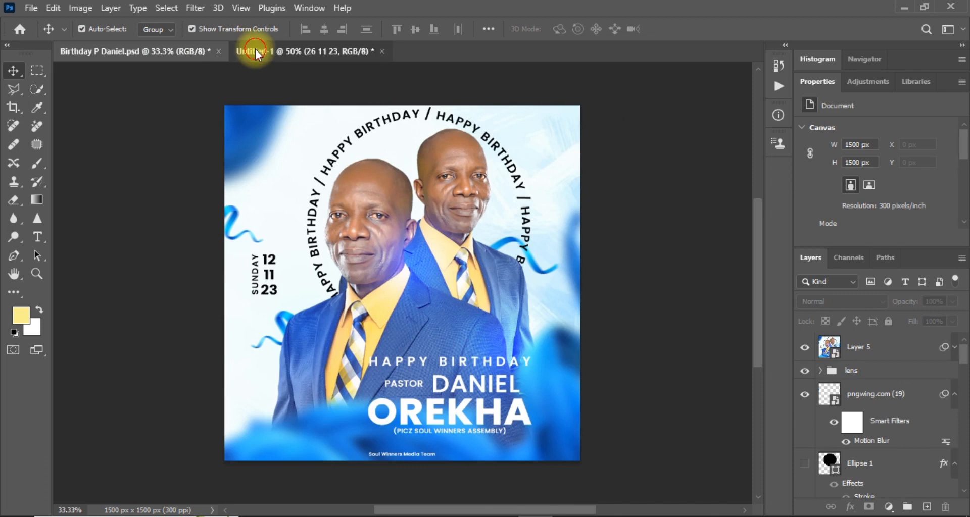
pyautogui.click(252, 51)
pyautogui.moveTo(224, 322); pyautogui.dragTo(231, 322)
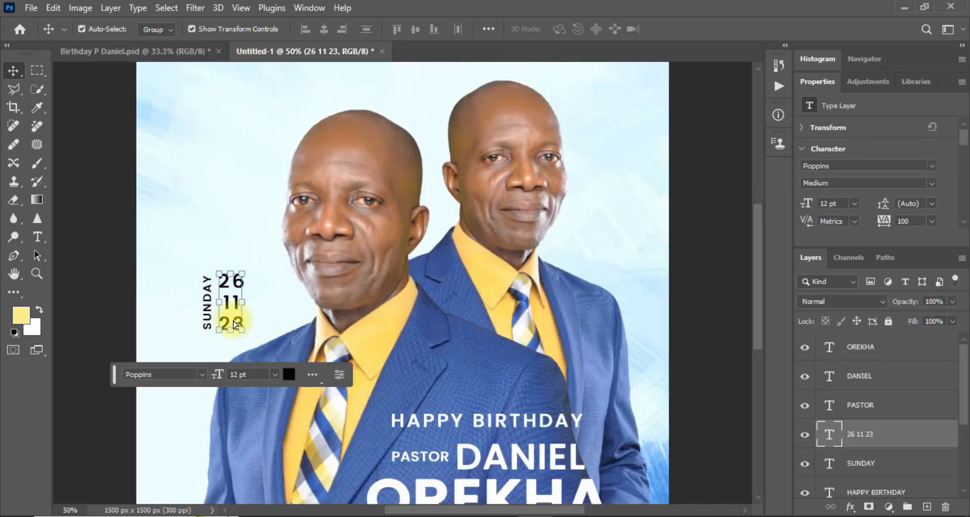
pyautogui.click(931, 184)
pyautogui.click(834, 312)
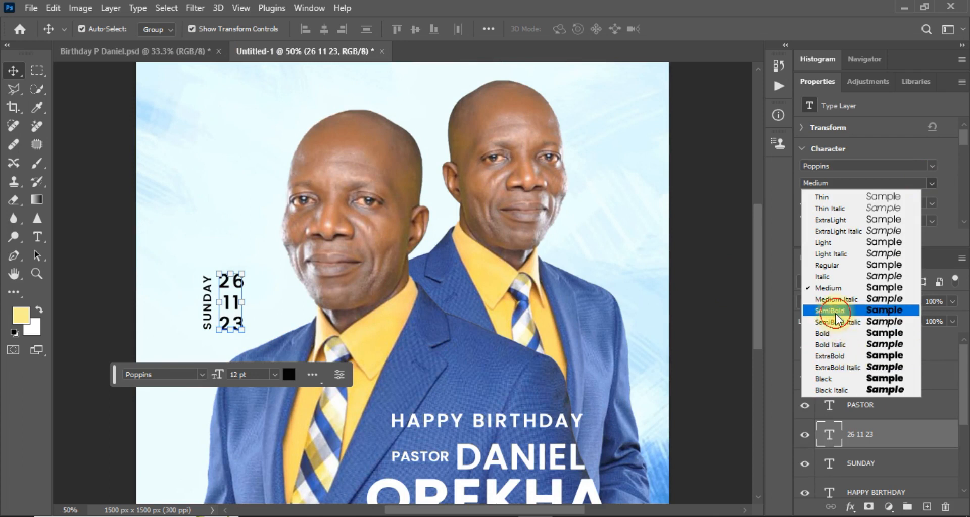
pyautogui.click(136, 318)
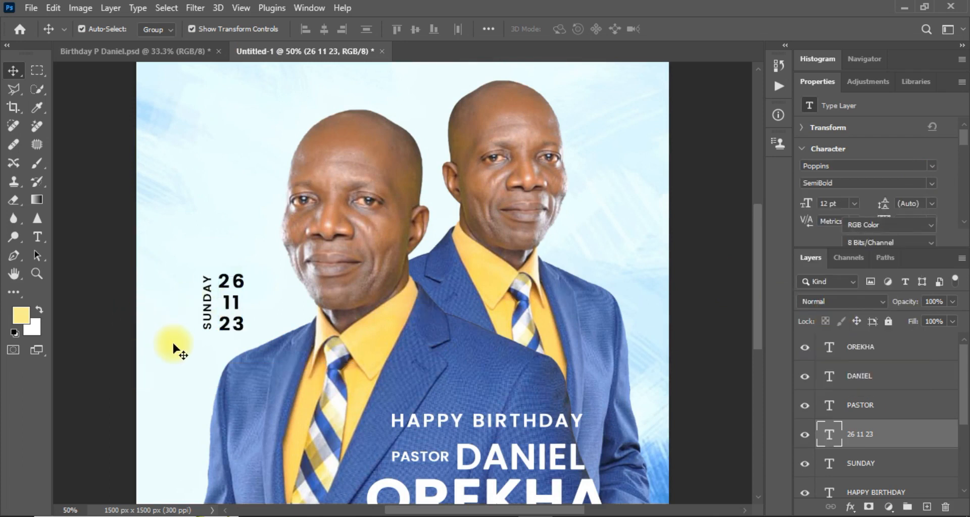
pyautogui.hotkey('ctrl', '=')
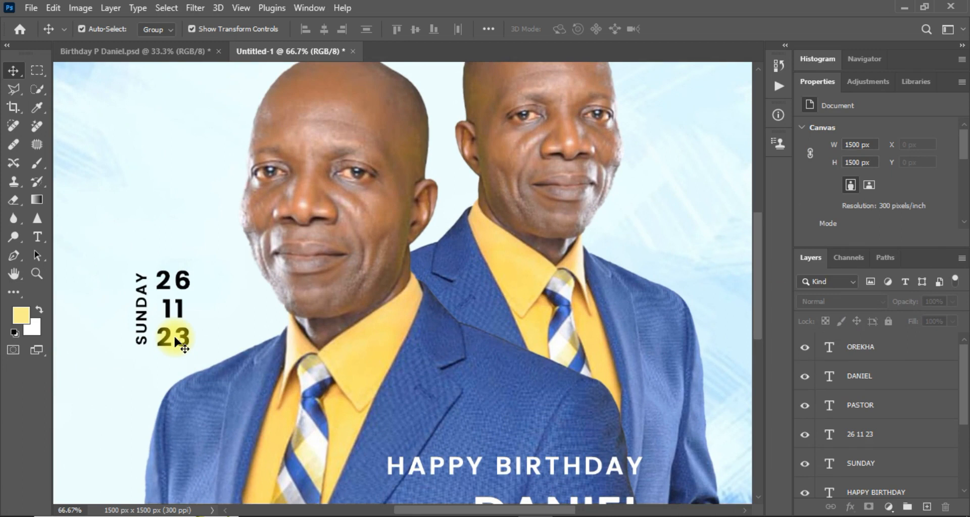
# Nudge the 26 11 23 date block into position.
pyautogui.click(181, 340)
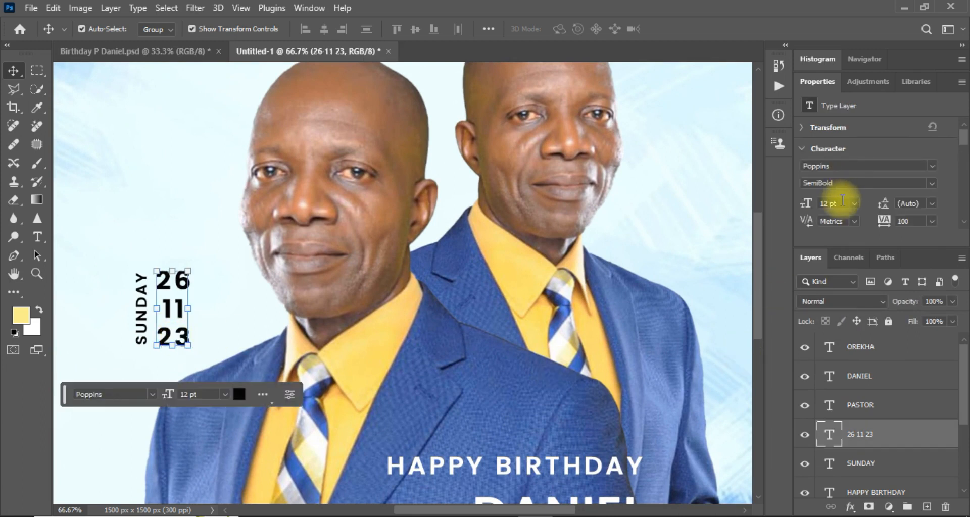
pyautogui.click(842, 200)
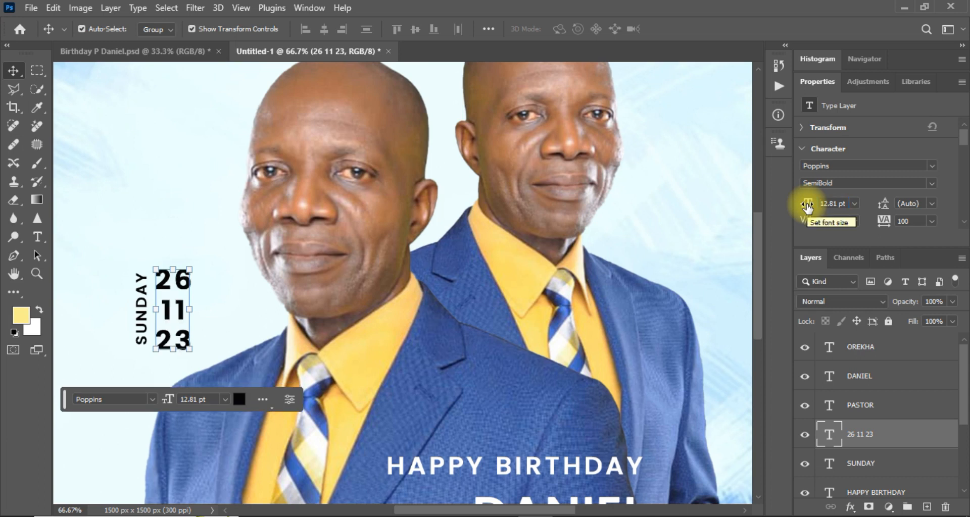
pyautogui.click(125, 261)
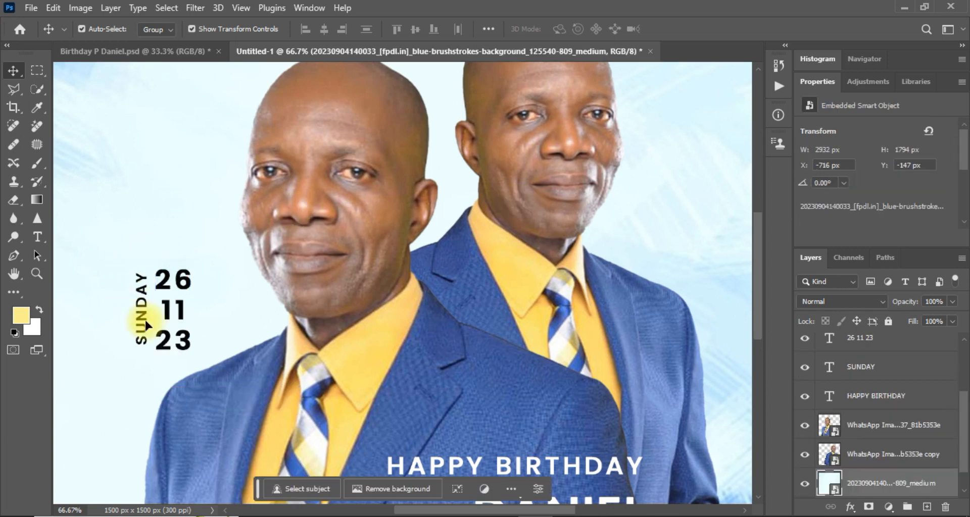
pyautogui.moveTo(177, 306); pyautogui.dragTo(183, 309)
pyautogui.click(96, 299)
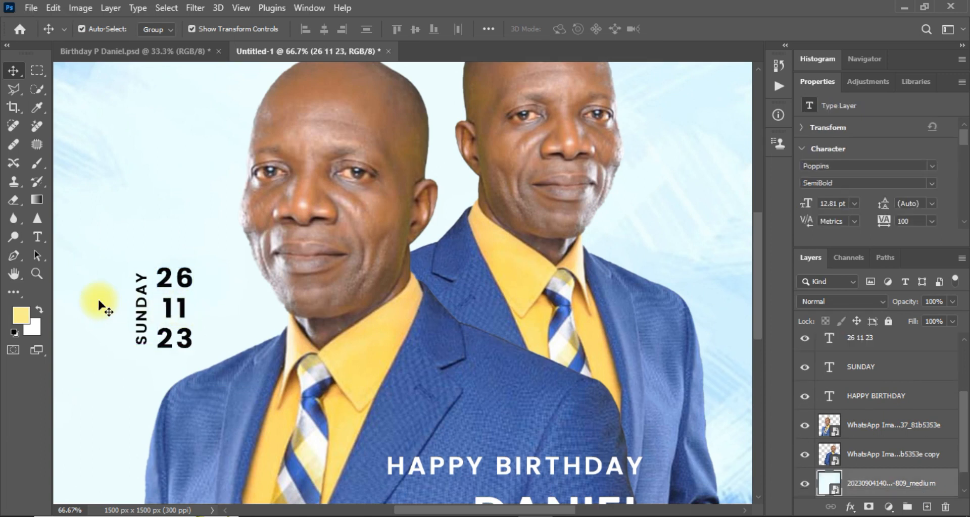
# Enlarge SUNDAY to 7.98 pt and nudge it down beside the date.
pyautogui.click(141, 314)
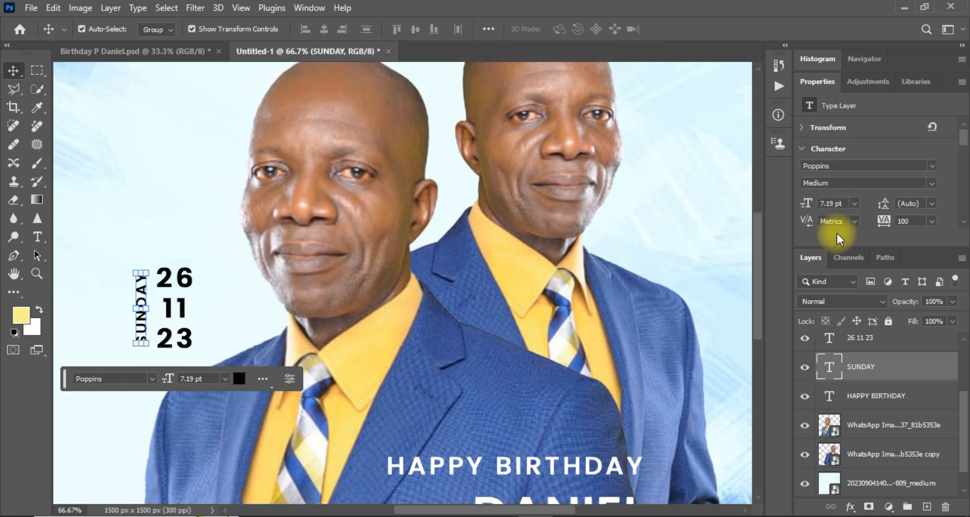
pyautogui.doubleClick(831, 204)
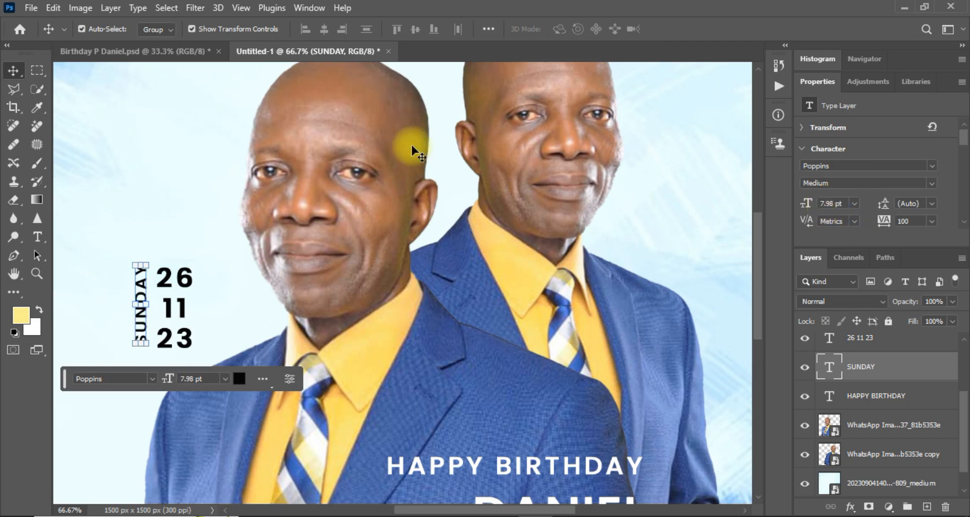
pyautogui.click(13, 66)
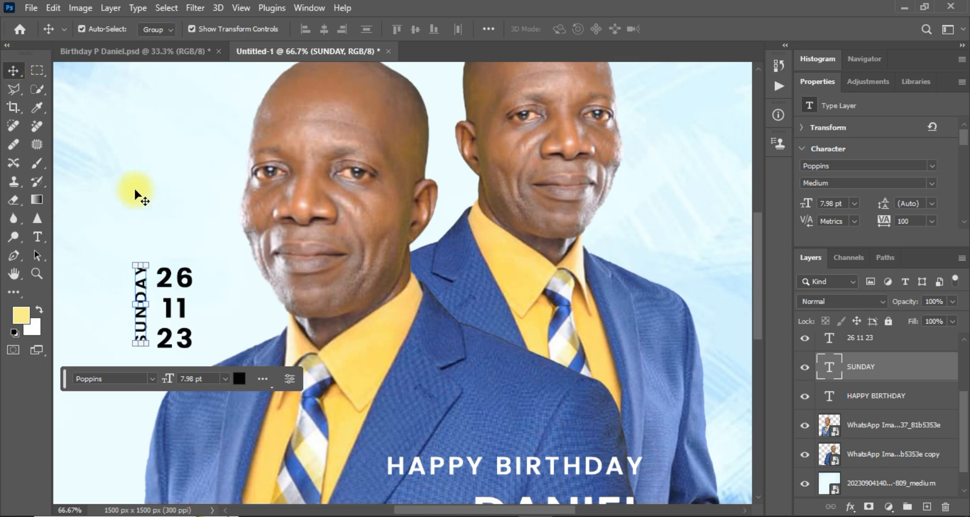
pyautogui.moveTo(141, 320)
pyautogui.mouseDown()
pyautogui.moveTo(143, 336)
pyautogui.moveTo(143, 327)
pyautogui.mouseUp()
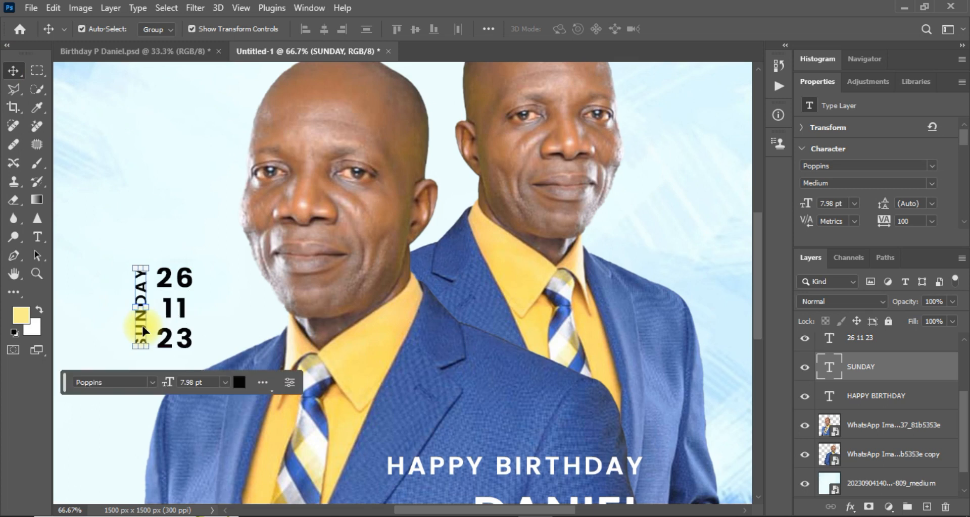
# Zoom out and drag pngwing.com (18) from the Birthday 2 folder onto the flyer.
pyautogui.click(255, 329)
pyautogui.hotkey('ctrl', '-')
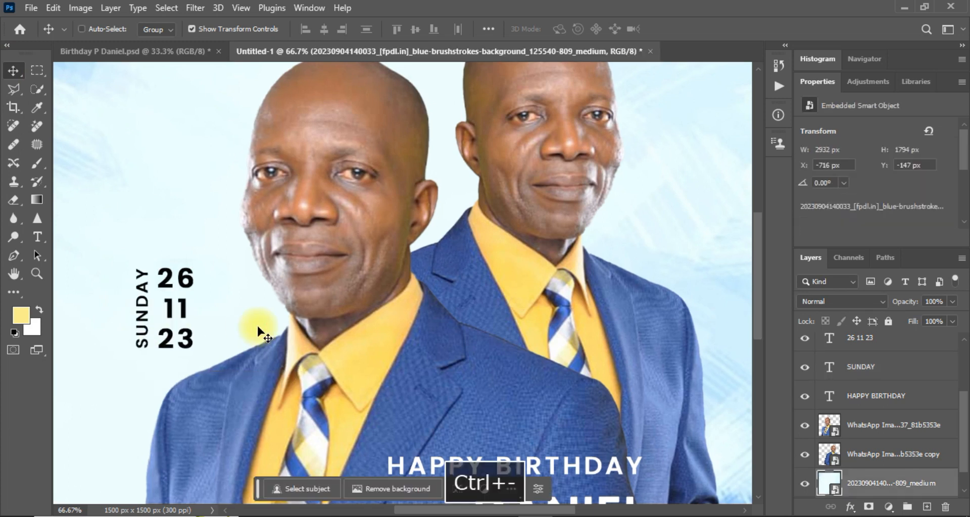
pyautogui.hotkey('ctrl', '-')
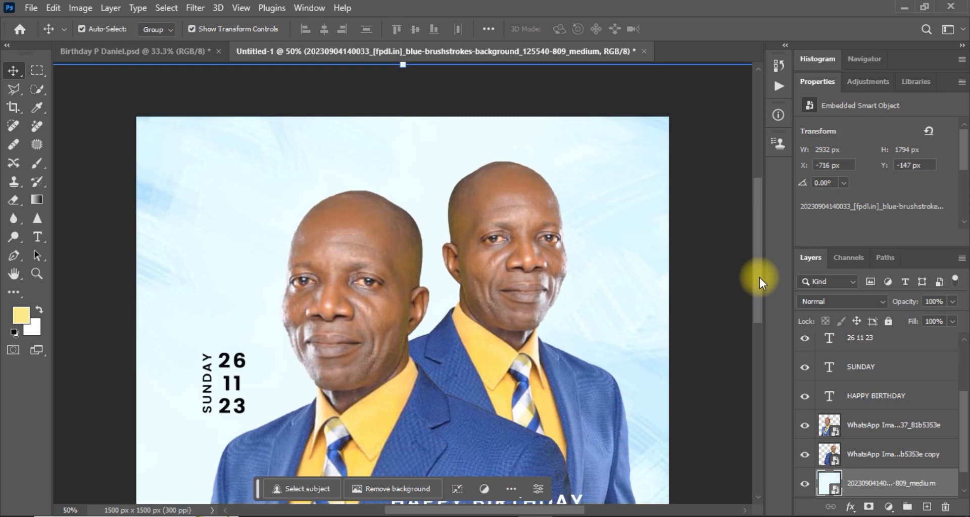
pyautogui.hotkey('ctrl', '-')
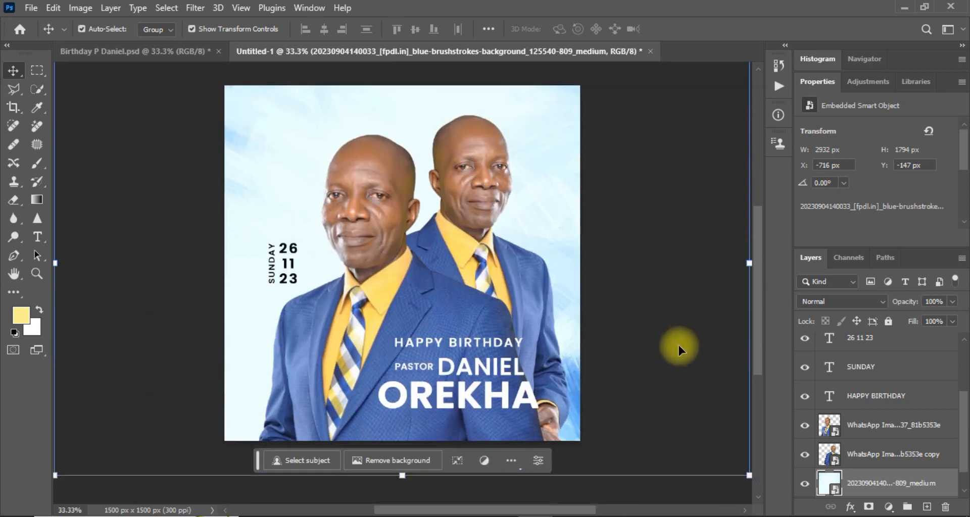
pyautogui.click(650, 391)
pyautogui.hotkey('alt', 'Tab')
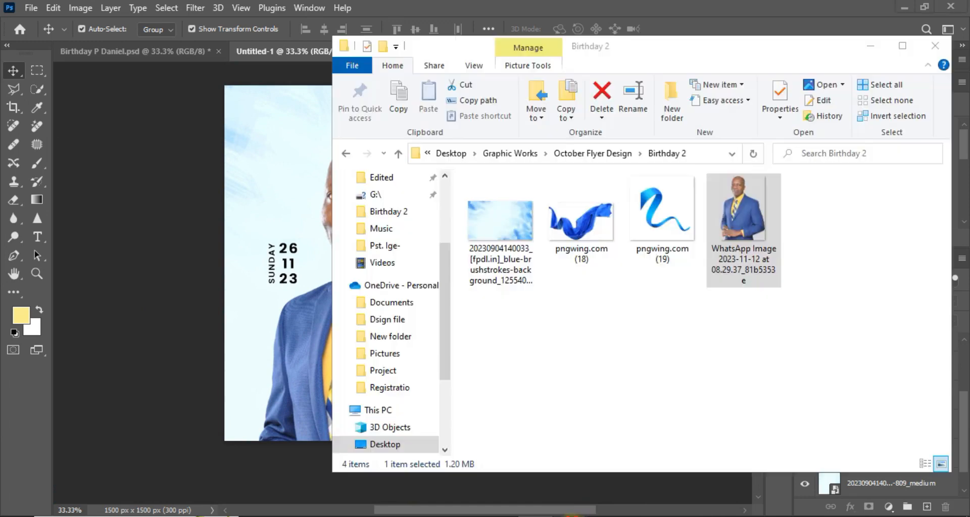
pyautogui.click(595, 236)
pyautogui.moveTo(595, 236); pyautogui.dragTo(294, 307)
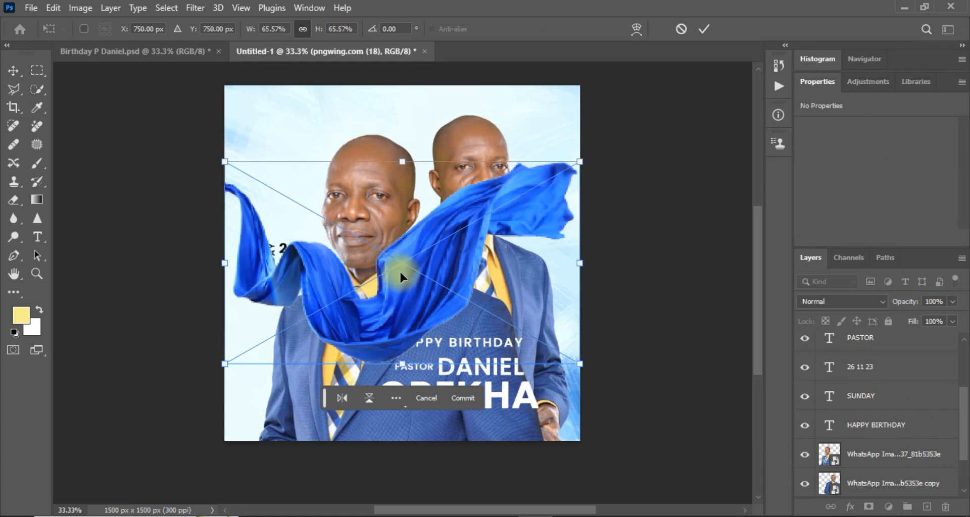
# Commit the fabric, move it over the lower portraits and enlarge it to 1733 × 988 px.
pyautogui.press('Return')
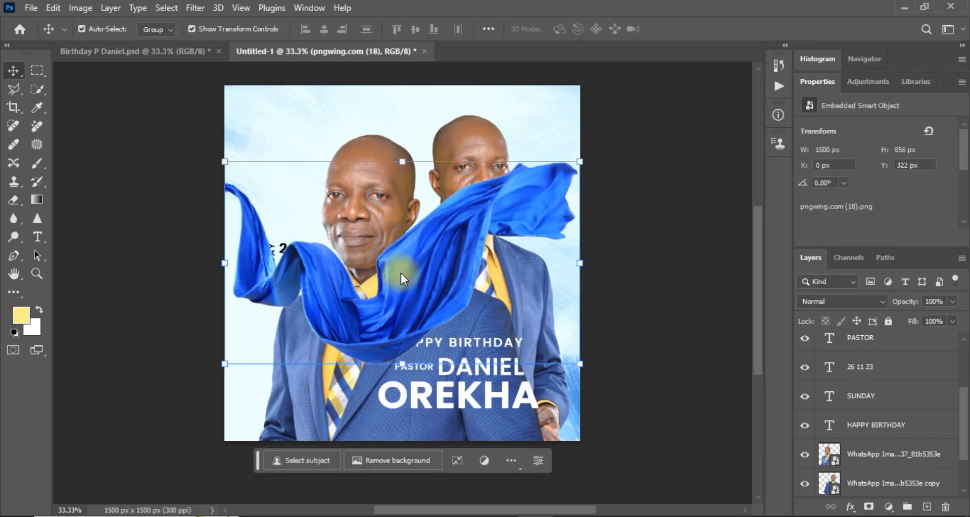
pyautogui.moveTo(401, 274); pyautogui.dragTo(441, 356)
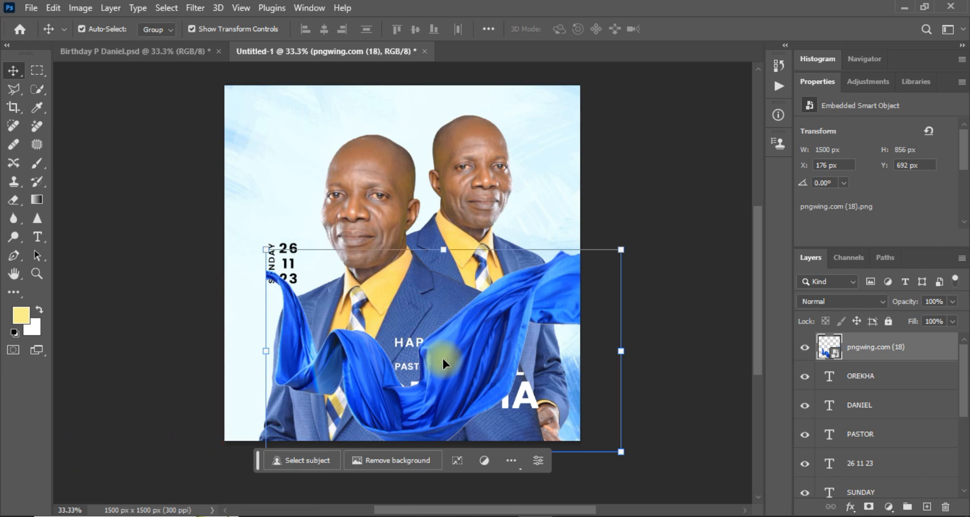
pyautogui.moveTo(467, 352); pyautogui.dragTo(463, 361)
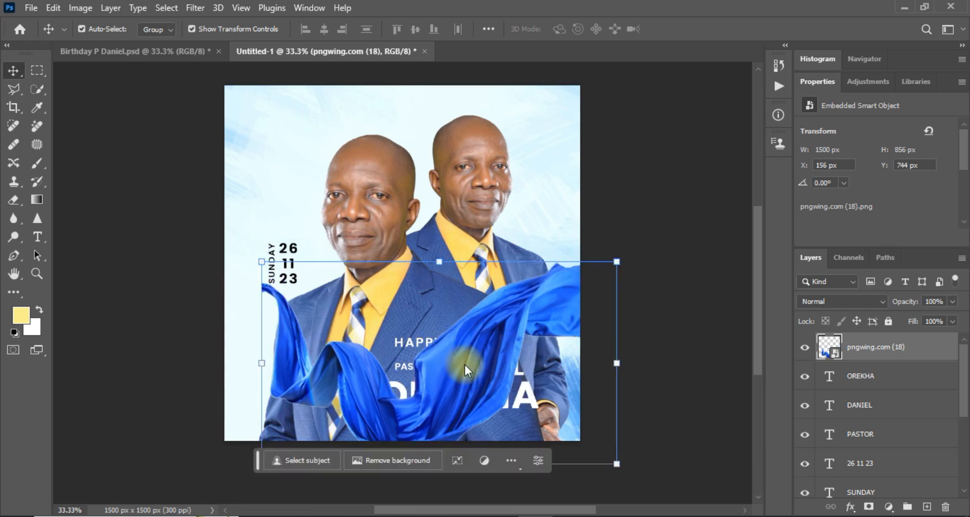
pyautogui.moveTo(476, 307); pyautogui.dragTo(522, 286)
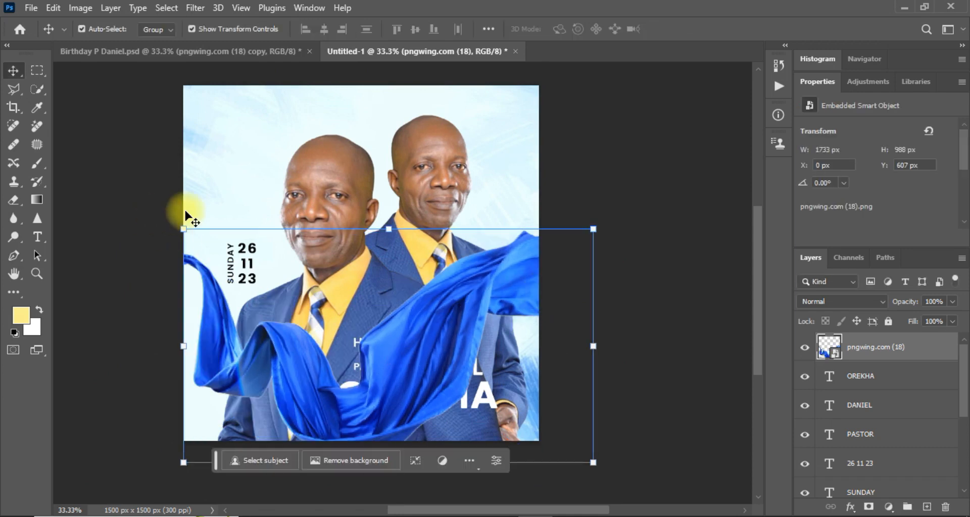
# Flip the fabric horizontally and move it to the flyer's left edge.
pyautogui.click(53, 8)
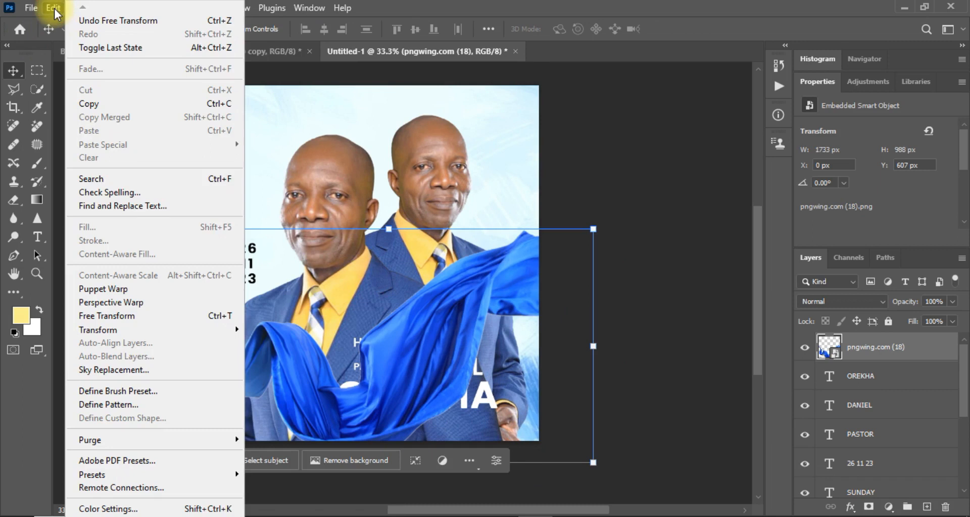
pyautogui.moveTo(156, 329)
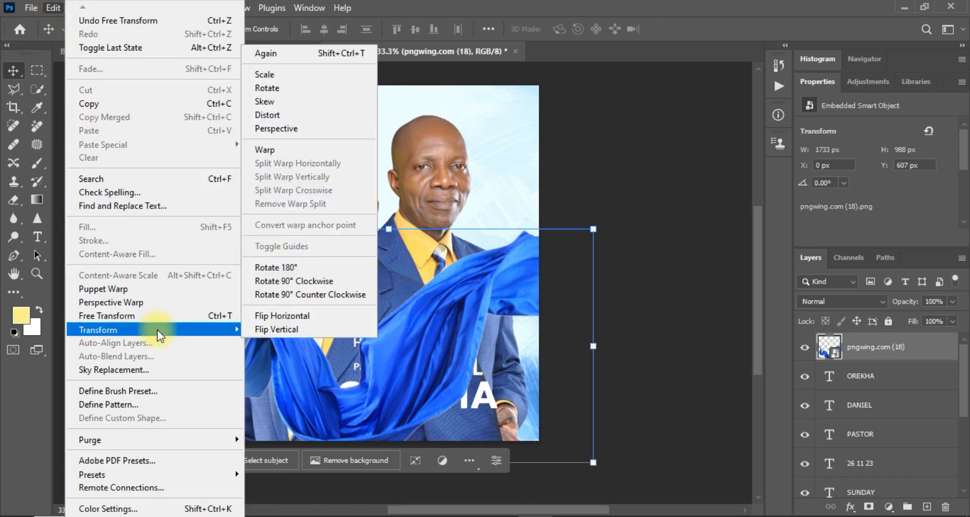
pyautogui.click(268, 315)
pyautogui.moveTo(385, 390)
pyautogui.mouseDown()
pyautogui.moveTo(277, 391)
pyautogui.moveTo(366, 390)
pyautogui.mouseUp()
pyautogui.moveTo(328, 360); pyautogui.dragTo(348, 356)
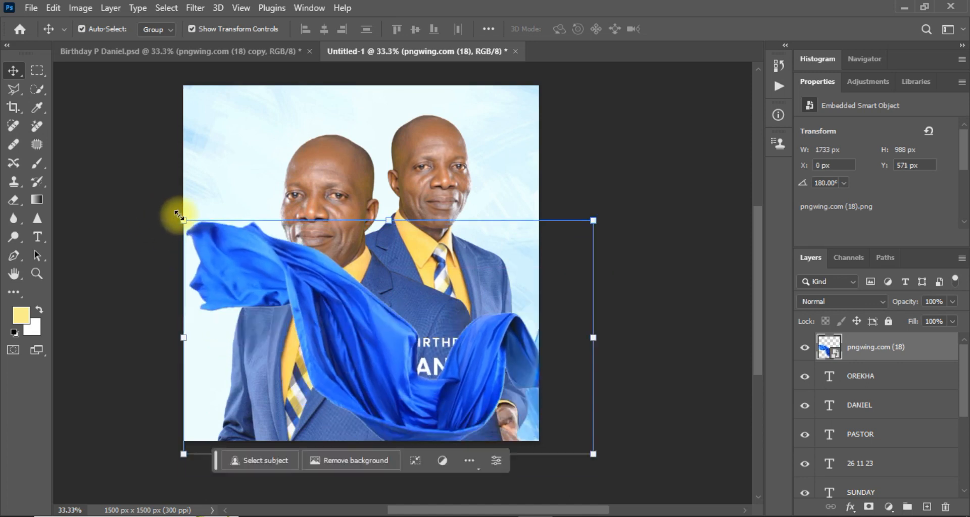
# Enlarge the fabric and rotate it to about 149° along the bottom edge.
pyautogui.moveTo(183, 216); pyautogui.dragTo(90, 168)
pyautogui.moveTo(281, 347); pyautogui.dragTo(323, 356)
pyautogui.moveTo(104, 190); pyautogui.dragTo(114, 275)
pyautogui.moveTo(347, 353); pyautogui.dragTo(304, 385)
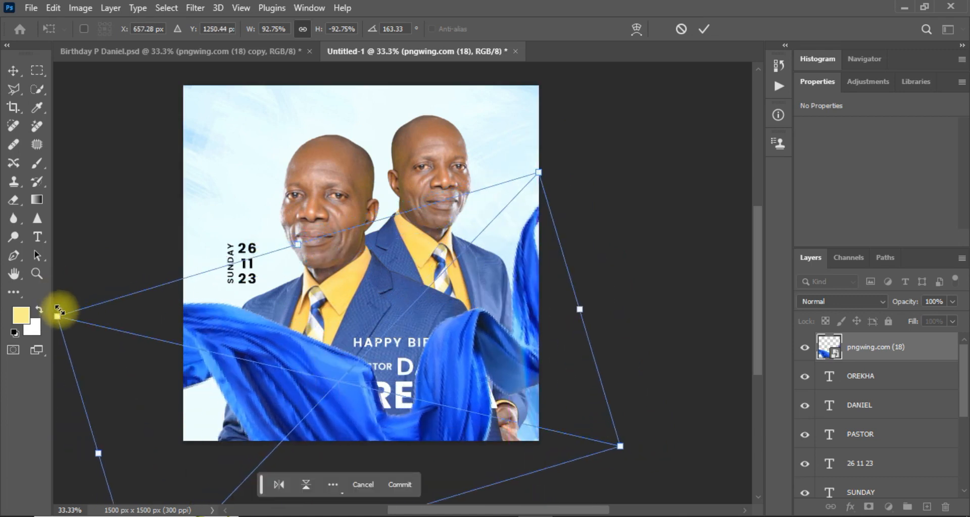
pyautogui.hotkey('ctrl', '-')
pyautogui.moveTo(108, 290); pyautogui.dragTo(114, 340)
pyautogui.moveTo(328, 372); pyautogui.dragTo(359, 404)
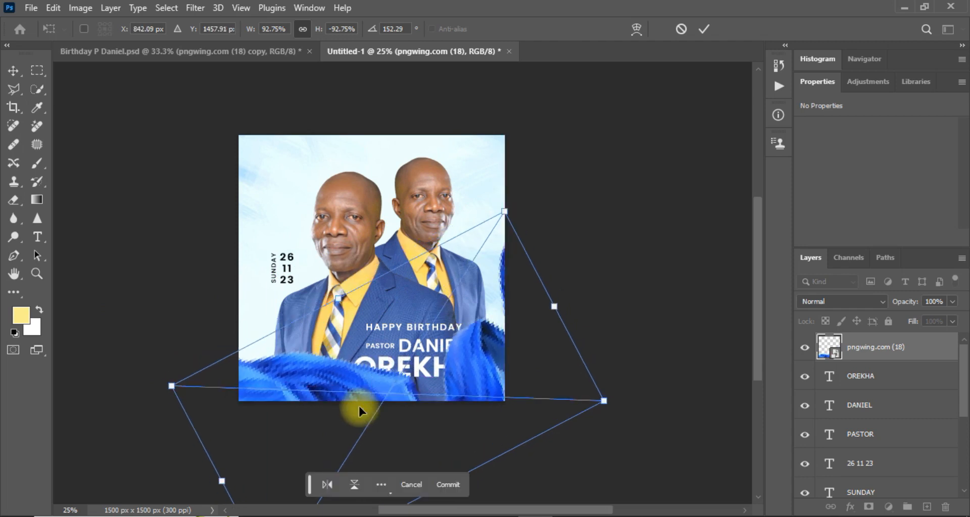
pyautogui.press('Return')
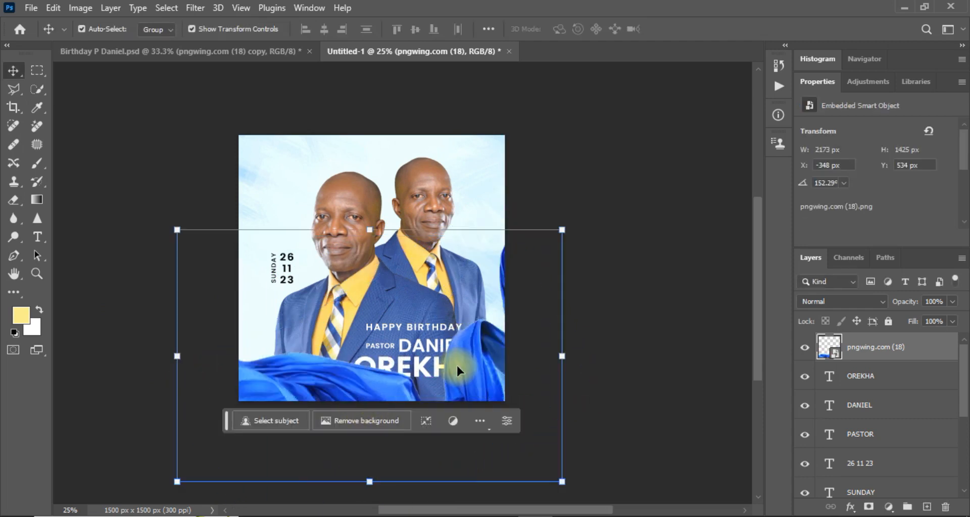
# Refine the fabric's position and stretch it to 2294 × 1542 px.
pyautogui.moveTo(457, 362); pyautogui.dragTo(456, 350)
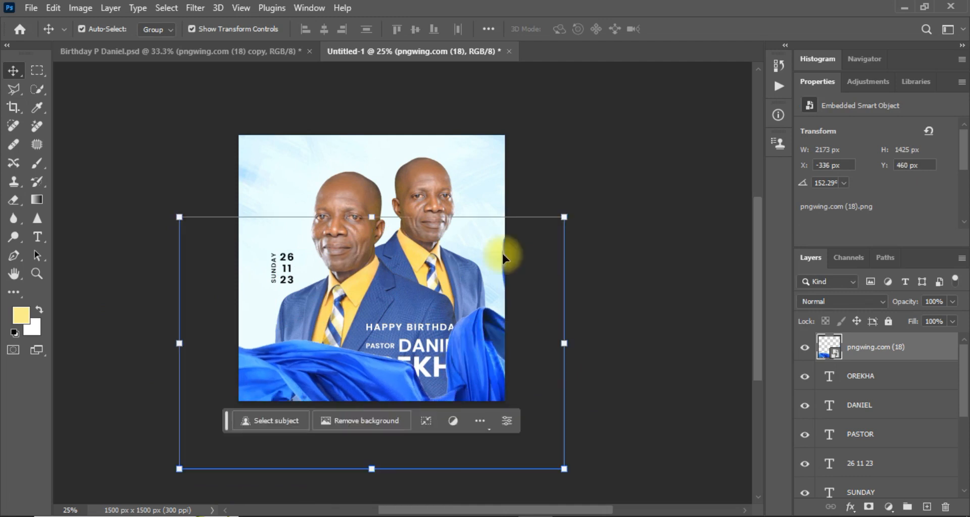
pyautogui.moveTo(568, 218); pyautogui.dragTo(580, 188)
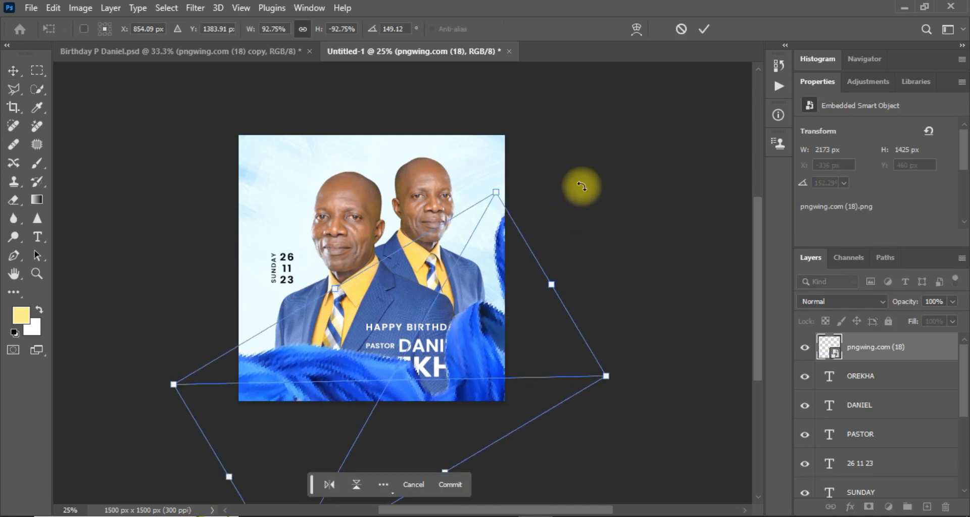
pyautogui.moveTo(494, 186); pyautogui.dragTo(506, 165)
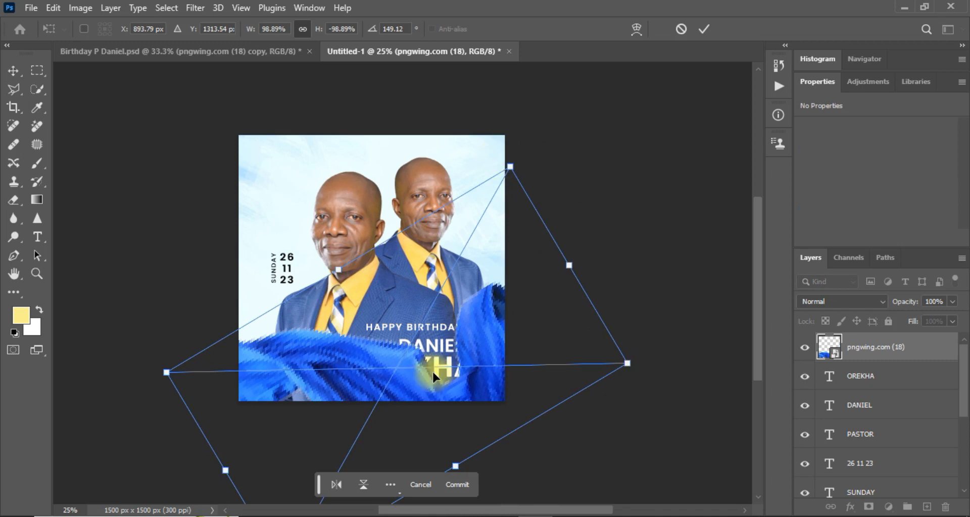
pyautogui.moveTo(411, 385)
pyautogui.mouseDown()
pyautogui.moveTo(424, 388)
pyautogui.moveTo(416, 384)
pyautogui.mouseUp()
pyautogui.press('Return')
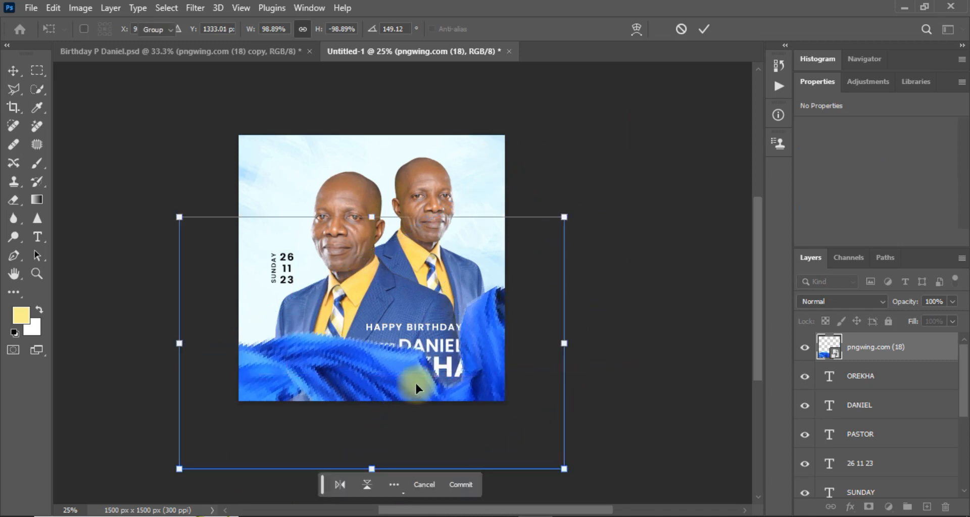
pyautogui.hotkey('ctrl', '=')
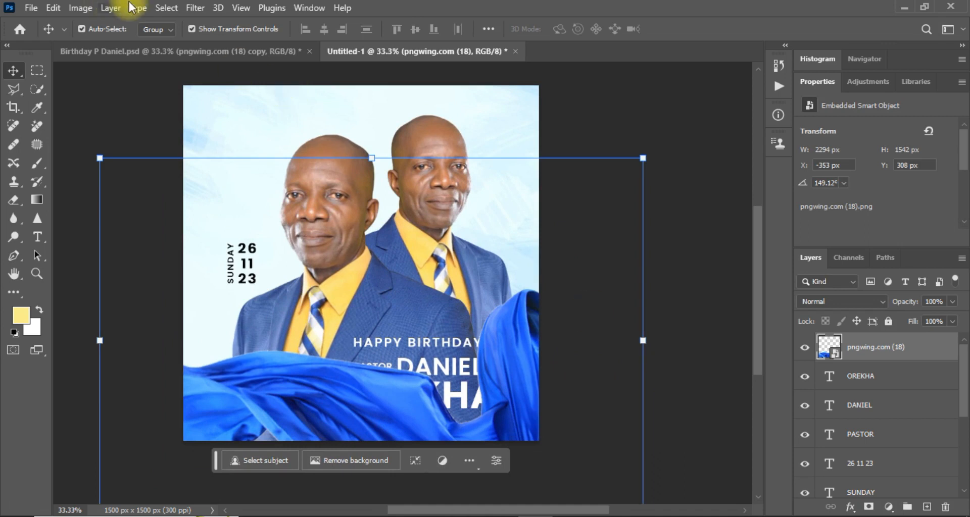
# Apply a 20-pixel Gaussian Blur to the blue fabric layer.
pyautogui.click(197, 8)
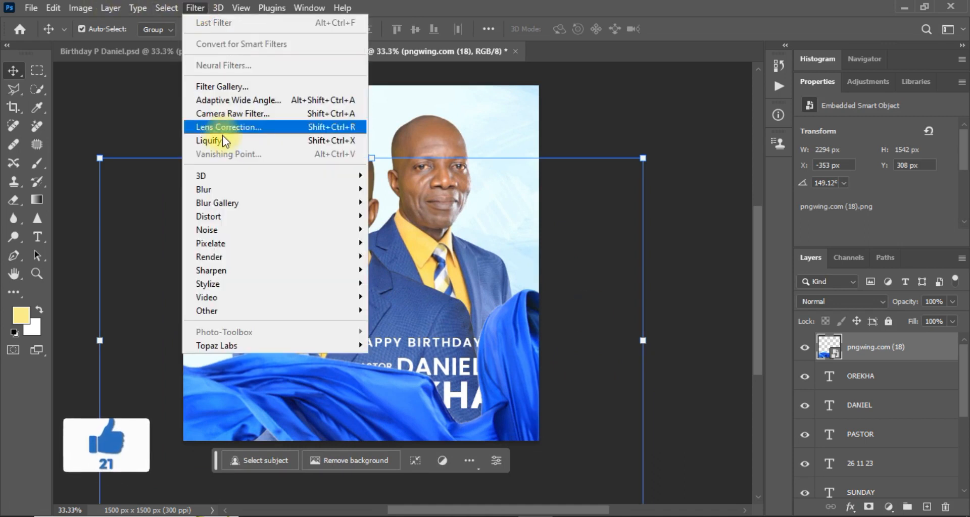
pyautogui.moveTo(292, 189)
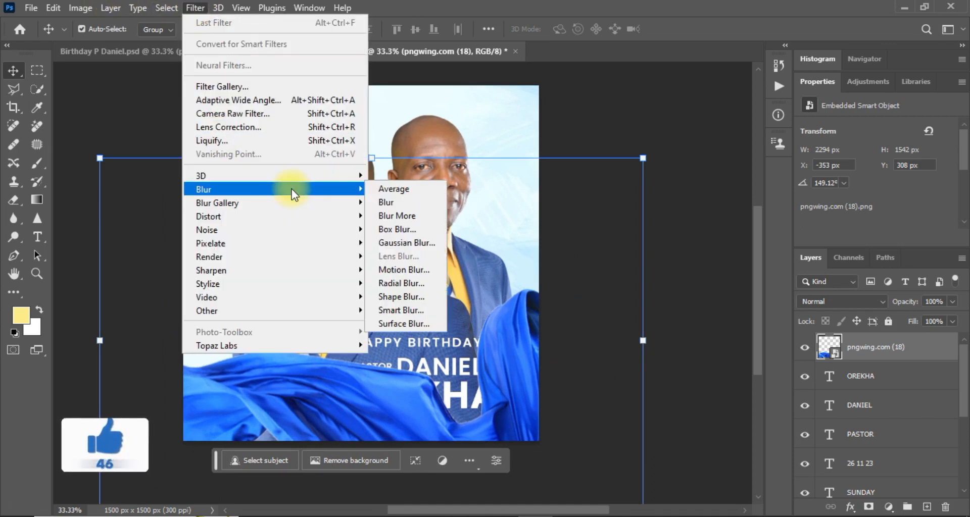
pyautogui.click(404, 242)
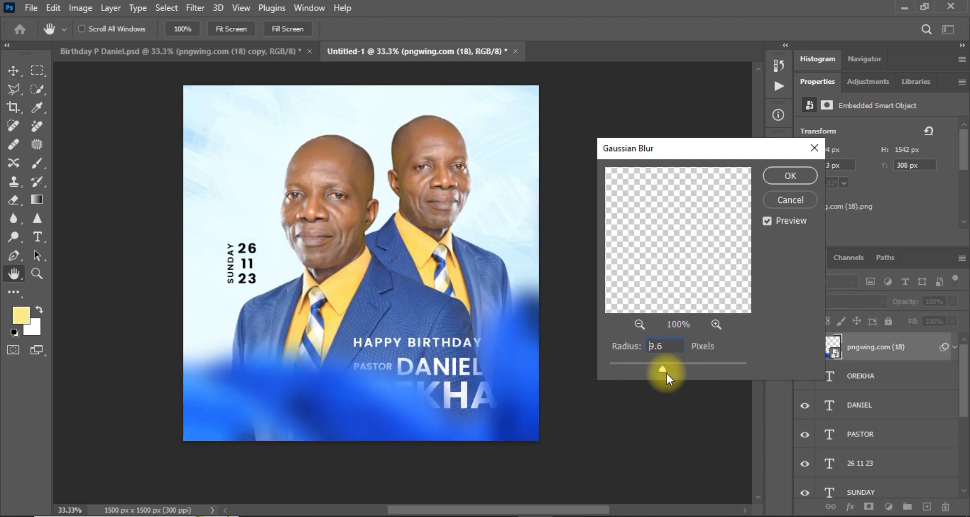
pyautogui.moveTo(666, 374); pyautogui.dragTo(671, 370)
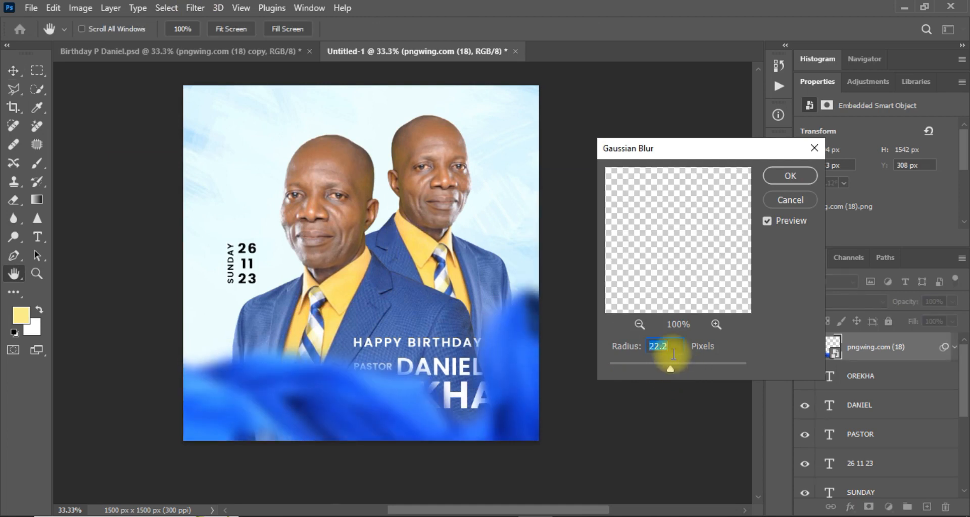
pyautogui.write('20')
pyautogui.press('Return')
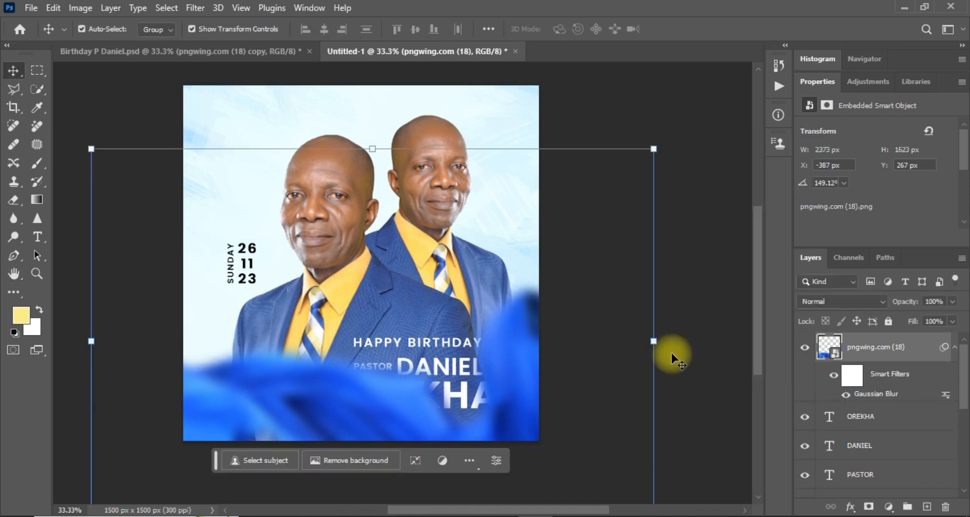
# Move the blurred fabric layer below the text layers and nudge it slightly lower on the flyer.
pyautogui.click(377, 444)
pyautogui.moveTo(383, 417); pyautogui.dragTo(370, 420)
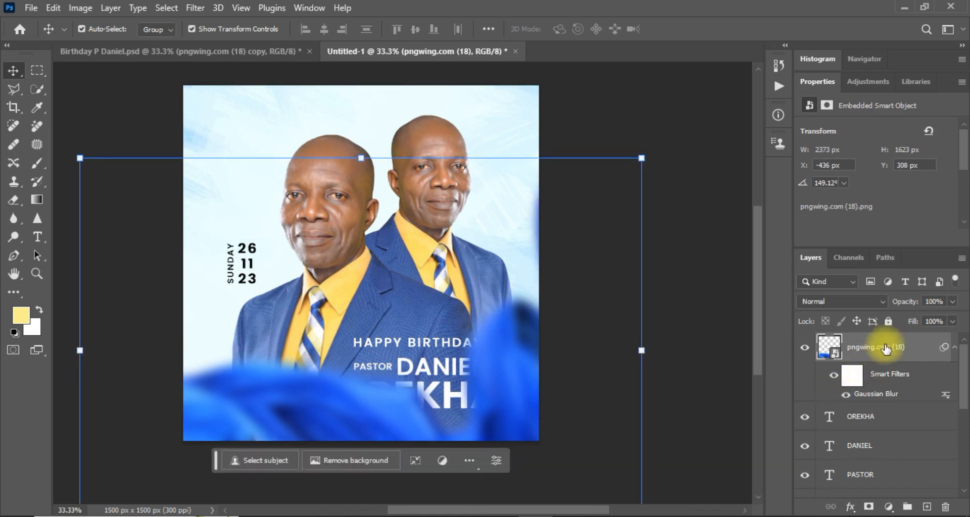
pyautogui.moveTo(885, 348); pyautogui.dragTo(885, 383)
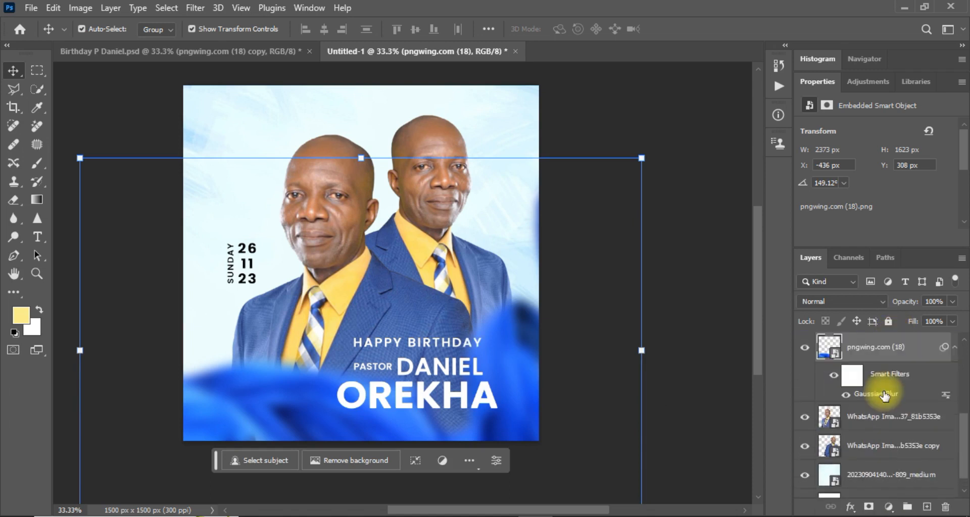
pyautogui.click(334, 417)
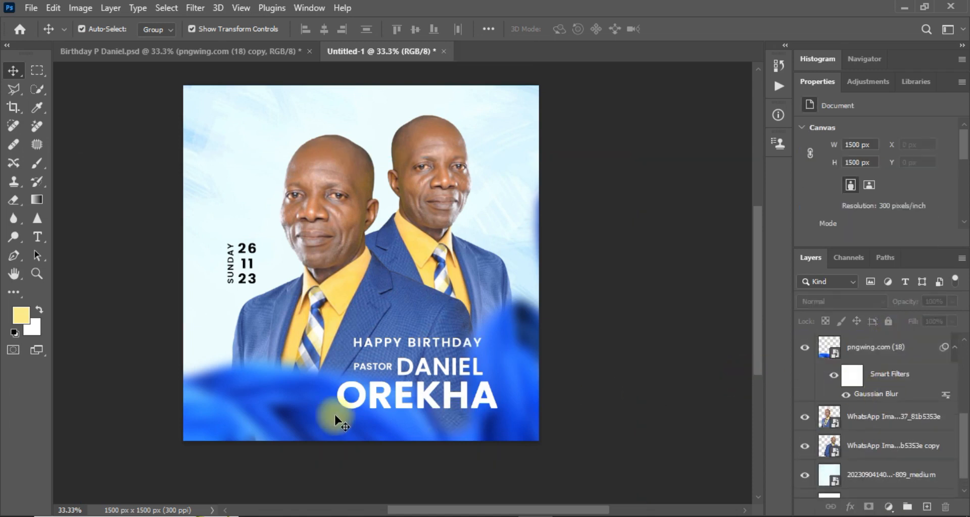
pyautogui.moveTo(333, 417); pyautogui.dragTo(325, 419)
pyautogui.click(334, 423)
pyautogui.hotkey('ctrl', '-')
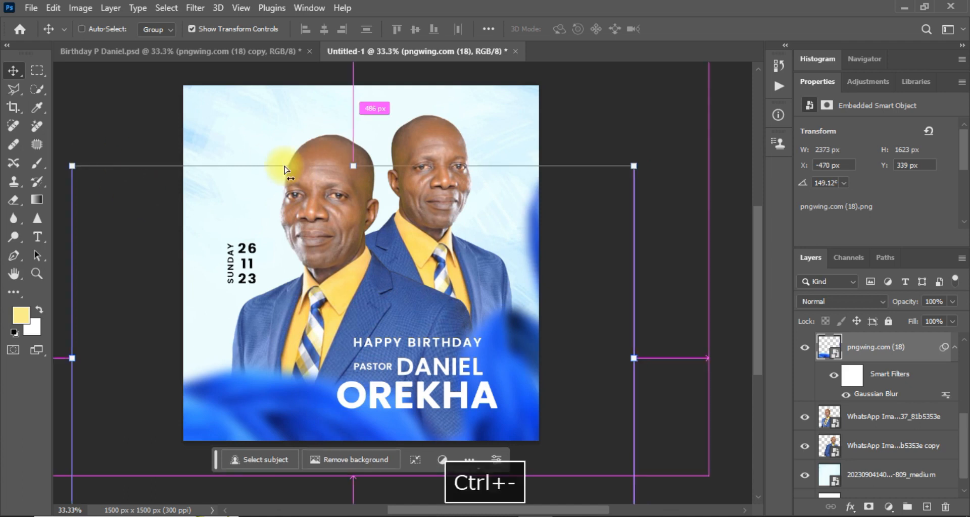
# Rotate the fabric, enlarge it to about 120%, and reposition it along the bottom.
pyautogui.moveTo(150, 193)
pyautogui.mouseDown()
pyautogui.moveTo(130, 134)
pyautogui.moveTo(140, 197)
pyautogui.mouseUp()
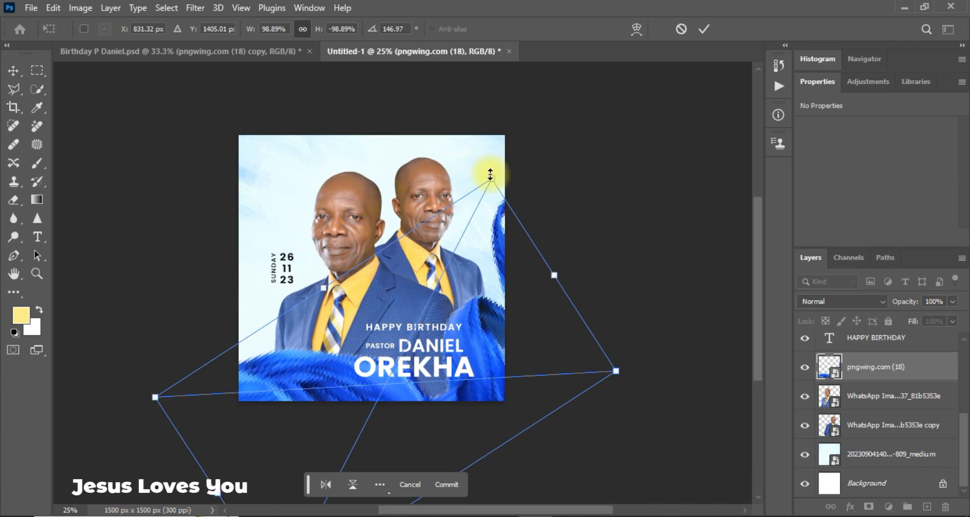
pyautogui.moveTo(489, 179); pyautogui.dragTo(535, 93)
pyautogui.moveTo(493, 347); pyautogui.dragTo(466, 387)
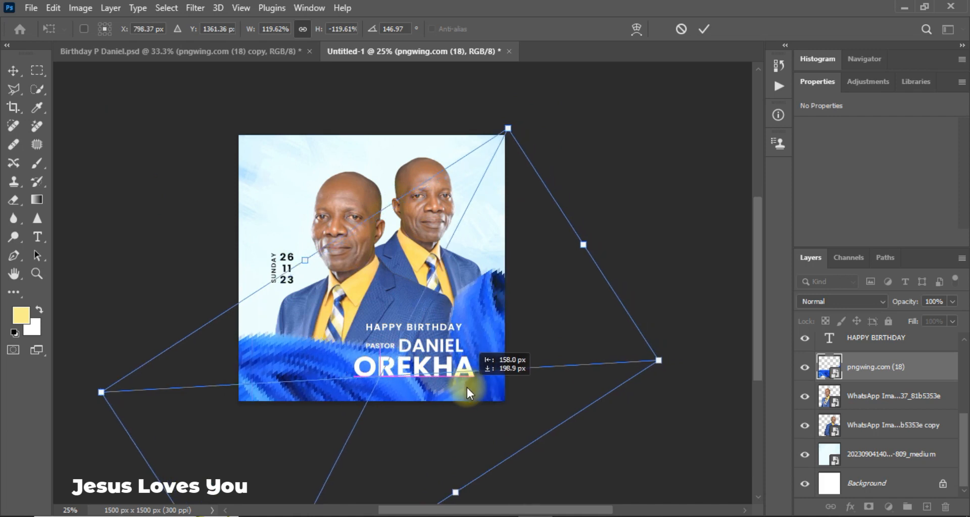
pyautogui.press('Return')
pyautogui.moveTo(375, 387); pyautogui.dragTo(421, 394)
pyautogui.moveTo(500, 346); pyautogui.dragTo(460, 329)
pyautogui.moveTo(389, 390); pyautogui.dragTo(380, 363)
pyautogui.moveTo(334, 383); pyautogui.dragTo(329, 393)
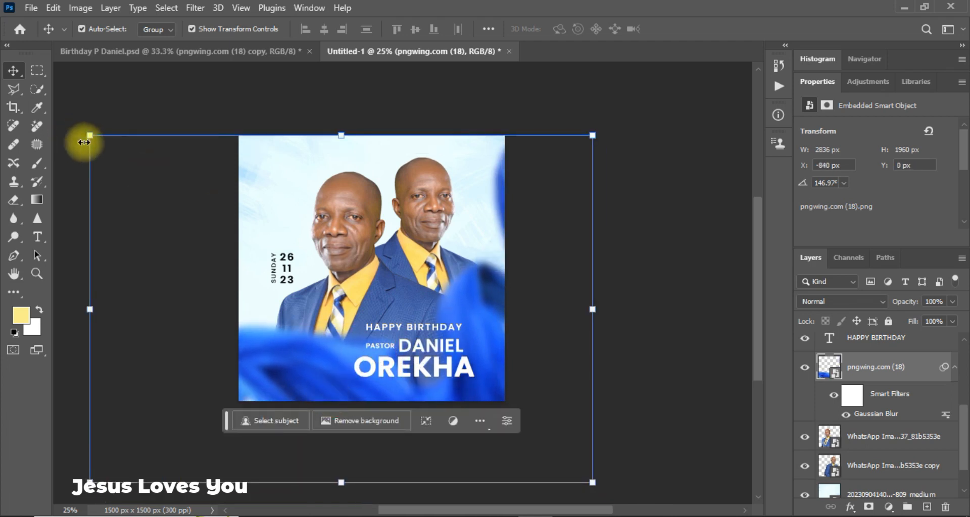
# Rotate the fabric further to 147.47° at 2708 × 1865 px, sweeping across the bottom.
pyautogui.moveTo(90, 137); pyautogui.dragTo(114, 162)
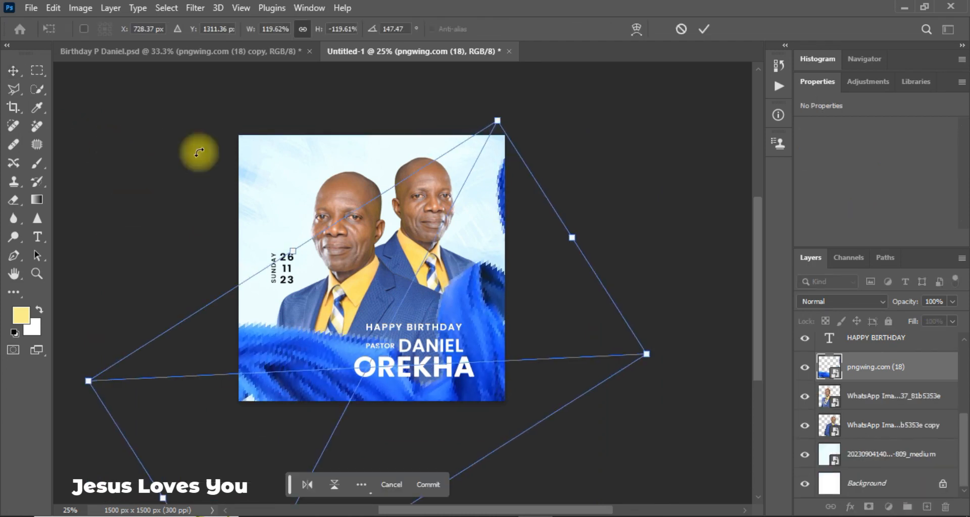
pyautogui.moveTo(497, 121); pyautogui.dragTo(484, 144)
pyautogui.moveTo(477, 304); pyautogui.dragTo(504, 303)
pyautogui.press('Return')
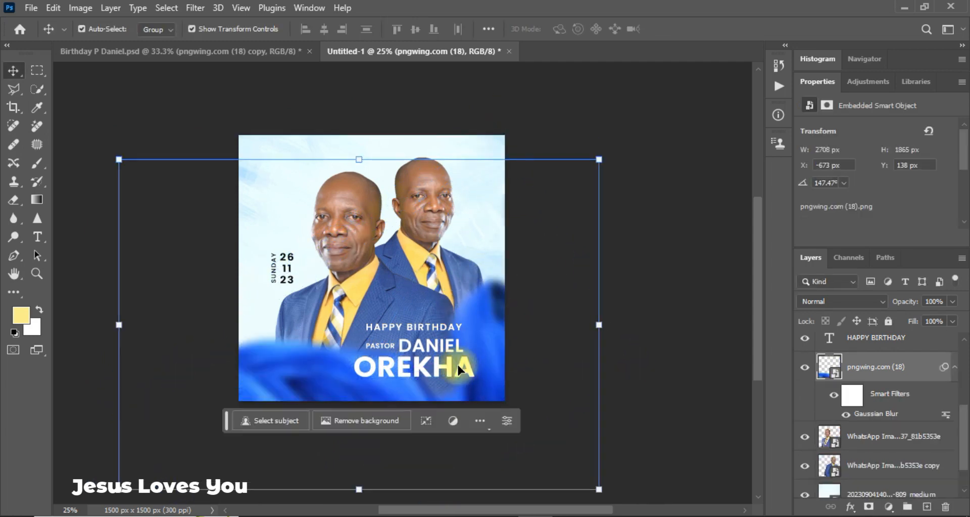
pyautogui.moveTo(465, 382)
pyautogui.mouseDown()
pyautogui.moveTo(482, 381)
pyautogui.moveTo(459, 383)
pyautogui.mouseUp()
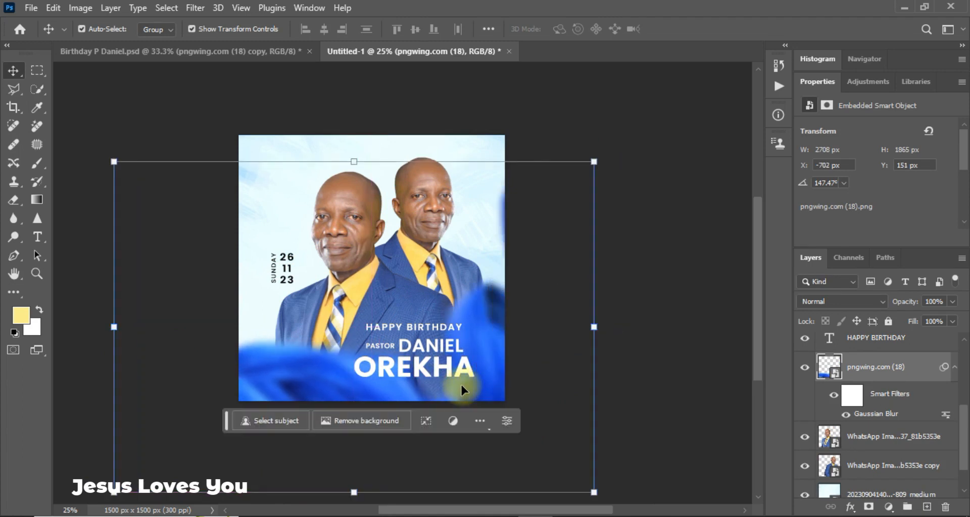
pyautogui.click(673, 389)
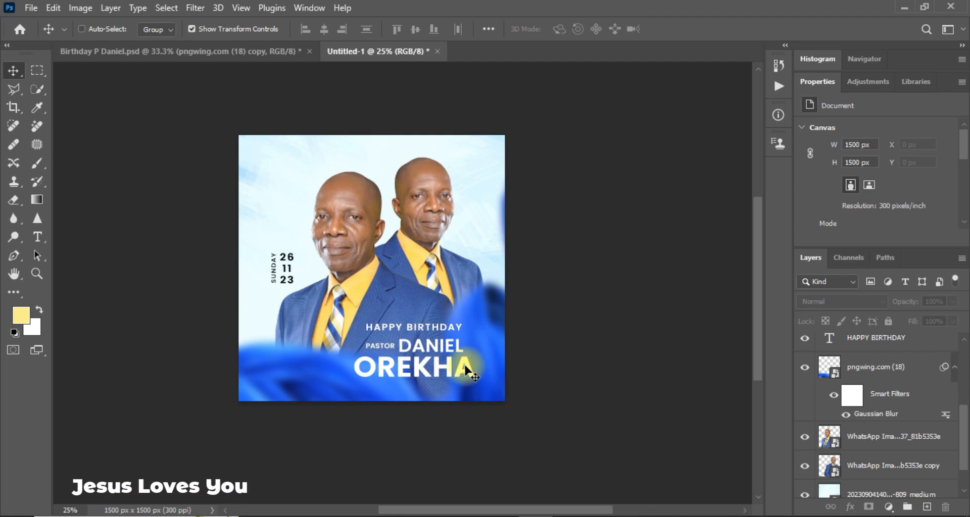
pyautogui.hotkey('ctrl', '=')
pyautogui.hotkey('ctrl', '=')
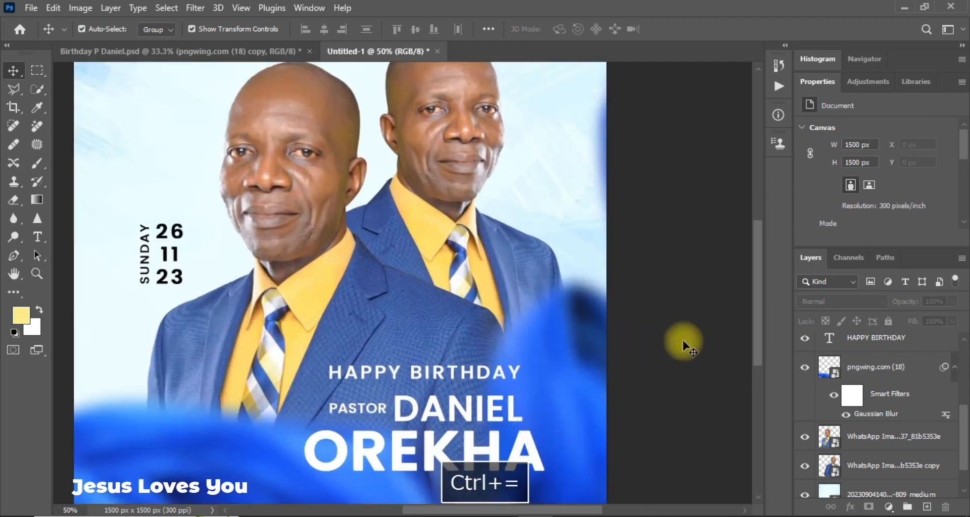
# Select the blue fabric layer and bring up the Image > Adjustments menu.
pyautogui.click(601, 341)
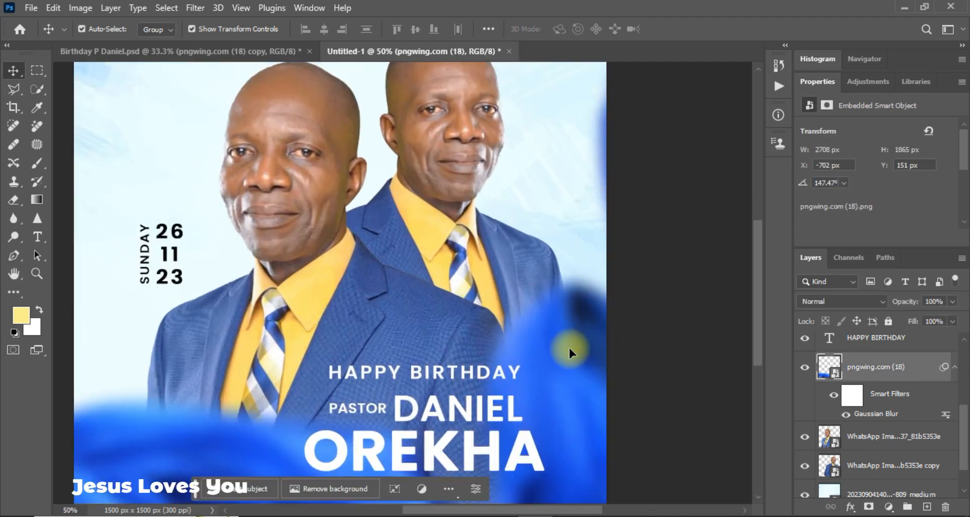
pyautogui.click(76, 8)
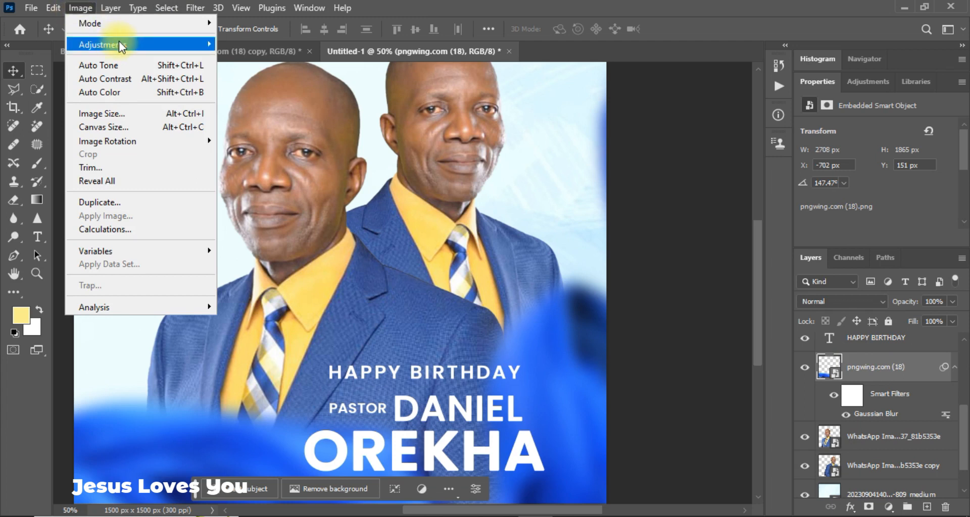
pyautogui.moveTo(119, 41)
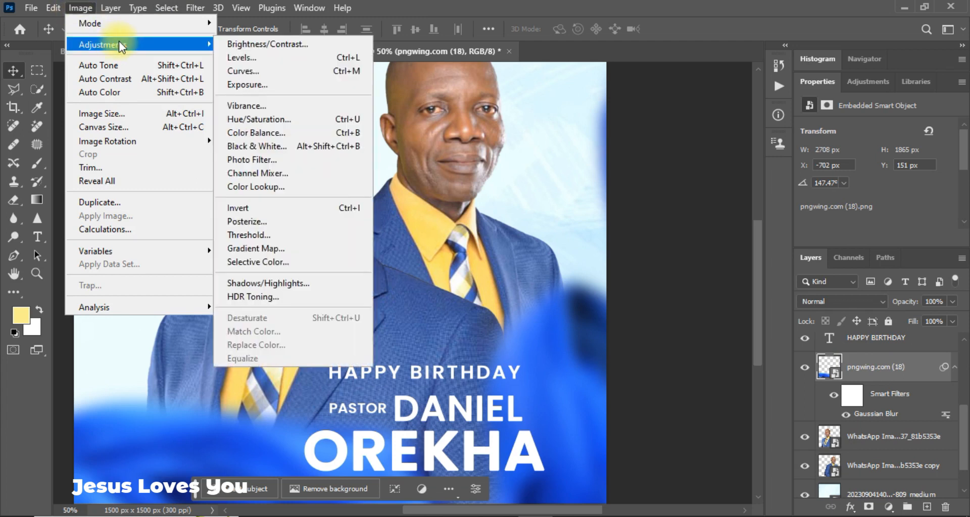
# Apply a Hue/Saturation adjustment with Hue -13 to the blue fabric layer.
pyautogui.click(283, 123)
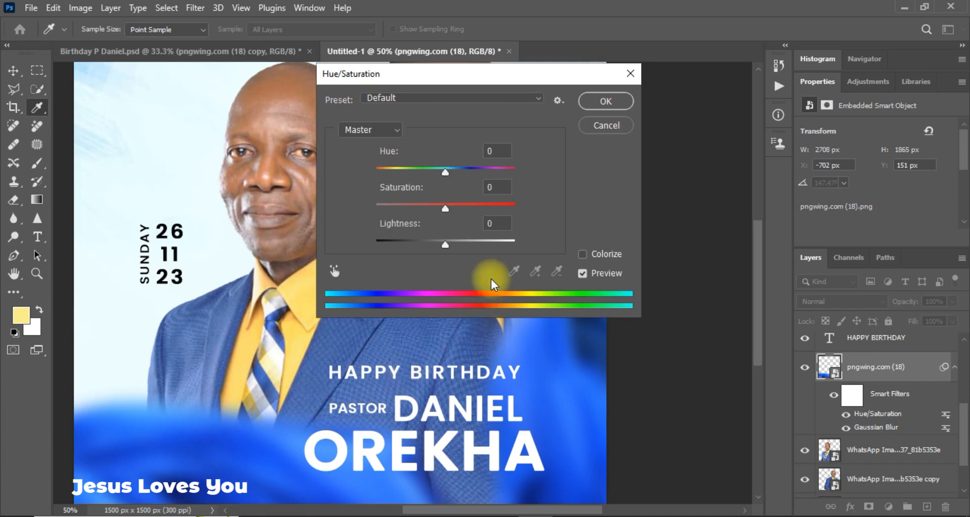
pyautogui.moveTo(445, 172); pyautogui.dragTo(437, 175)
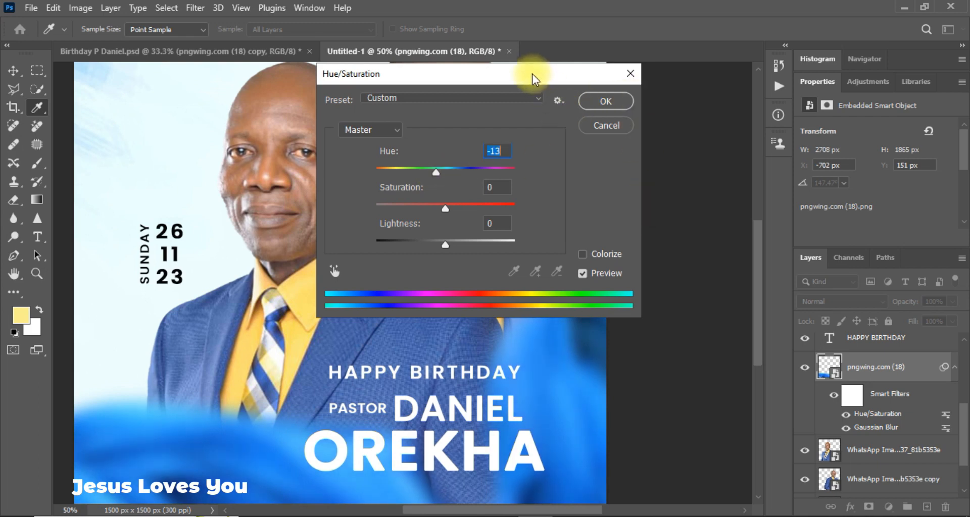
pyautogui.moveTo(550, 73); pyautogui.dragTo(623, 59)
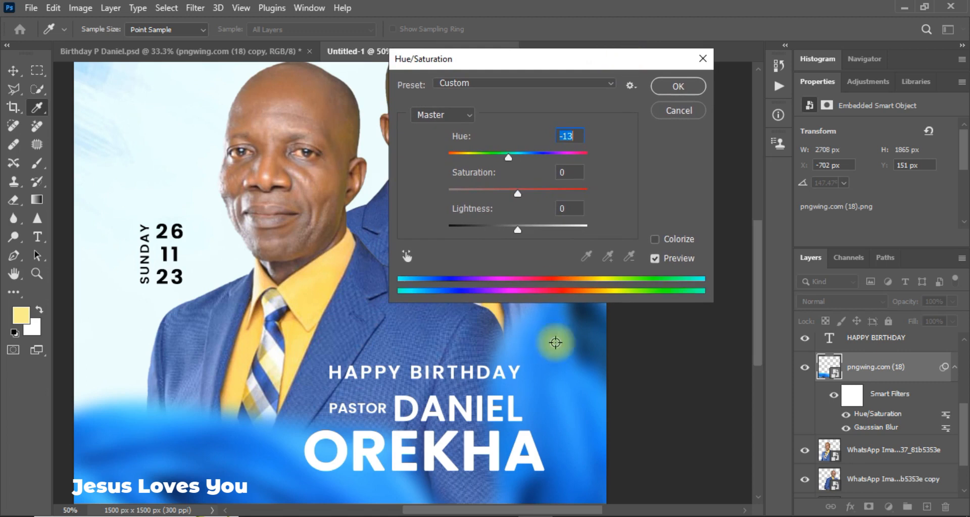
pyautogui.moveTo(755, 329); pyautogui.dragTo(757, 357)
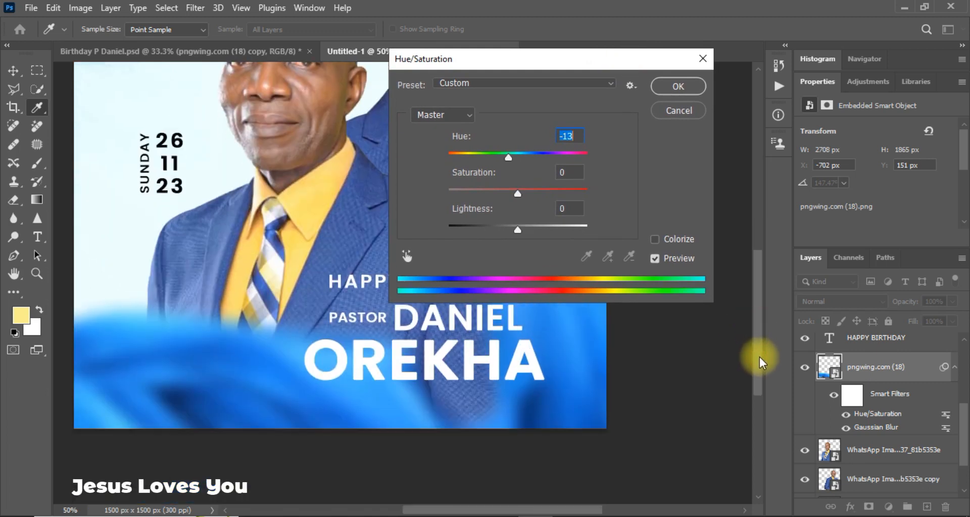
pyautogui.click(654, 259)
pyautogui.click(655, 259)
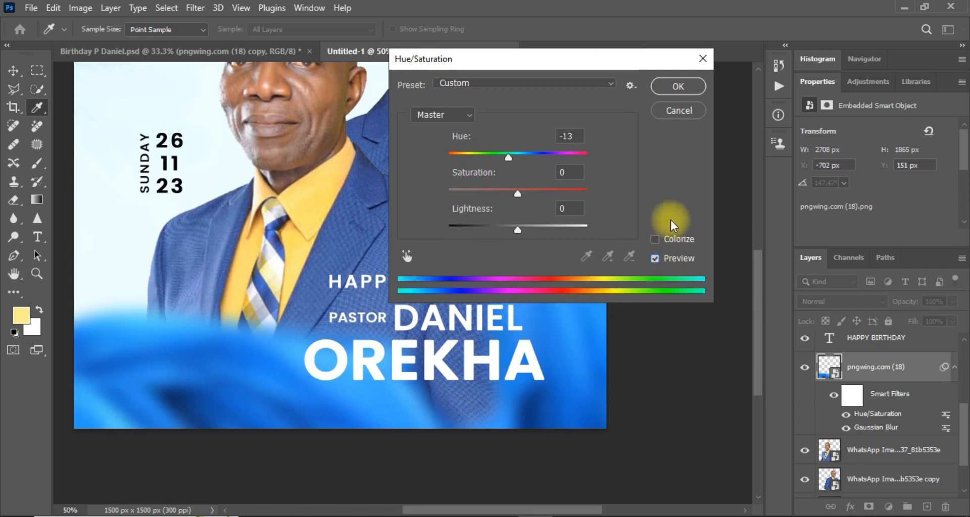
pyautogui.click(691, 86)
pyautogui.moveTo(762, 289)
pyautogui.mouseDown()
pyautogui.moveTo(755, 219)
pyautogui.moveTo(771, 293)
pyautogui.mouseUp()
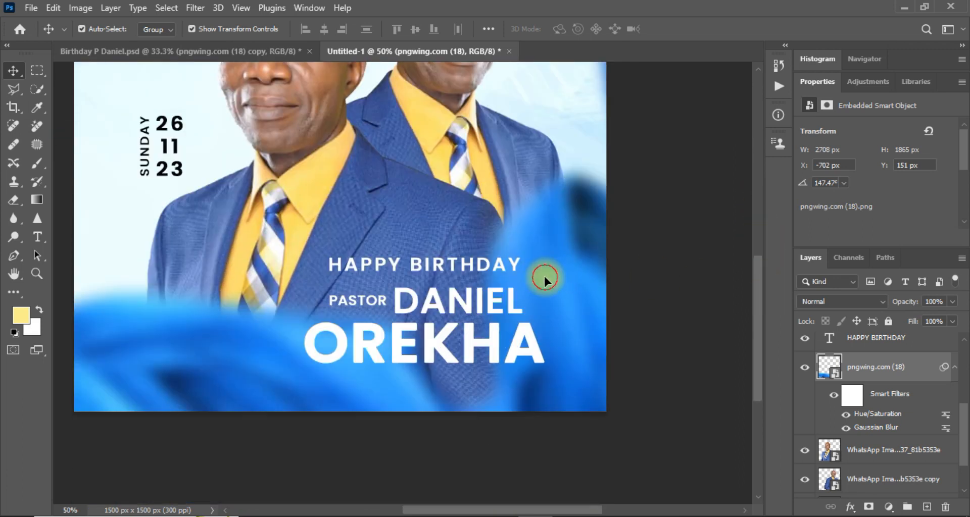
# Duplicate the fabric layer and place the copy curling into the top-left corner.
pyautogui.hotkey('ctrl', 'j')
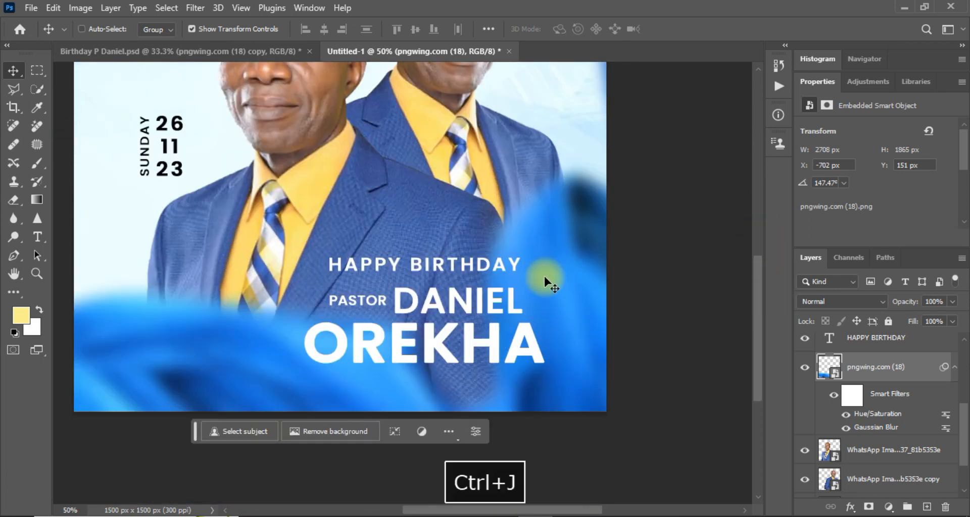
pyautogui.moveTo(532, 291); pyautogui.dragTo(357, 114)
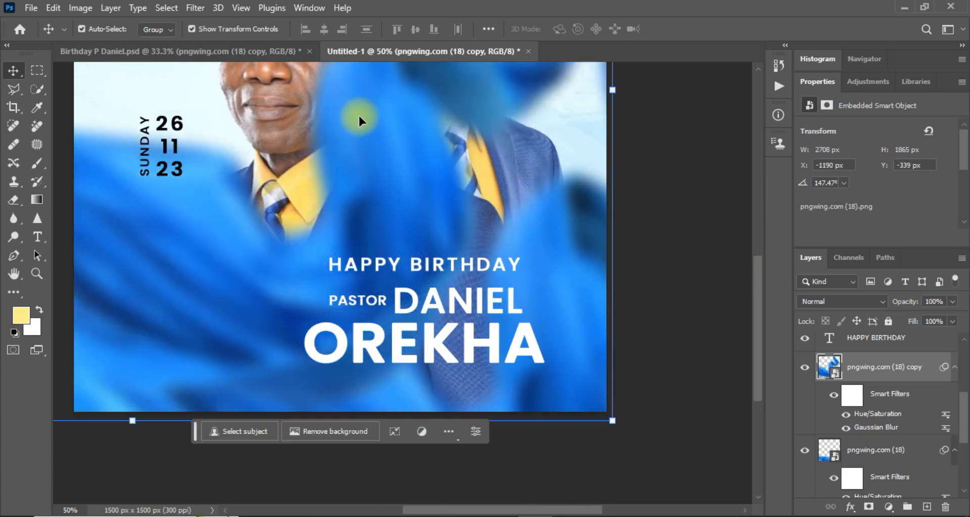
pyautogui.hotkey('ctrl', '-')
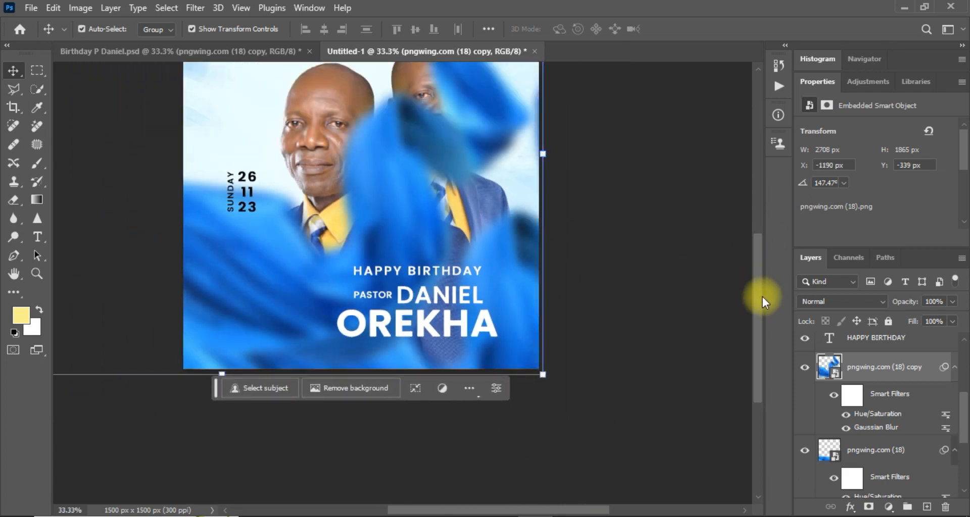
pyautogui.scroll(3, 760, 298)
pyautogui.moveTo(367, 329); pyautogui.dragTo(223, 191)
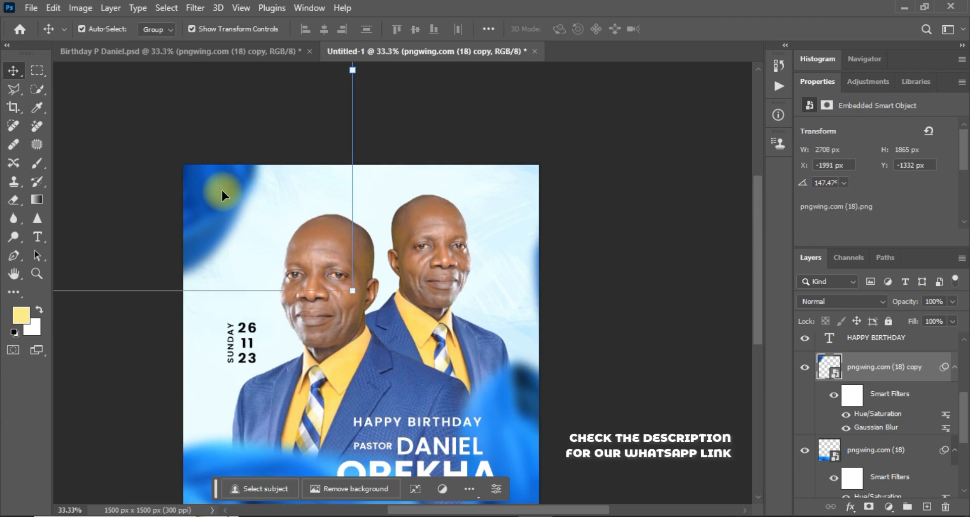
pyautogui.click(589, 299)
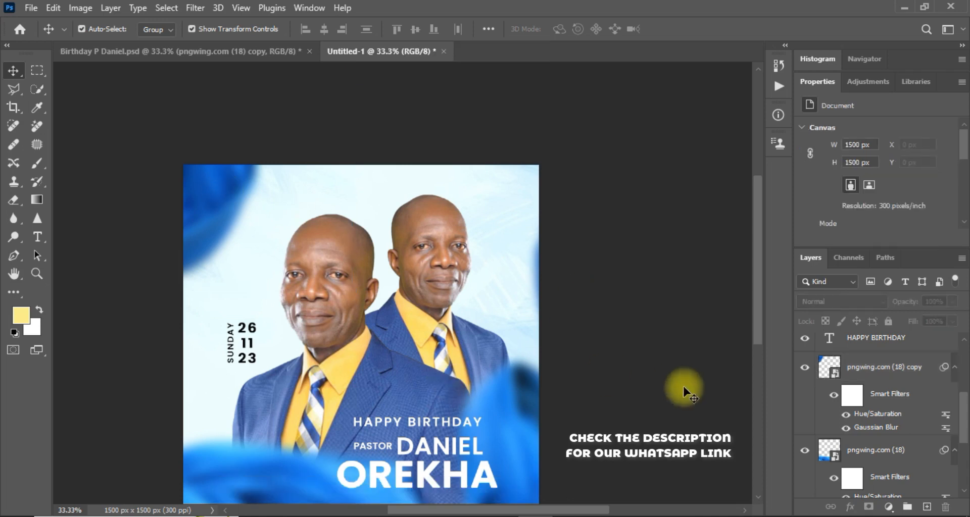
pyautogui.moveTo(760, 316); pyautogui.dragTo(774, 344)
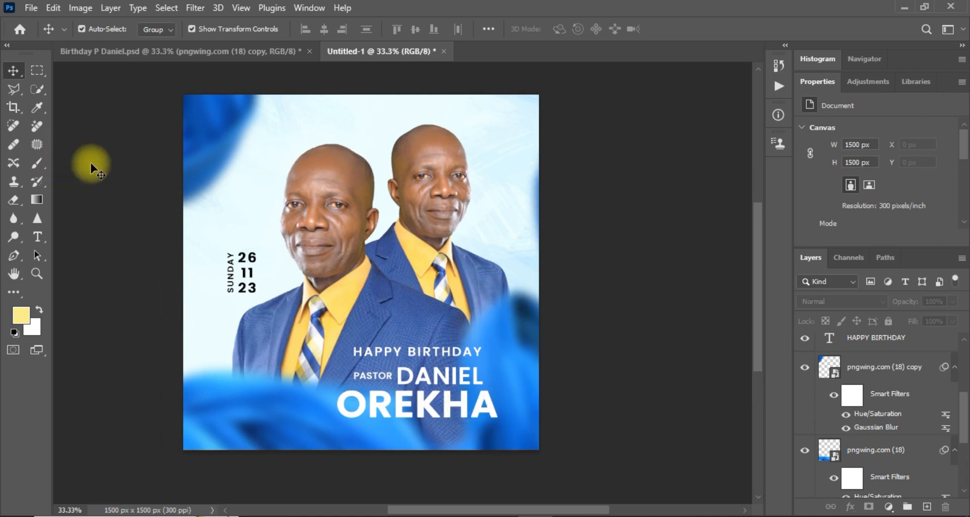
pyautogui.click(152, 53)
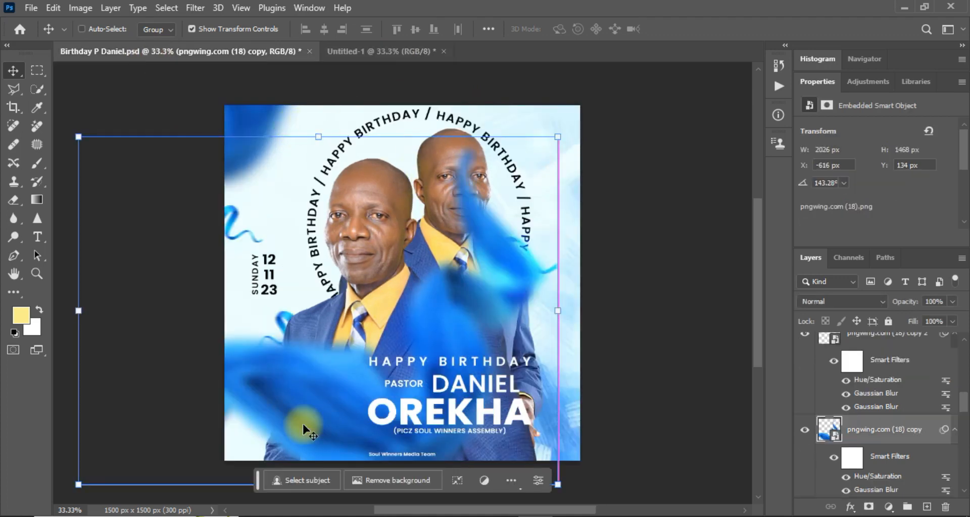
pyautogui.hotkey('ctrl', 'z')
pyautogui.hotkey('ctrl', 'z')
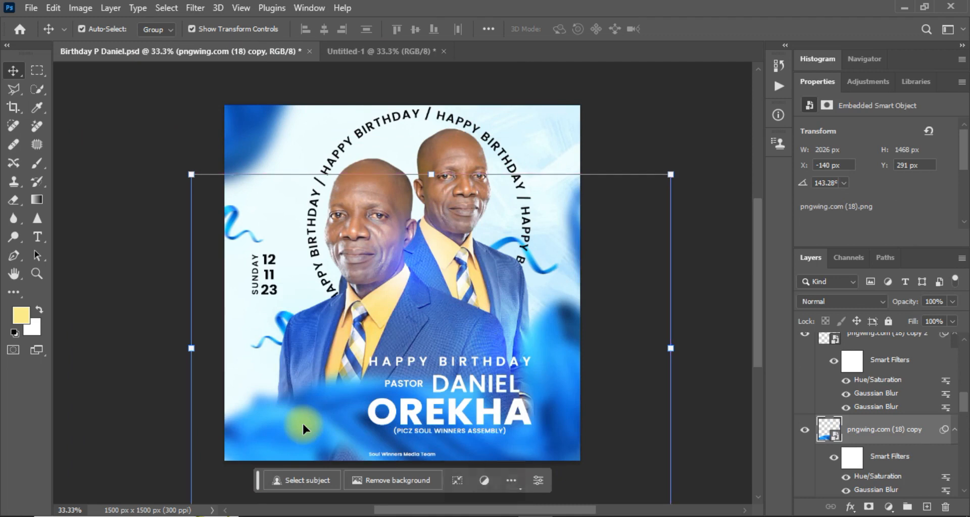
pyautogui.click(104, 334)
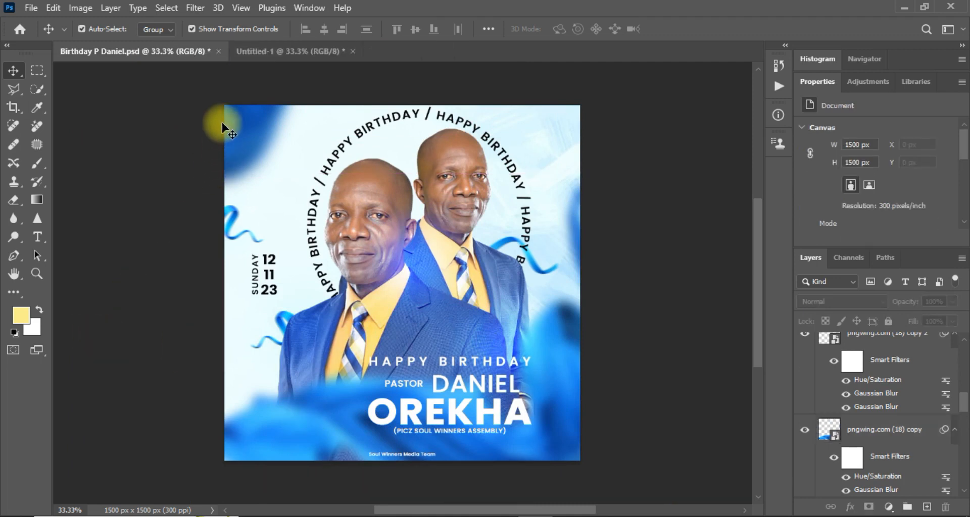
pyautogui.click(295, 50)
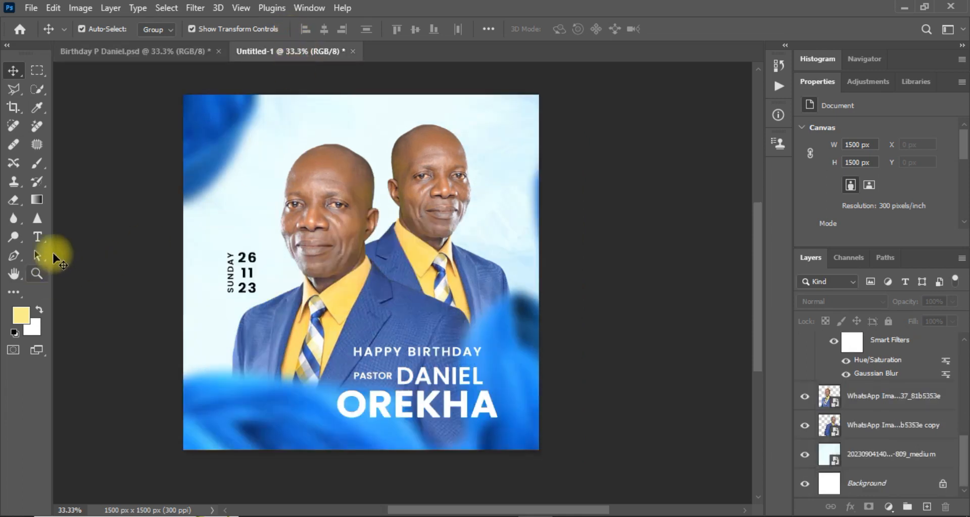
# Draw a white circle with the Ellipse tool over the pastors' heads.
pyautogui.click(21, 298)
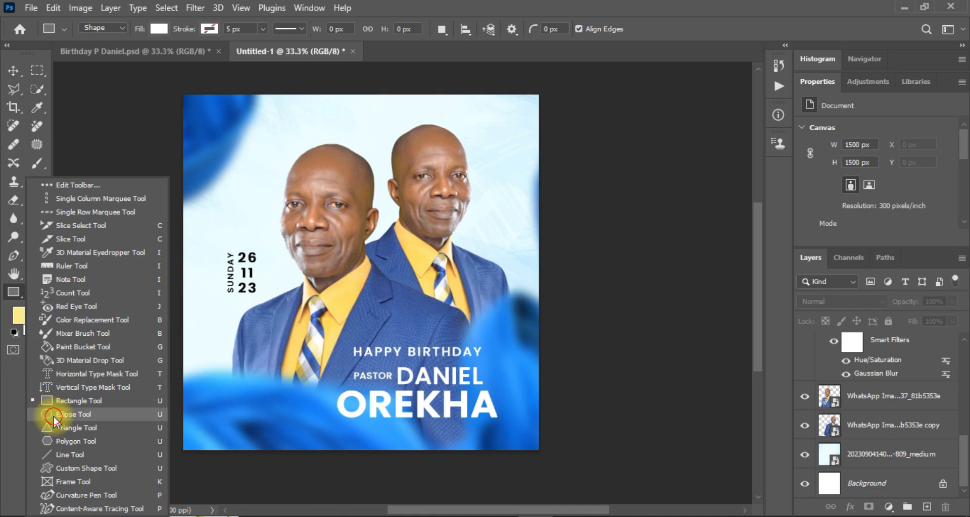
pyautogui.hotkey('shift', 'u')
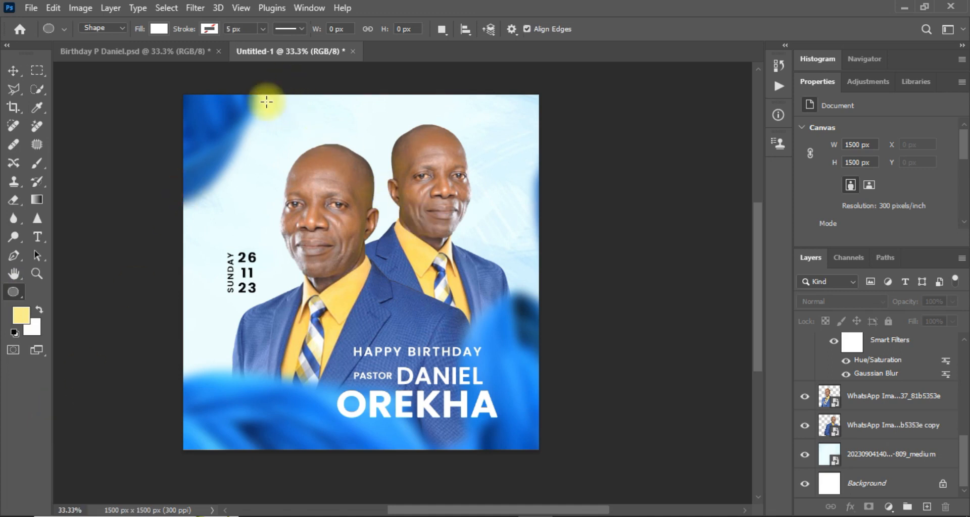
pyautogui.moveTo(270, 102); pyautogui.dragTo(492, 316)
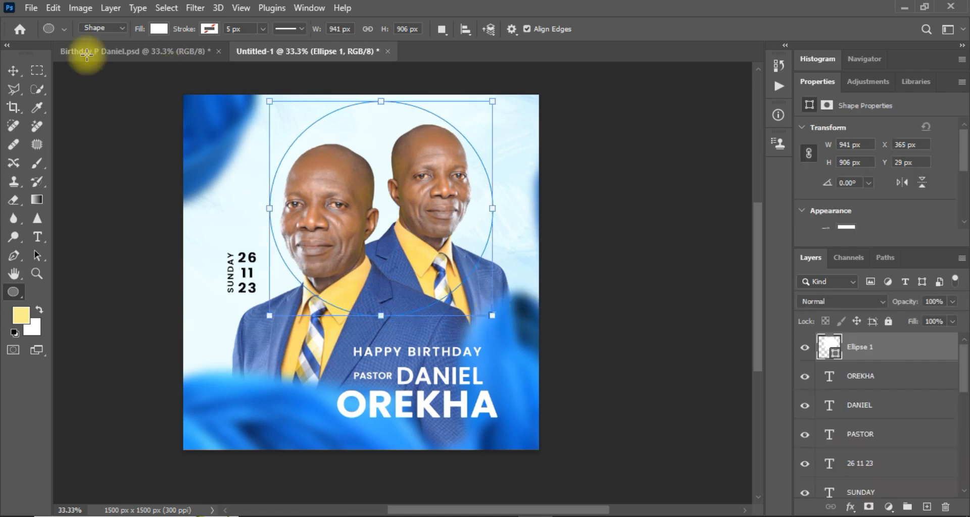
# Move the circle to the top and scale it to 1008.15 × 970.65 px.
pyautogui.click(15, 71)
pyautogui.moveTo(370, 234); pyautogui.dragTo(371, 228)
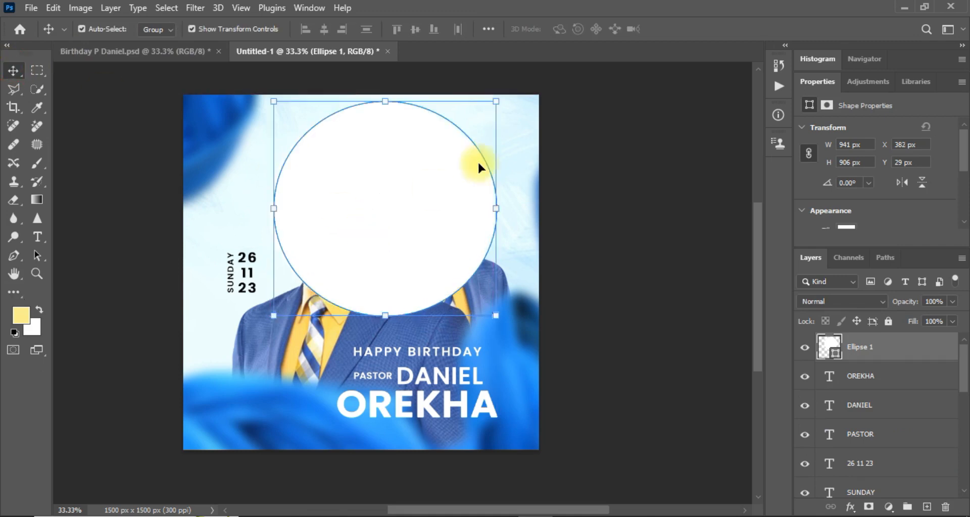
pyautogui.moveTo(499, 103); pyautogui.dragTo(488, 109)
pyautogui.moveTo(441, 195); pyautogui.dragTo(441, 195)
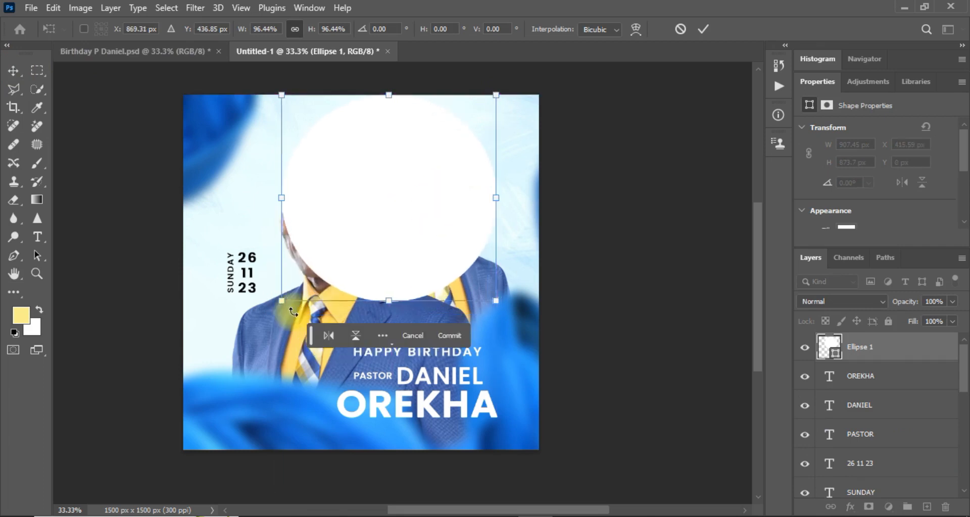
pyautogui.moveTo(283, 301); pyautogui.dragTo(255, 325)
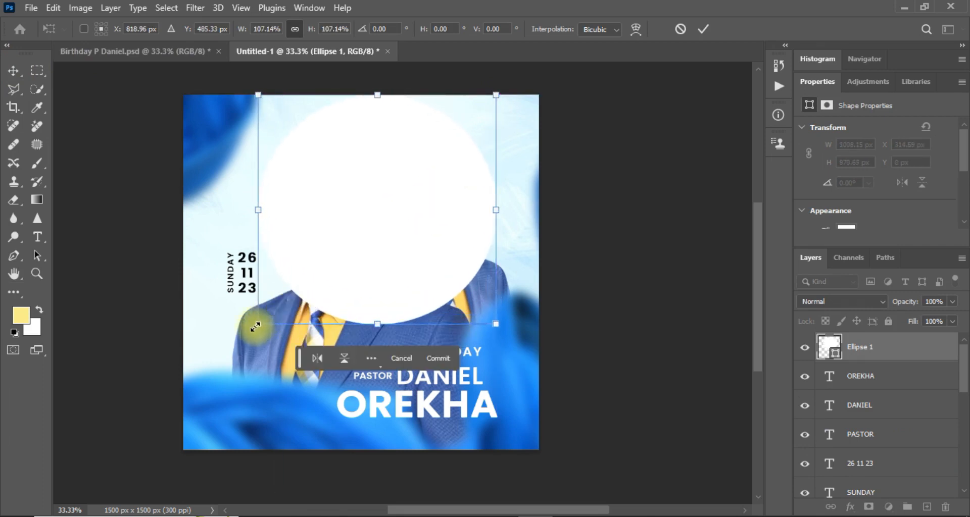
pyautogui.moveTo(335, 239); pyautogui.dragTo(337, 251)
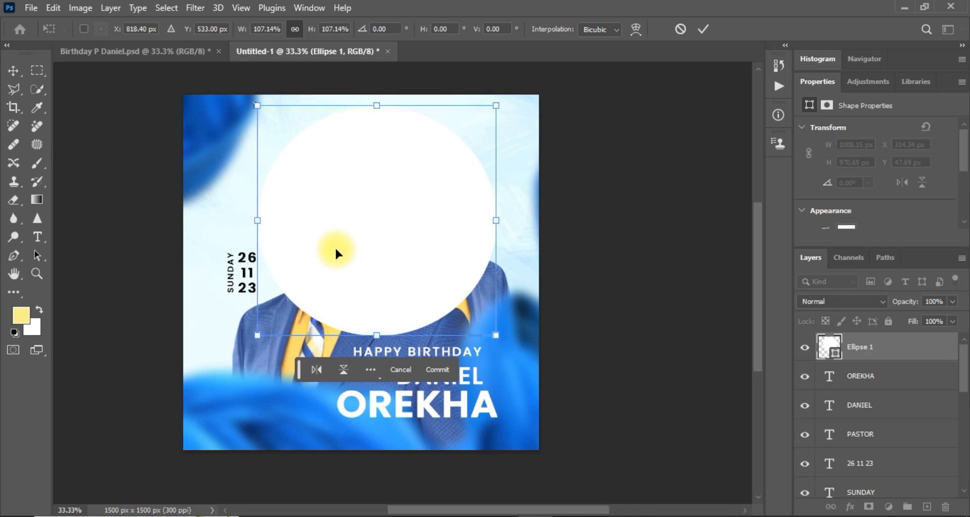
pyautogui.press('Return')
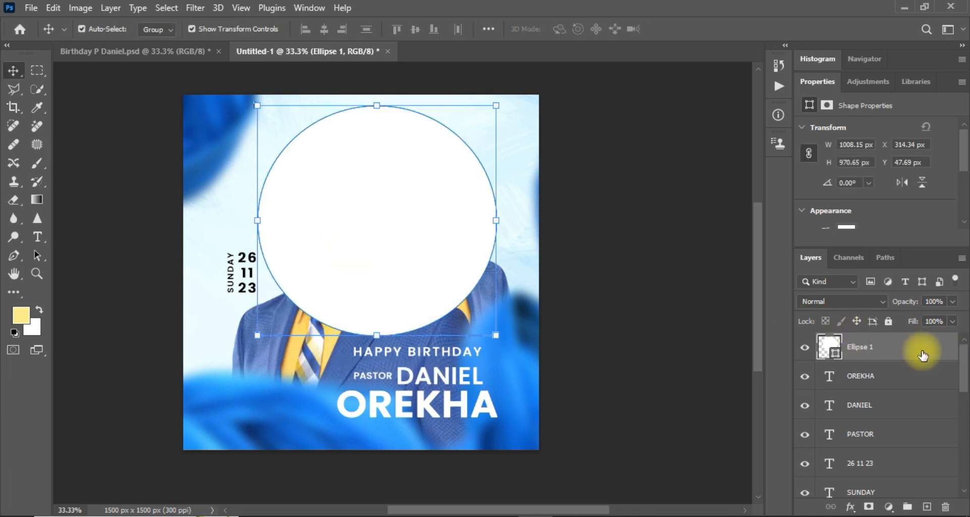
# Enable a Stroke effect on Ellipse 1 and set its colour to black.
pyautogui.click(850, 507)
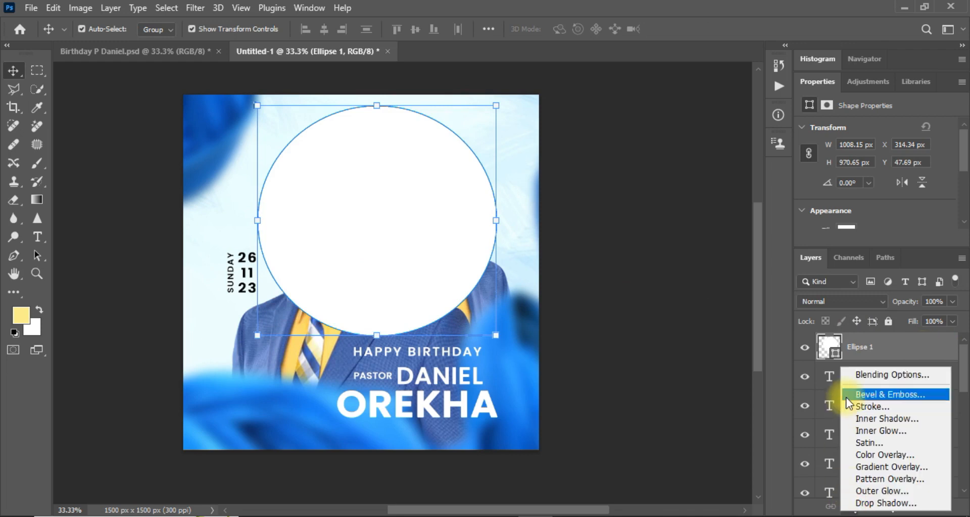
pyautogui.click(863, 376)
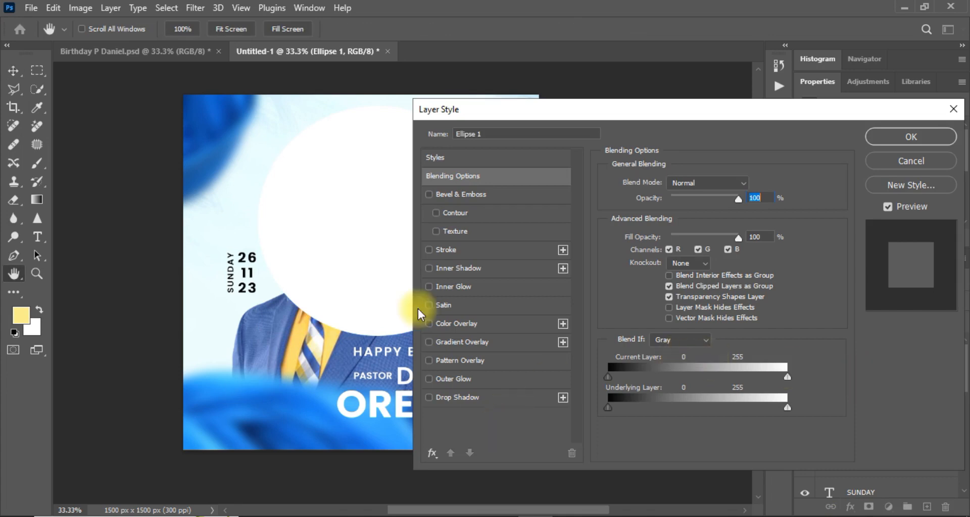
pyautogui.click(430, 254)
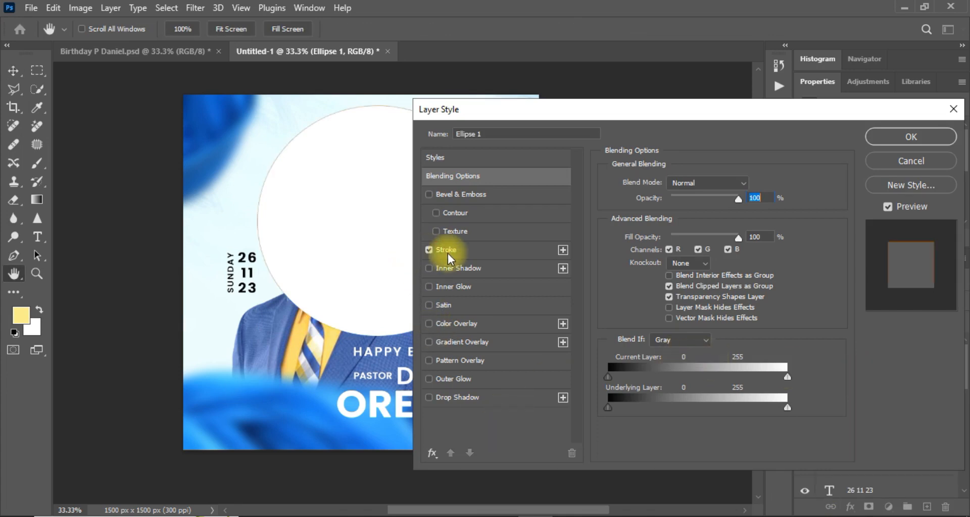
pyautogui.click(462, 253)
pyautogui.click(631, 295)
pyautogui.moveTo(625, 238); pyautogui.dragTo(560, 56)
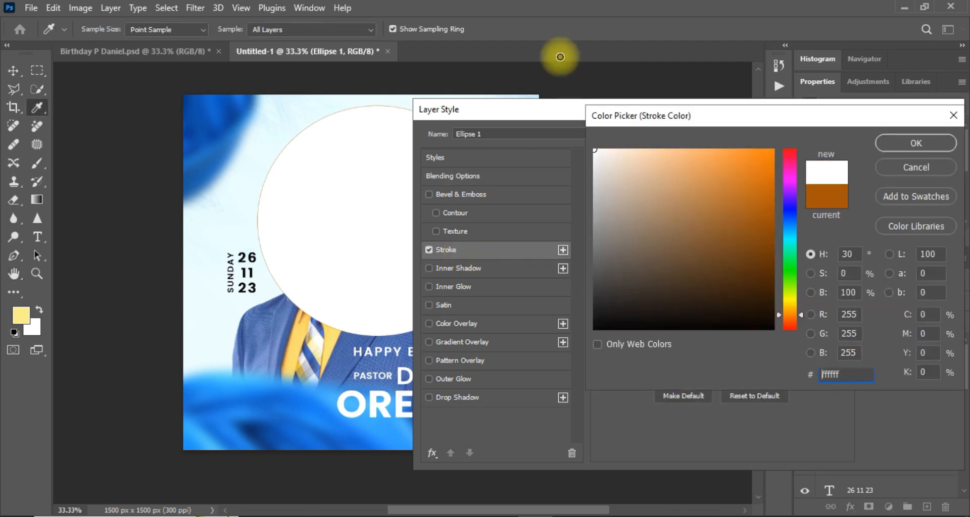
pyautogui.click(902, 144)
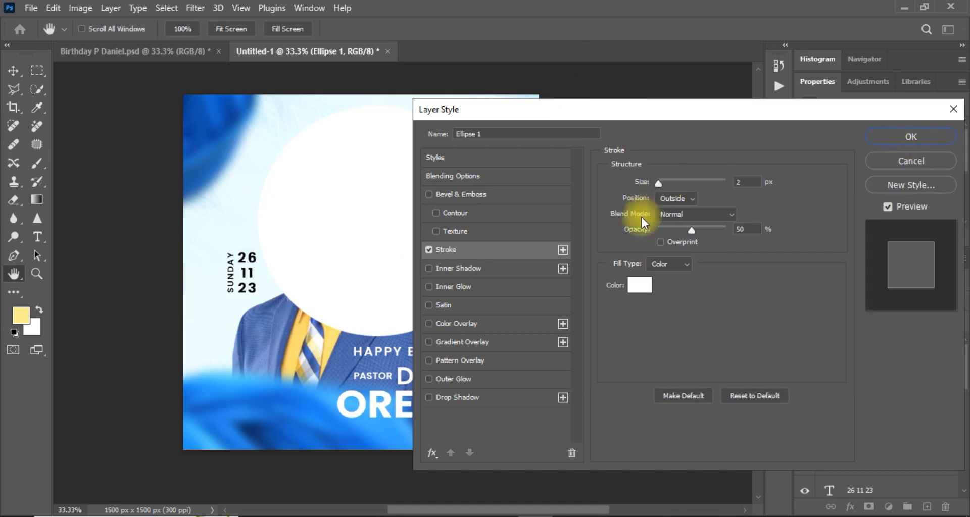
pyautogui.click(637, 286)
pyautogui.moveTo(612, 168); pyautogui.dragTo(589, 325)
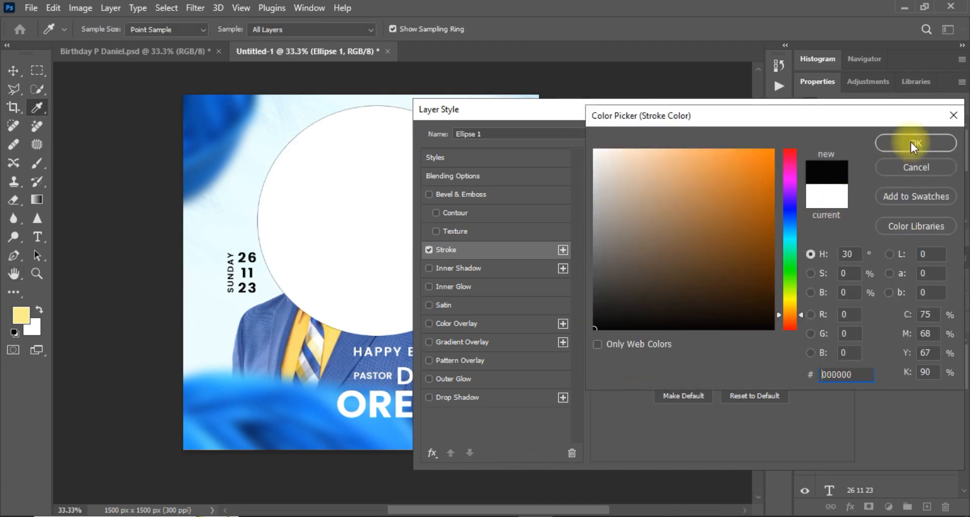
pyautogui.click(912, 145)
# Set the stroke size to 16 px with position Outside and apply it.
pyautogui.moveTo(658, 185); pyautogui.dragTo(666, 186)
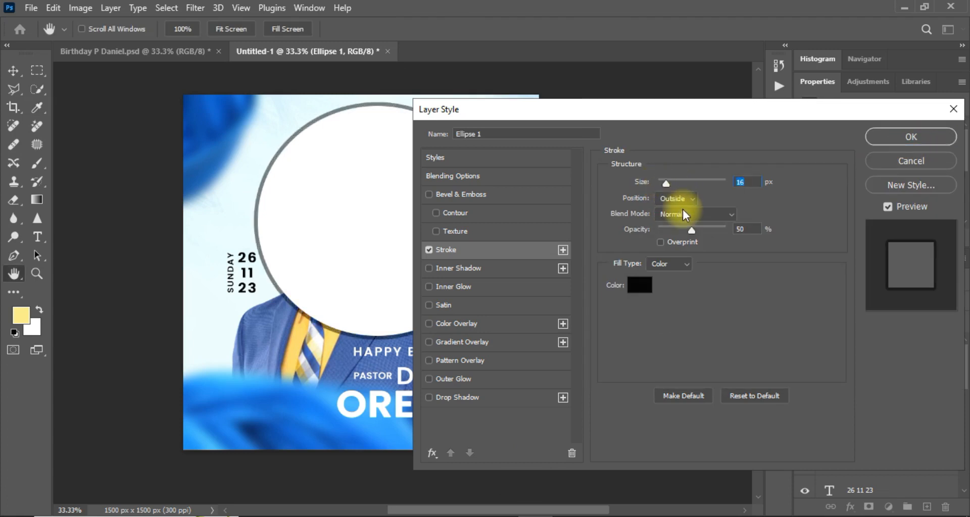
pyautogui.click(679, 199)
pyautogui.click(673, 223)
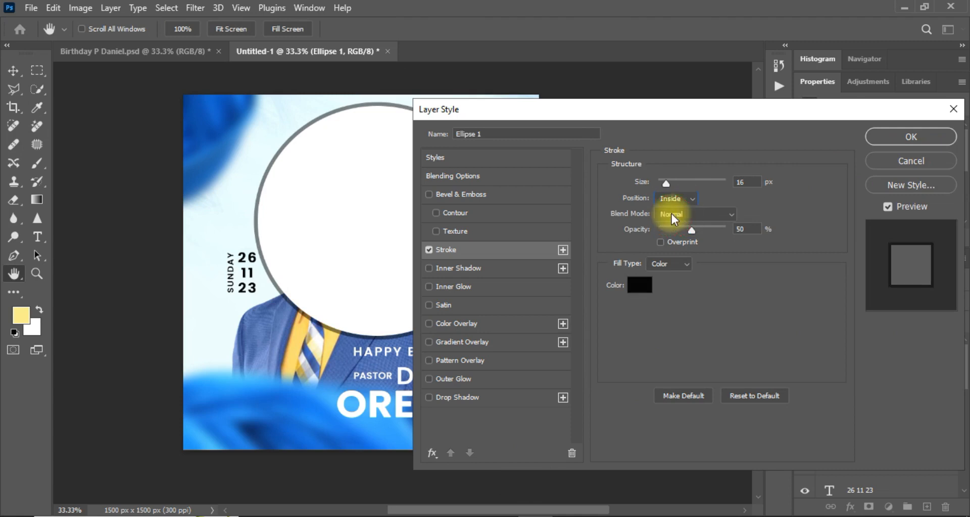
pyautogui.click(671, 198)
pyautogui.click(667, 210)
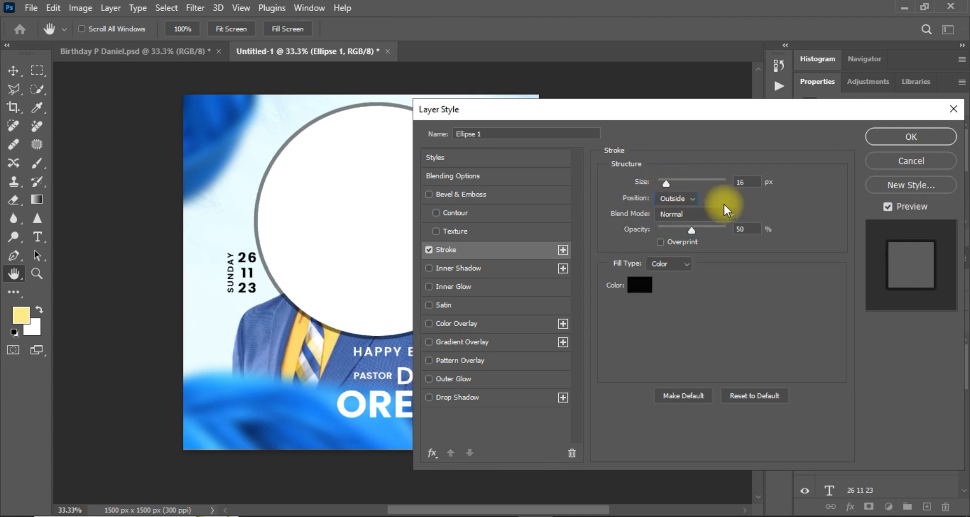
pyautogui.click(924, 141)
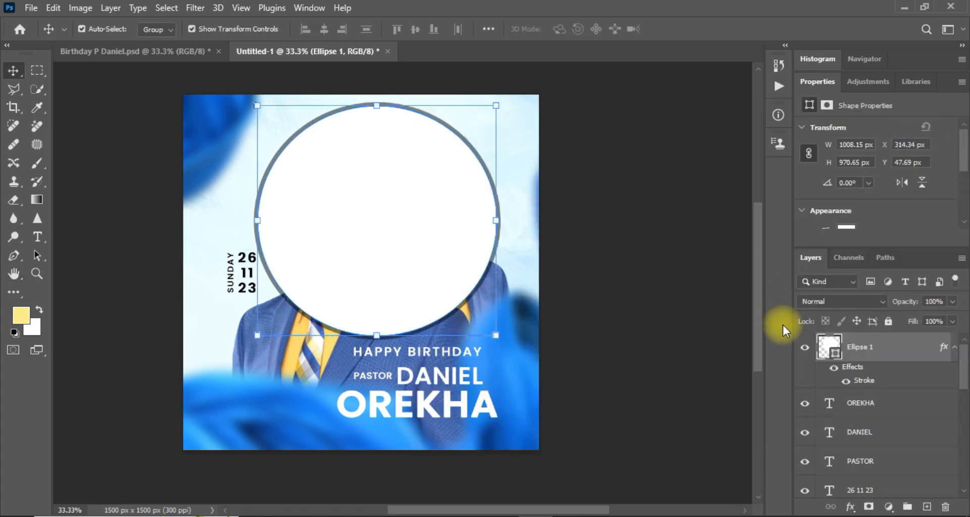
# Set the Ellipse 1 fill to 0% so only its dark ring remains.
pyautogui.click(952, 322)
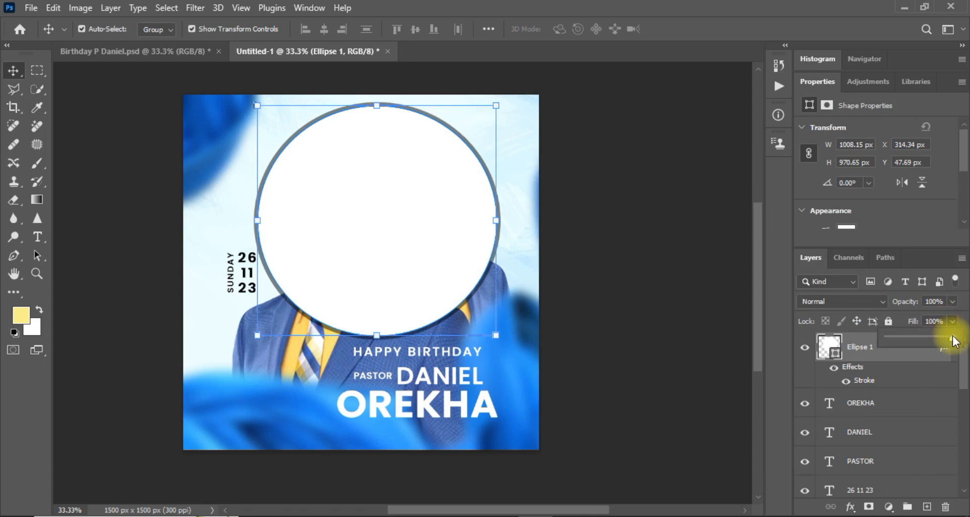
pyautogui.moveTo(953, 337); pyautogui.dragTo(852, 345)
pyautogui.click(640, 274)
pyautogui.click(640, 273)
# Lock the blue background photo layer with Lock All and reselect the circle layer.
pyautogui.moveTo(495, 234); pyautogui.dragTo(494, 187)
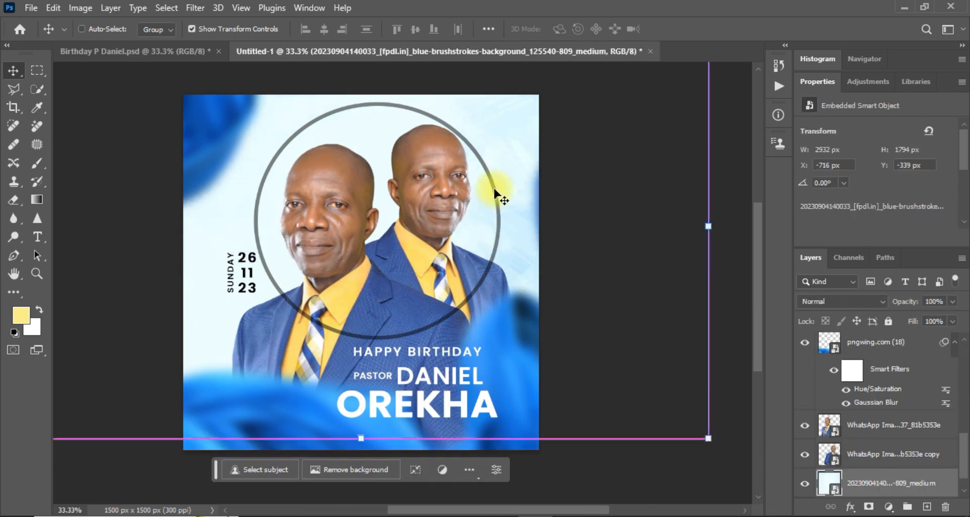
pyautogui.hotkey('ctrl', 'z')
pyautogui.click(735, 329)
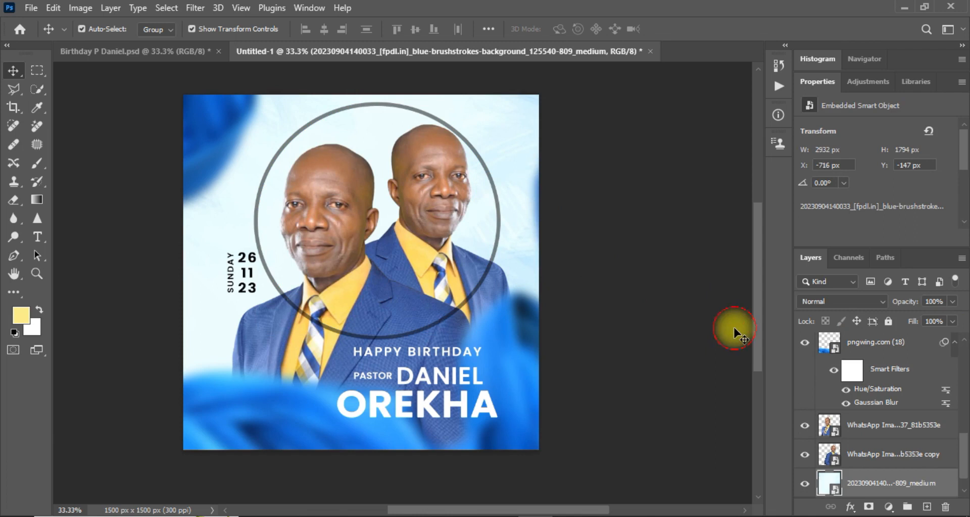
pyautogui.click(888, 321)
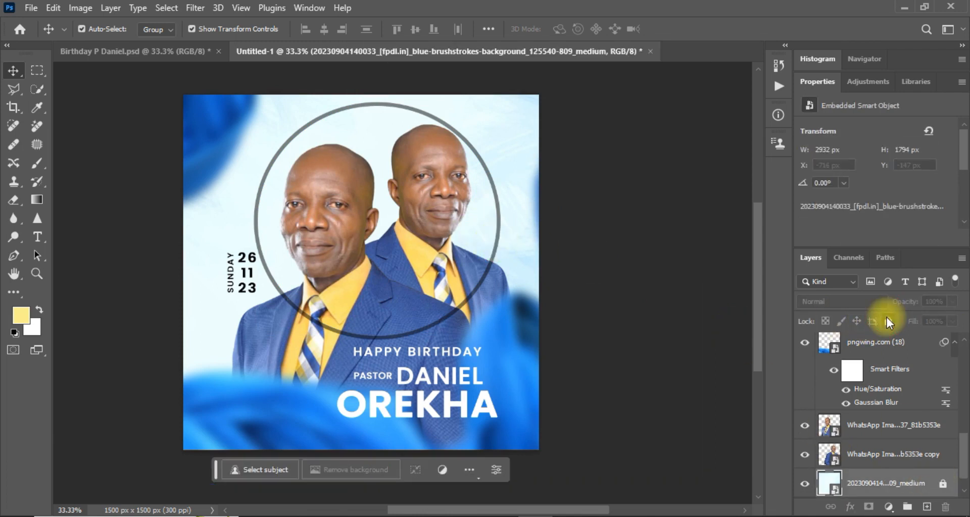
pyautogui.click(485, 170)
pyautogui.click(485, 169)
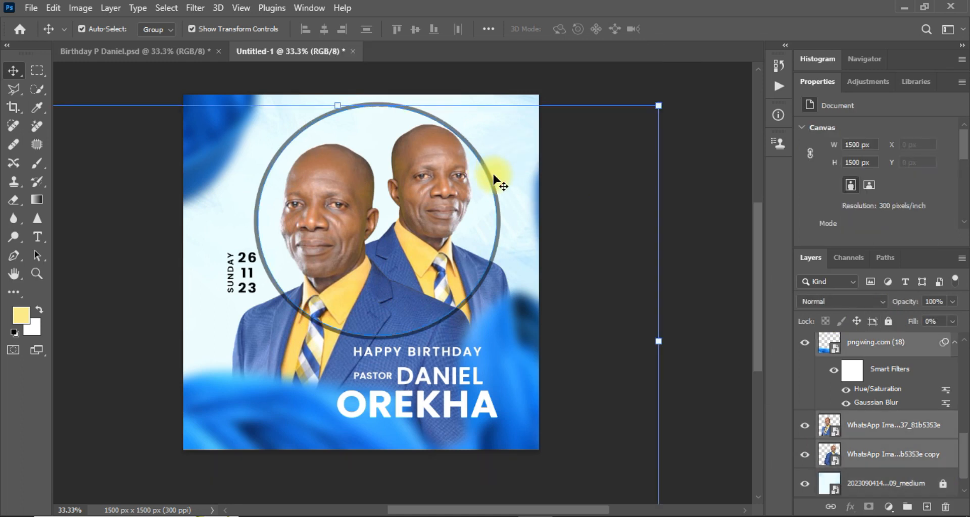
pyautogui.click(729, 256)
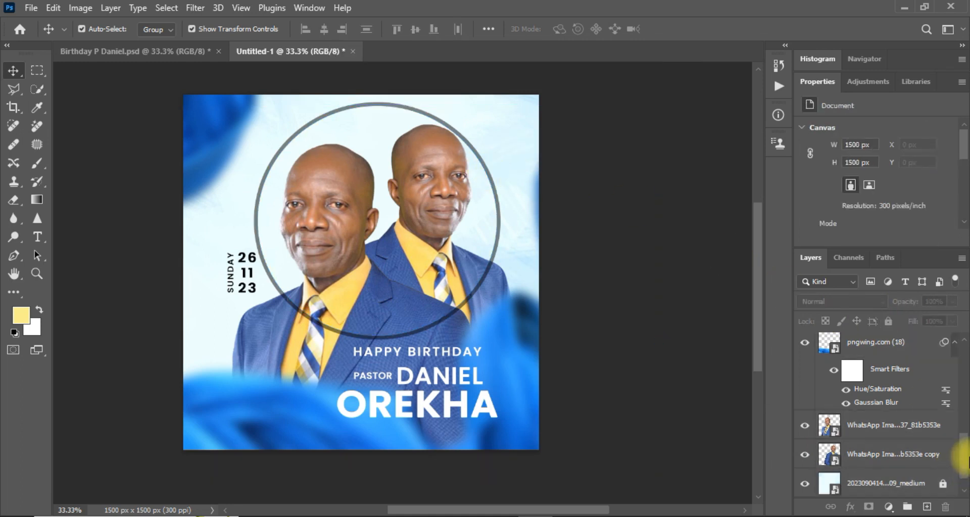
pyautogui.scroll(5, 944, 426)
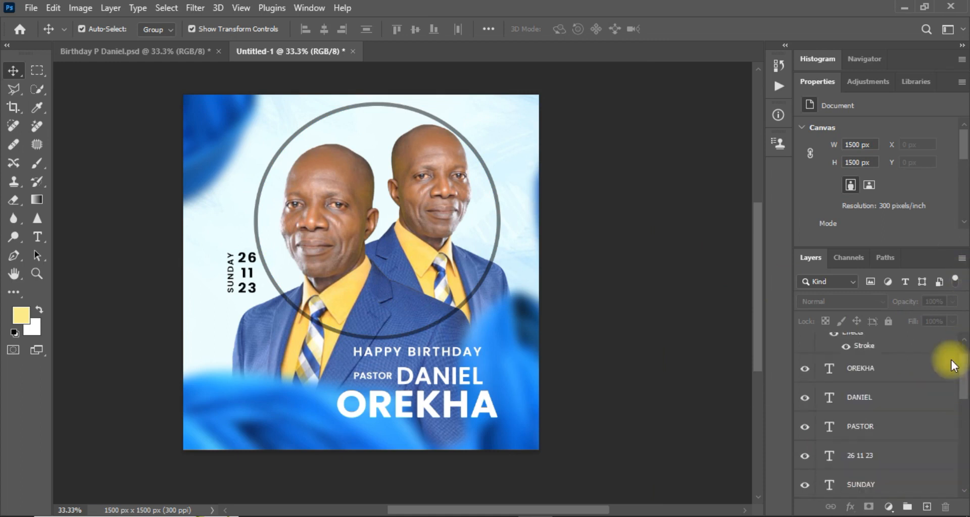
pyautogui.click(900, 357)
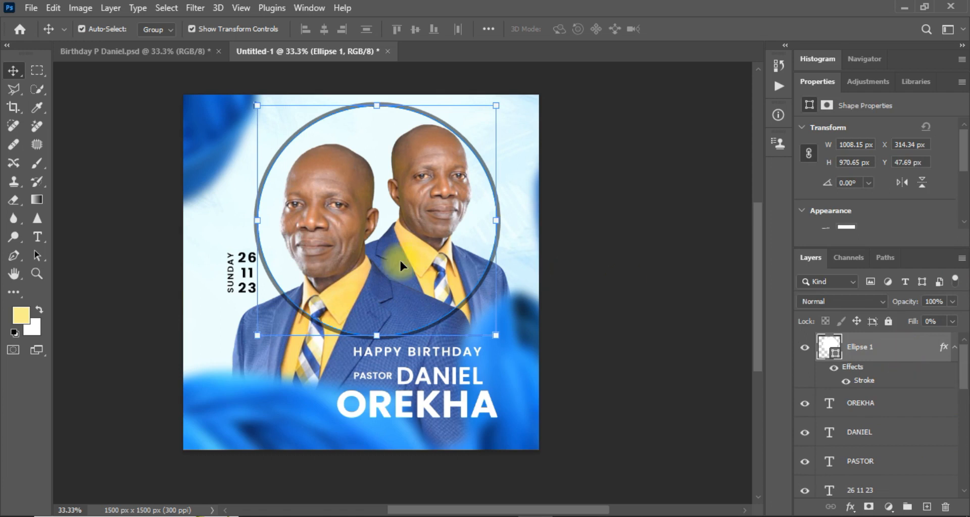
pyautogui.click(39, 237)
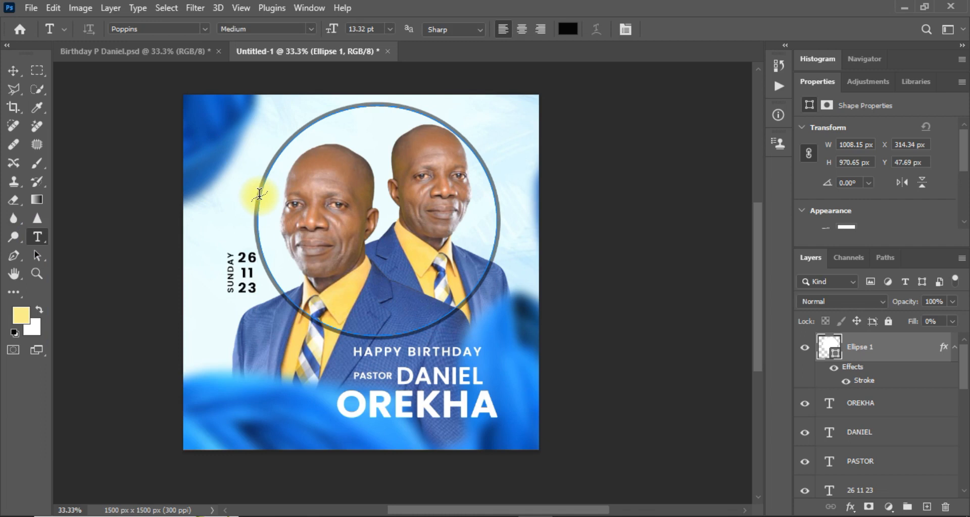
pyautogui.hotkey('ctrl', '=')
pyautogui.hotkey('ctrl', '=')
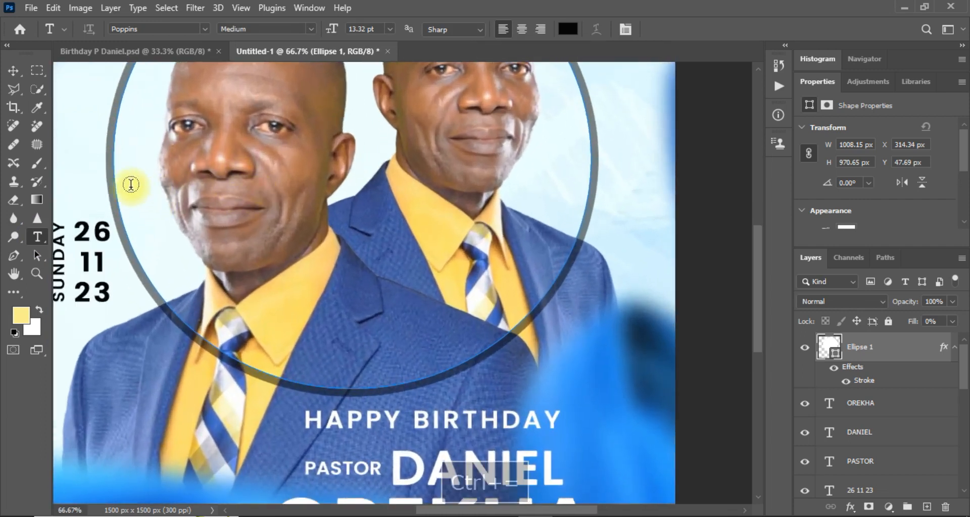
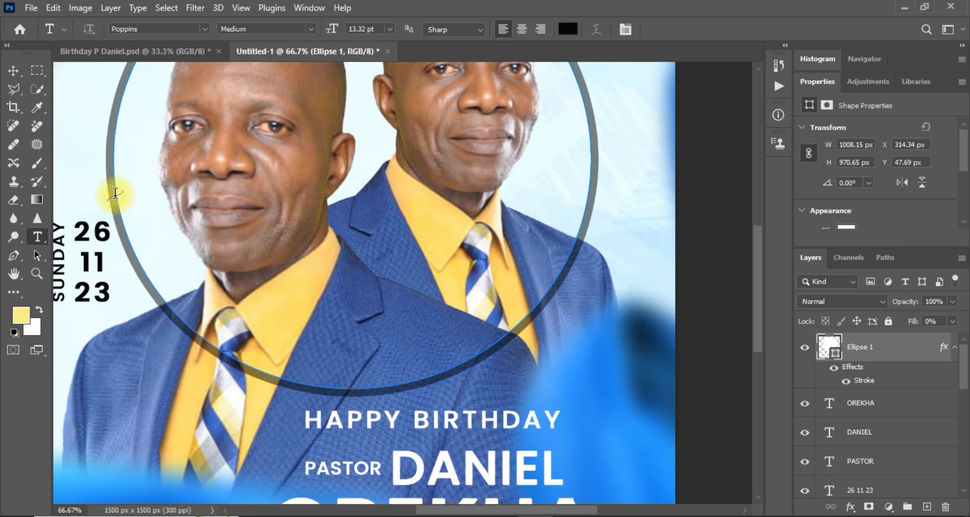
# Start text on the circle path at 11.43 pt and begin typing 'HAPPY BI' over the placeholder.
pyautogui.click(115, 192)
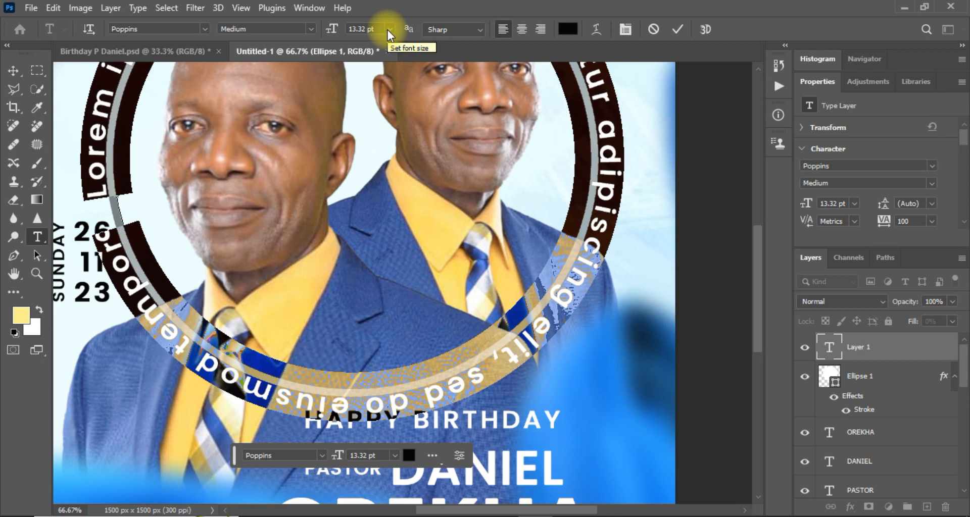
pyautogui.click(389, 30)
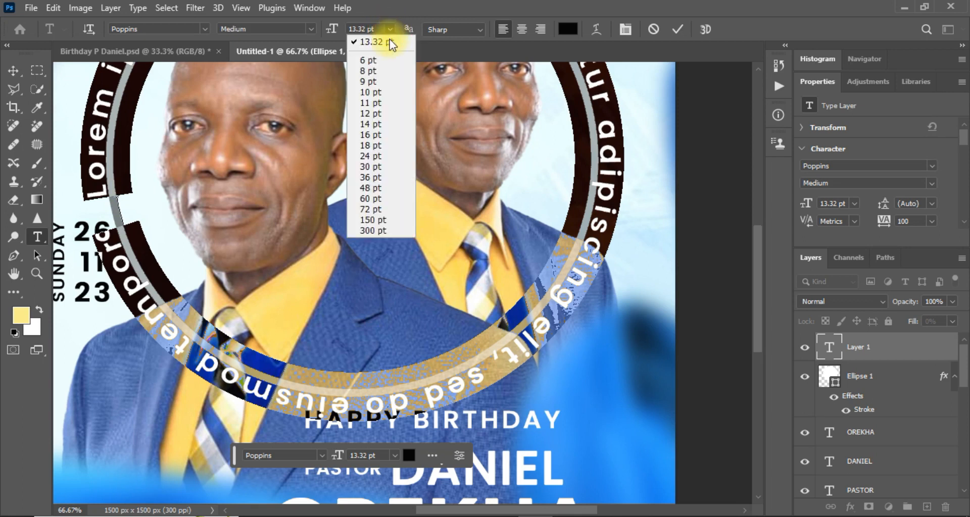
pyautogui.click(369, 102)
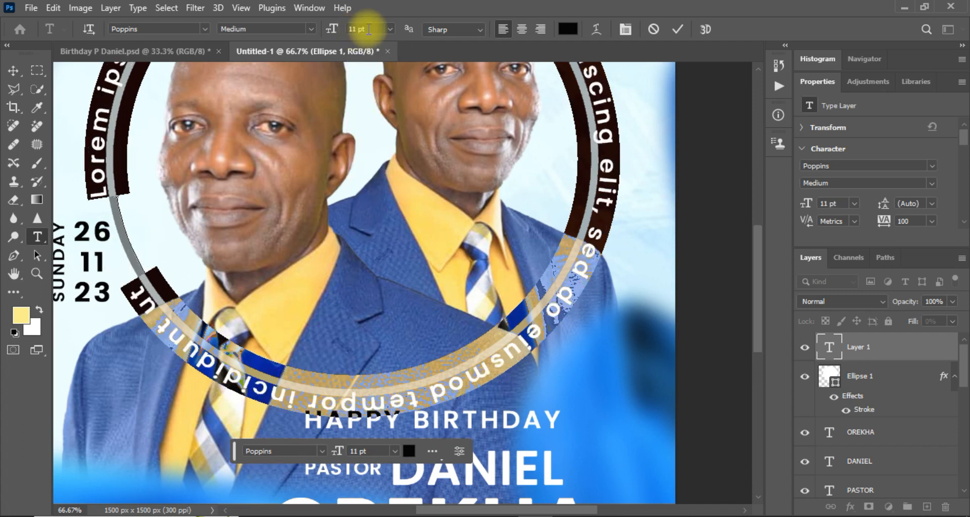
pyautogui.click(336, 30)
pyautogui.write('11.45')
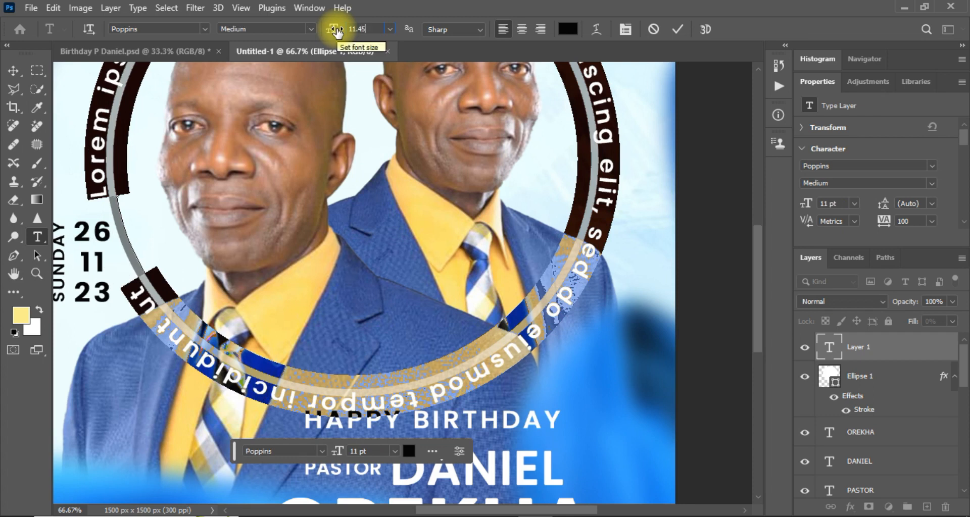
pyautogui.press('Return')
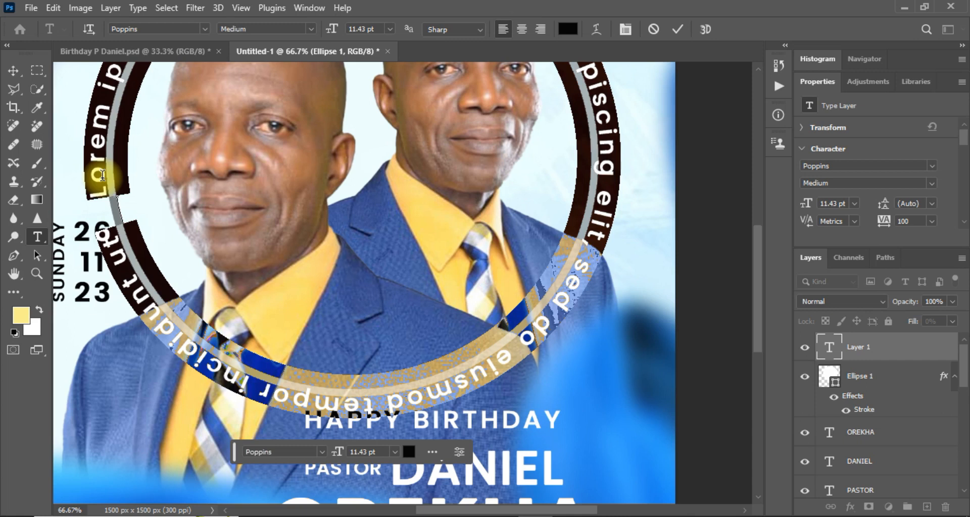
pyautogui.write('HAPPY ')
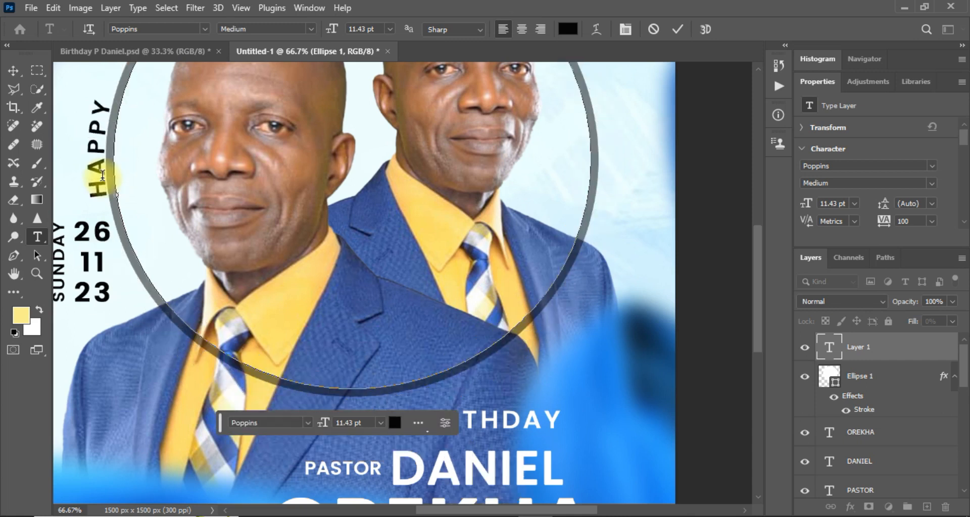
pyautogui.write('BI')
# Continue typing 'HAPPY BIRTHDAY' repeatedly with slash separators all around the circle.
pyautogui.hotkey('ctrl', '-')
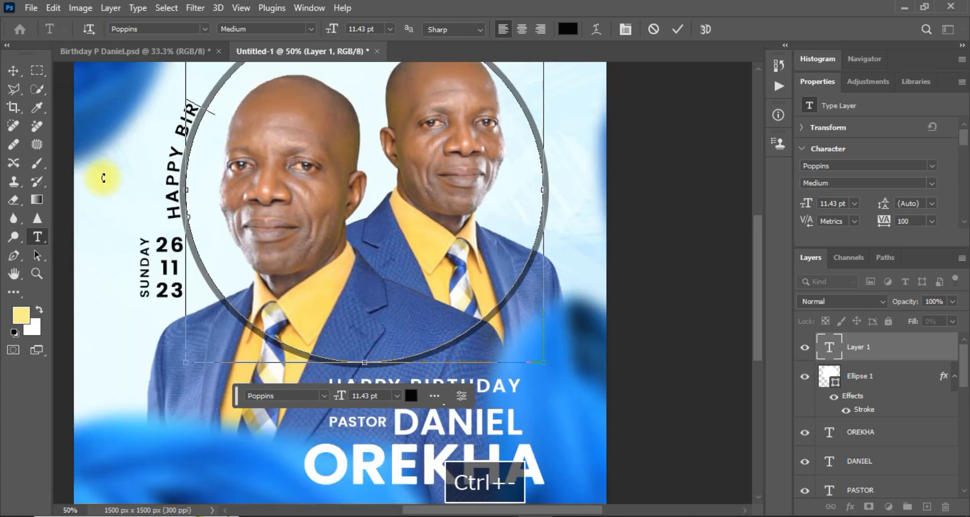
pyautogui.moveTo(759, 319); pyautogui.dragTo(761, 286)
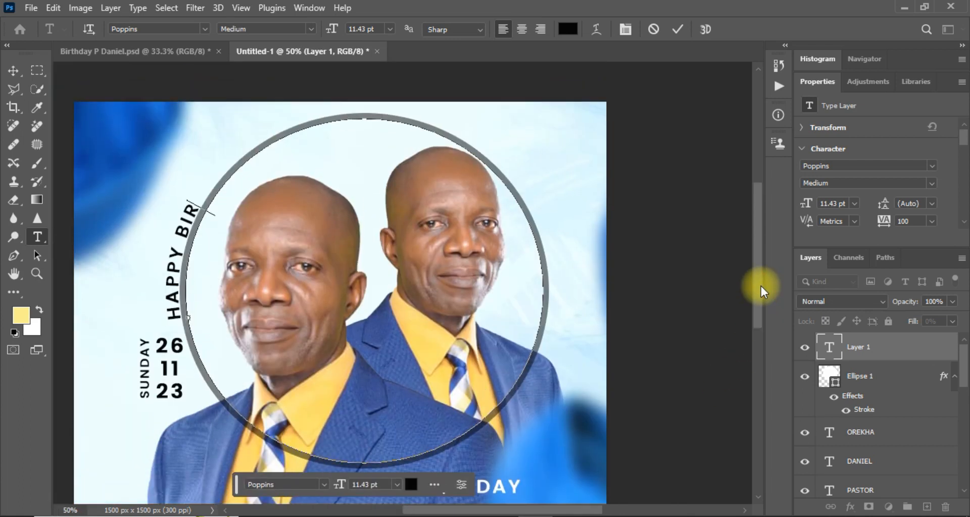
pyautogui.write('RTHDAY ')
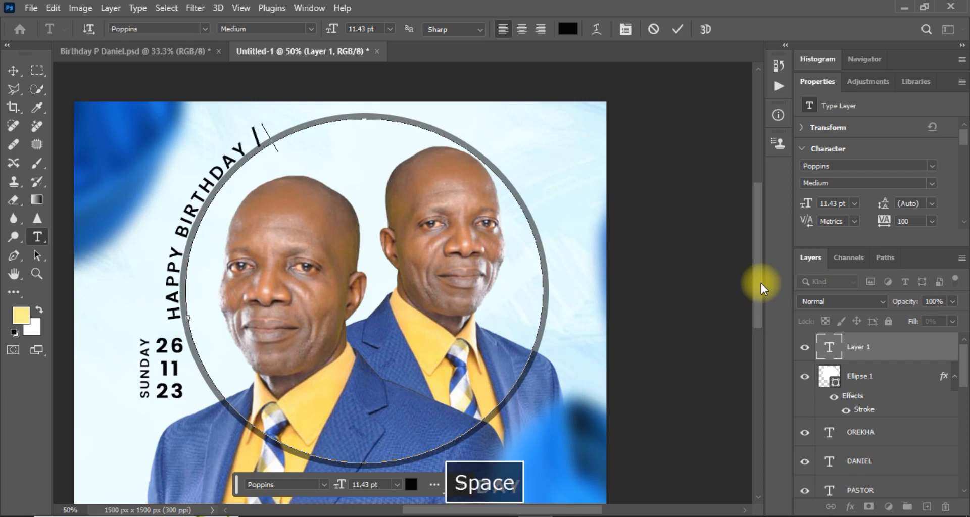
pyautogui.write(' HAPPY')
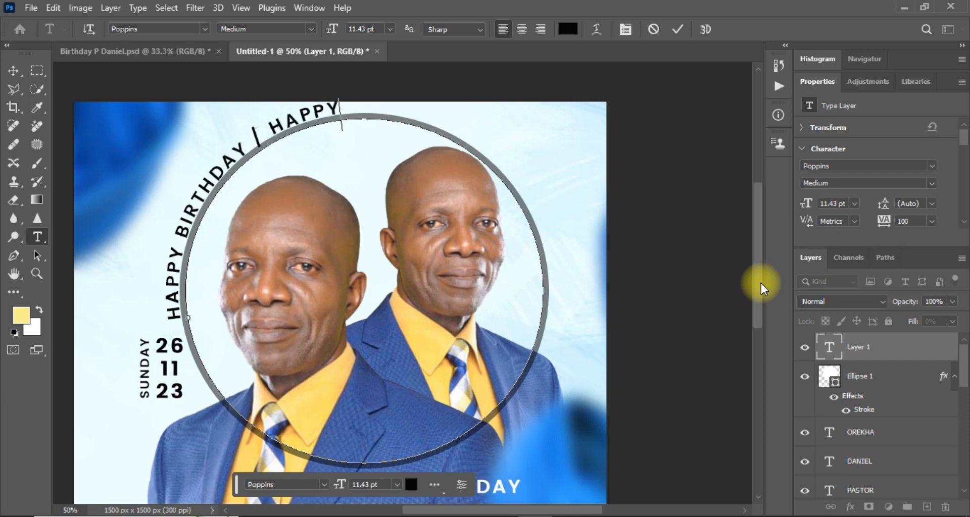
pyautogui.write(' BIRTHDAY |')
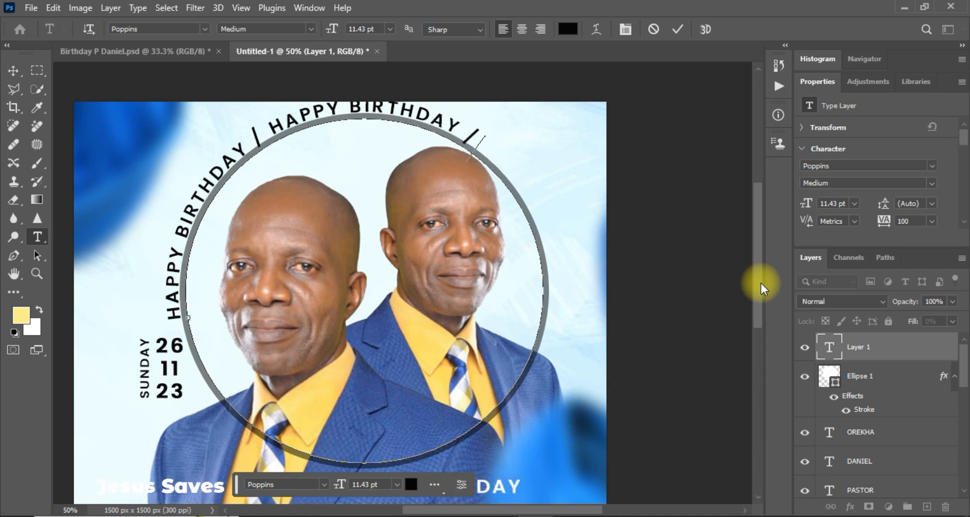
pyautogui.write(' HAPPY ')
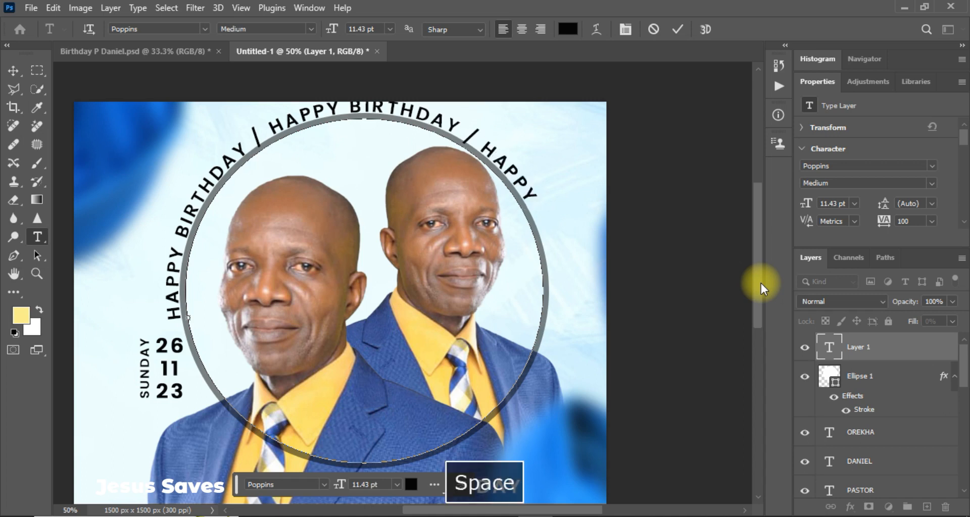
pyautogui.write('BIRTHDA')
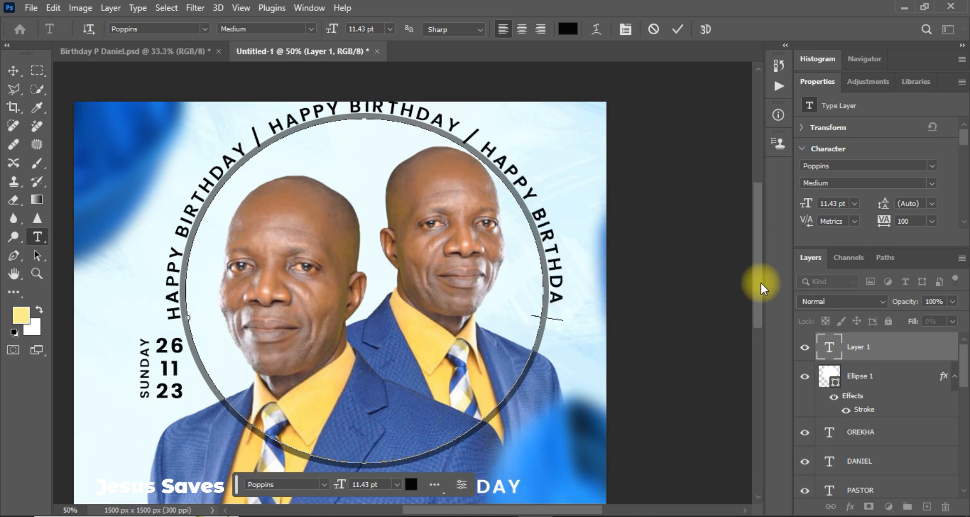
pyautogui.write('Y HAPP')
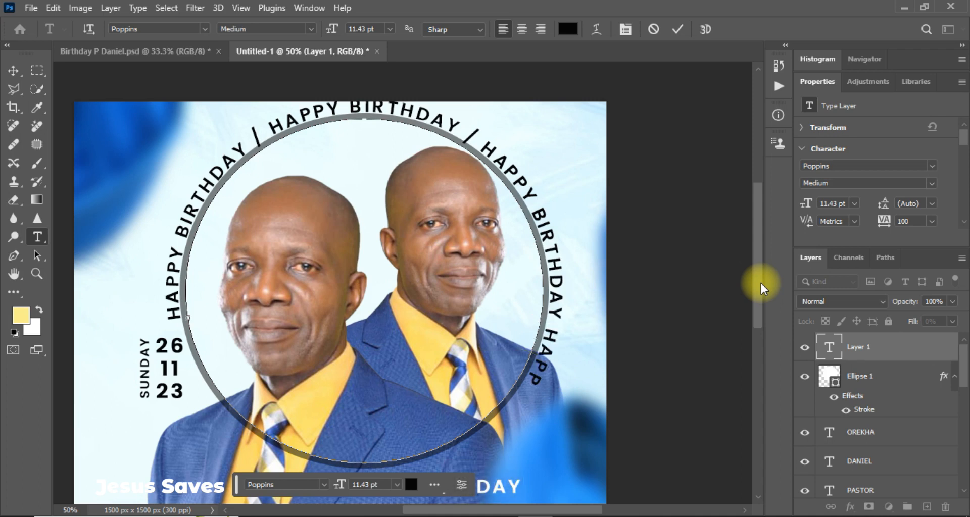
pyautogui.write('Y BIRTHDAY')
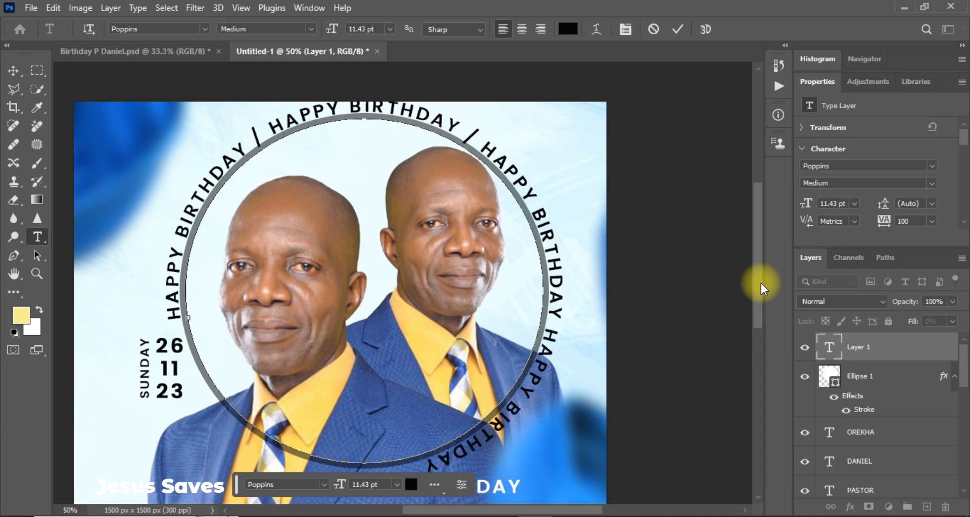
pyautogui.write(' / ')
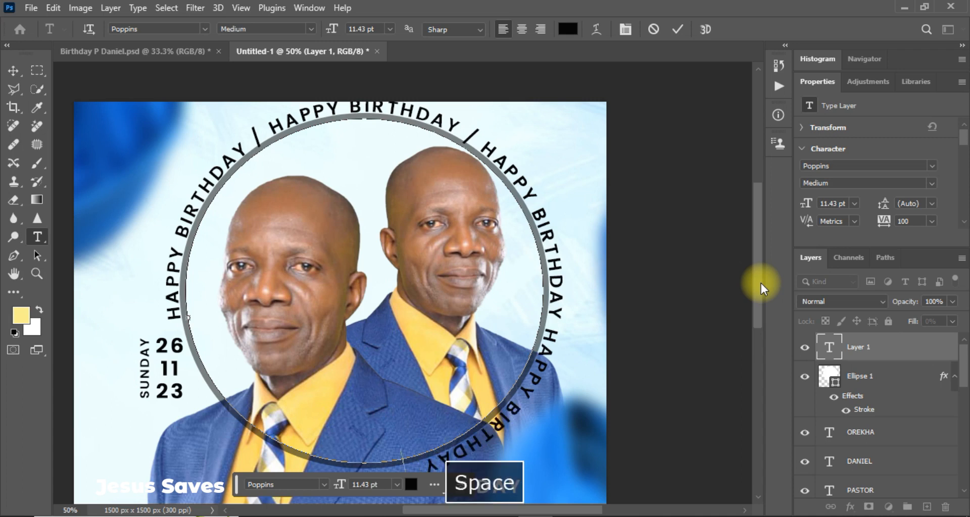
pyautogui.write('HAPPY ')
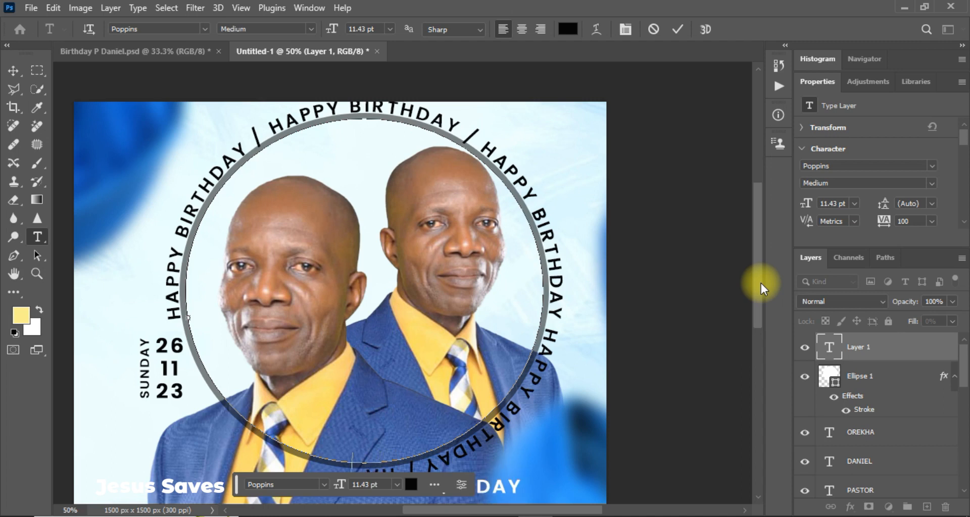
pyautogui.write('BIRTHDAY')
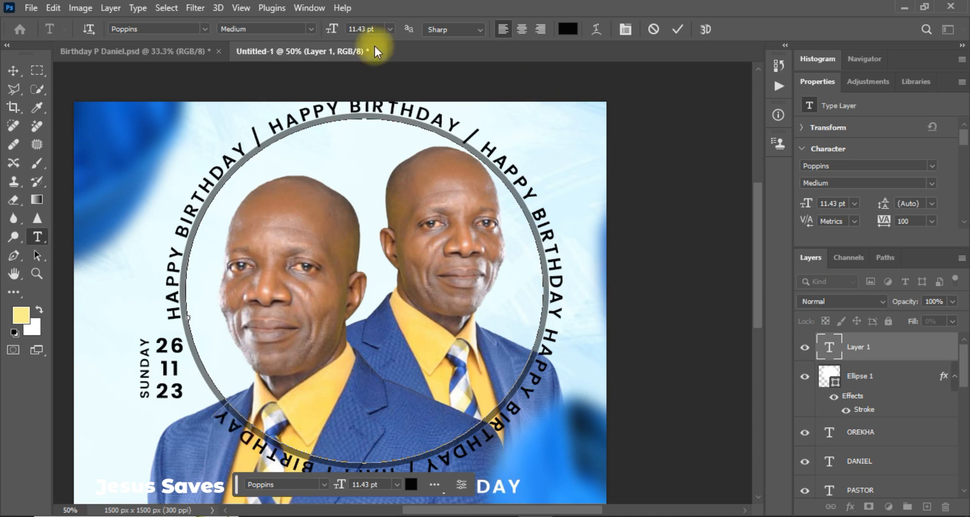
# Commit the curved text and delete the Ellipse 1 outline layer, turning off future delete prompts.
pyautogui.click(13, 72)
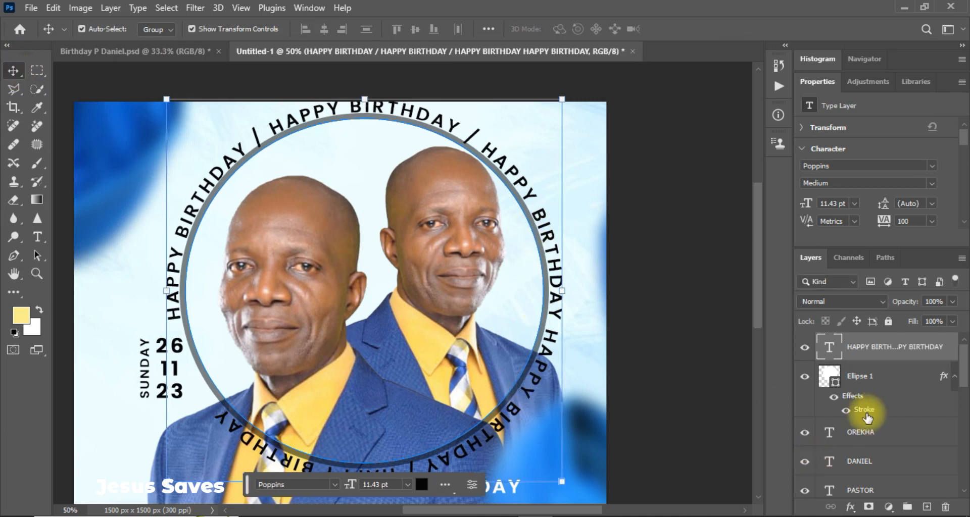
pyautogui.click(882, 387)
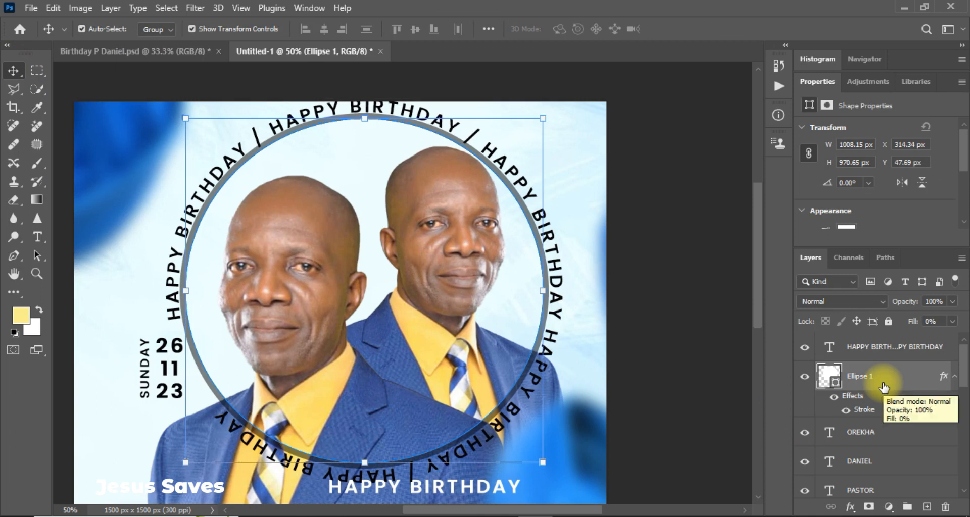
pyautogui.click(944, 506)
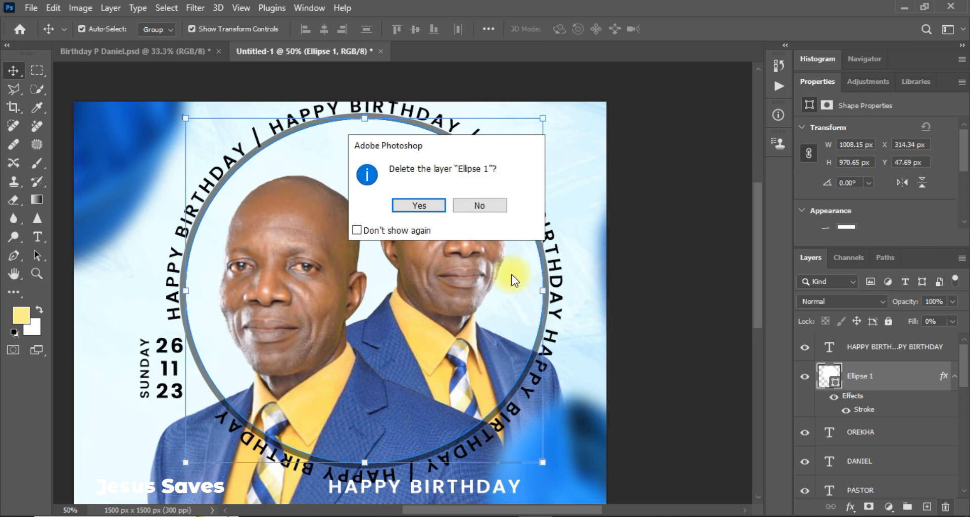
pyautogui.click(378, 233)
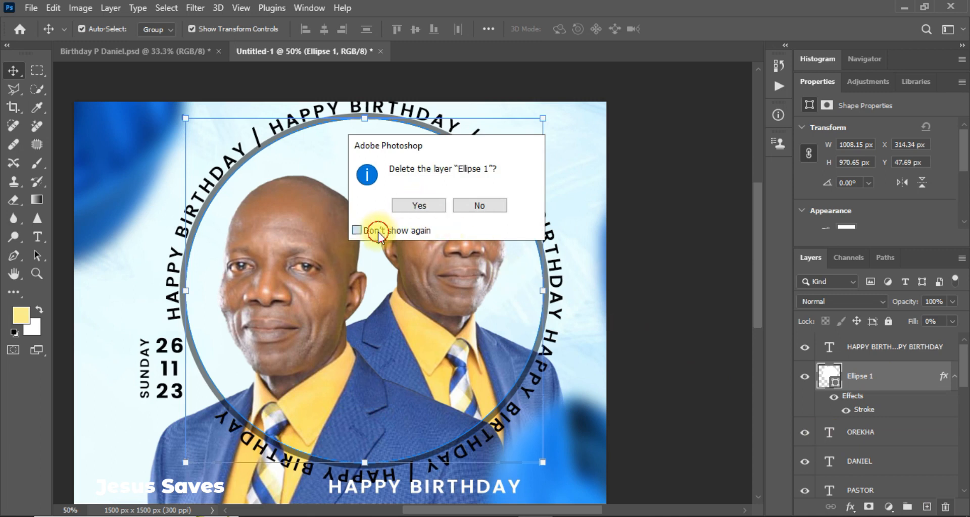
pyautogui.click(418, 206)
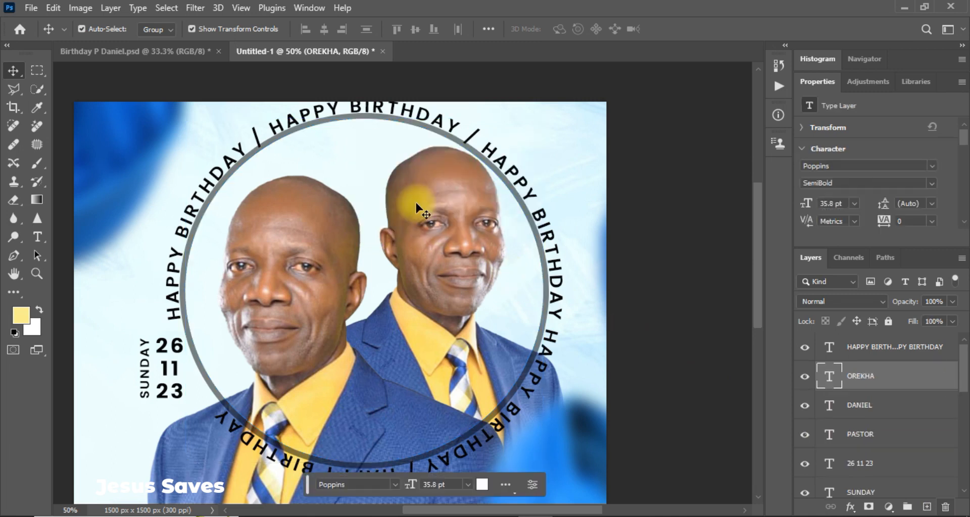
# Rotate the HAPPY BIRTHDAY ring about 40° counter-clockwise and nudge it up slightly.
pyautogui.click(528, 386)
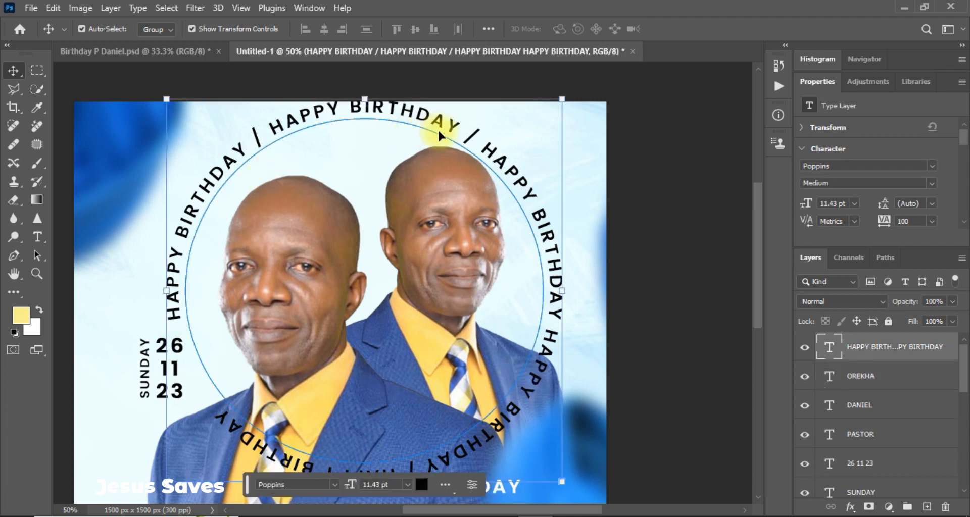
pyautogui.moveTo(449, 127); pyautogui.dragTo(453, 136)
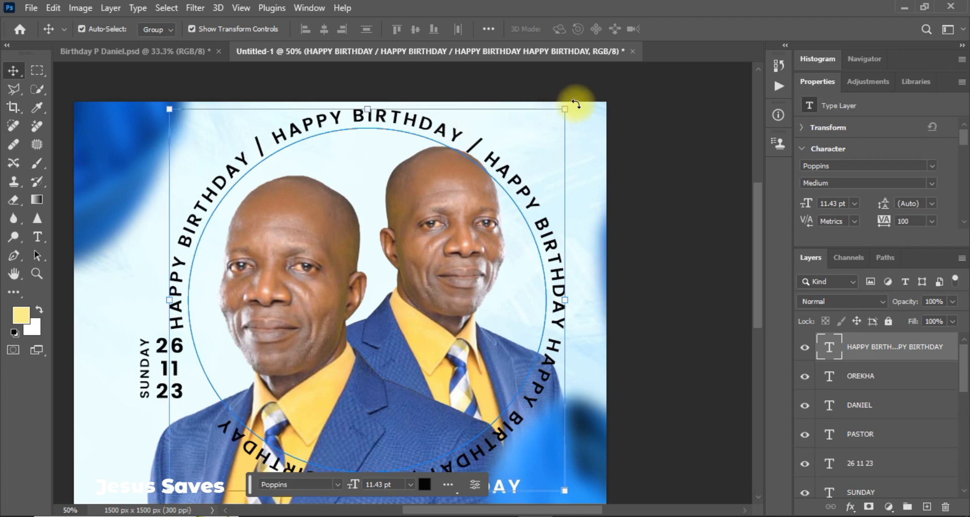
pyautogui.moveTo(576, 104); pyautogui.dragTo(521, 82)
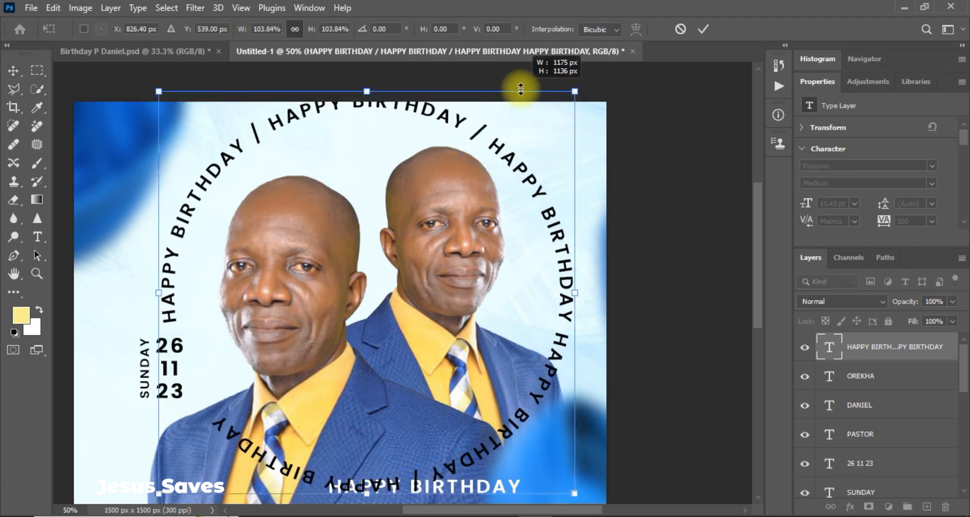
pyautogui.hotkey('ctrl', 'z')
pyautogui.hotkey('ctrl', 'z')
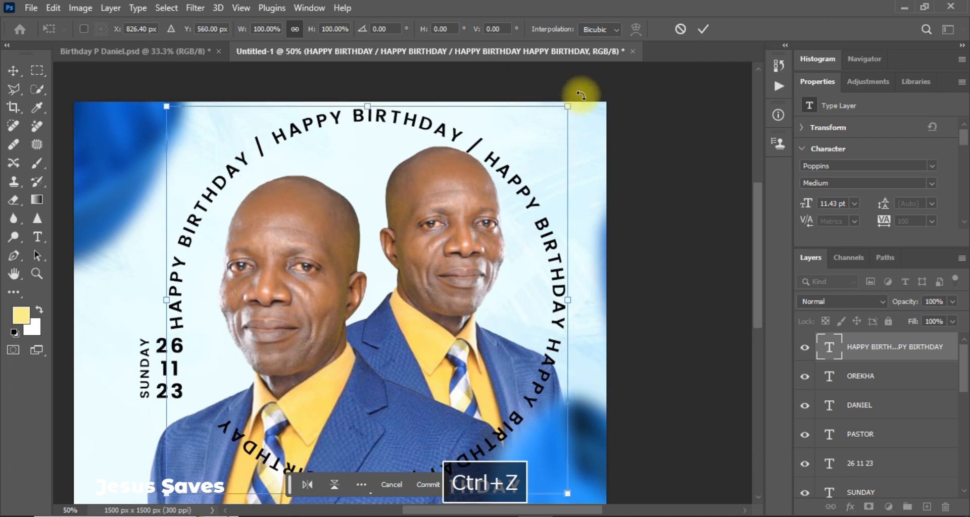
pyautogui.moveTo(579, 91); pyautogui.dragTo(388, 94)
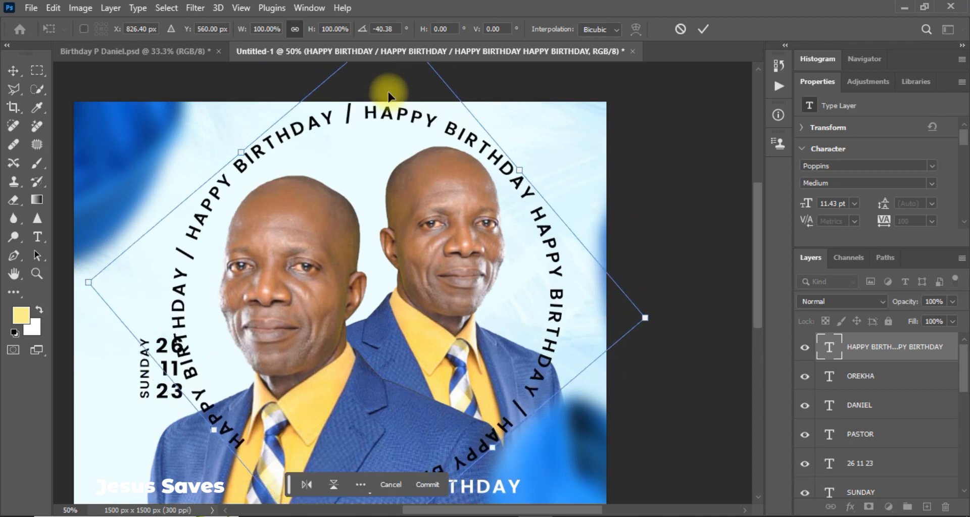
pyautogui.press('Return')
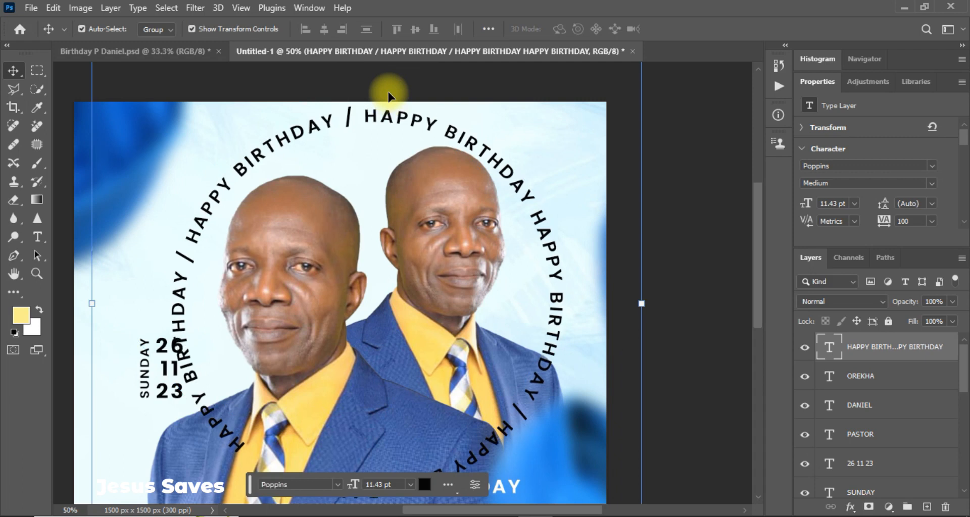
pyautogui.press('Up')
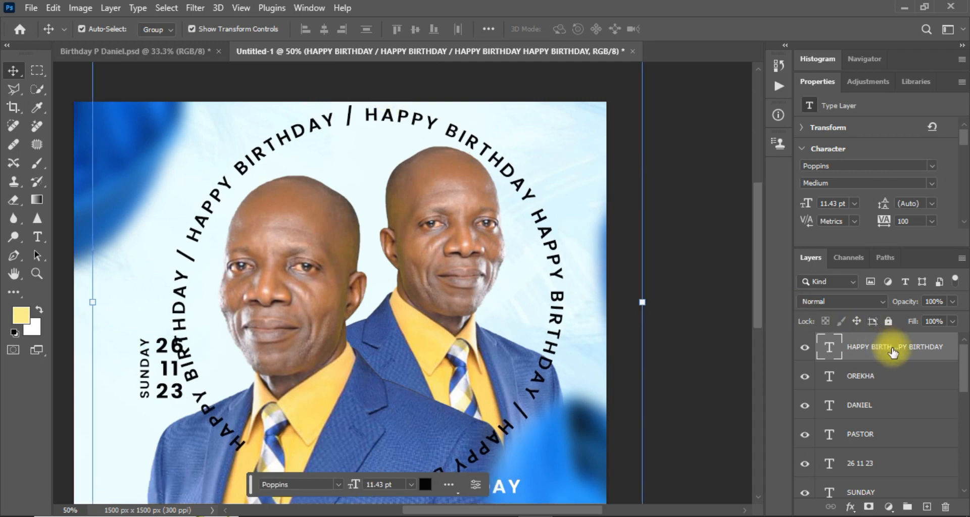
# Move the HAPPY BIRTHDAY text layer below a portrait layer so the ring passes behind the figures.
pyautogui.moveTo(893, 352); pyautogui.dragTo(870, 420)
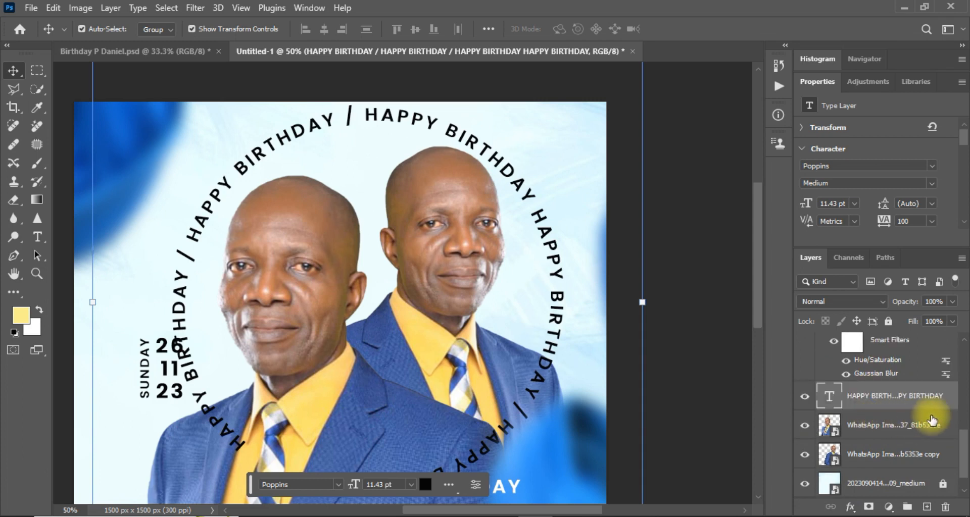
pyautogui.moveTo(964, 451); pyautogui.dragTo(964, 462)
pyautogui.moveTo(889, 389); pyautogui.dragTo(867, 451)
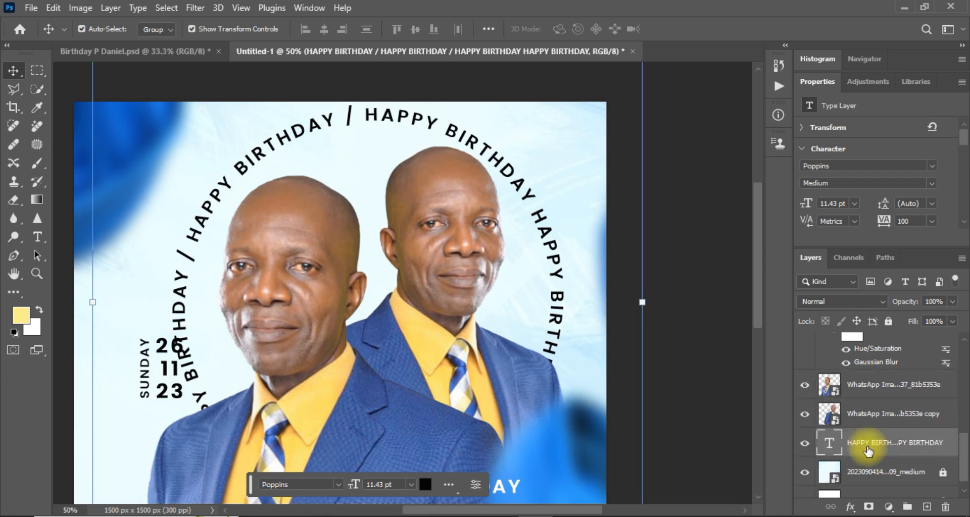
pyautogui.click(732, 402)
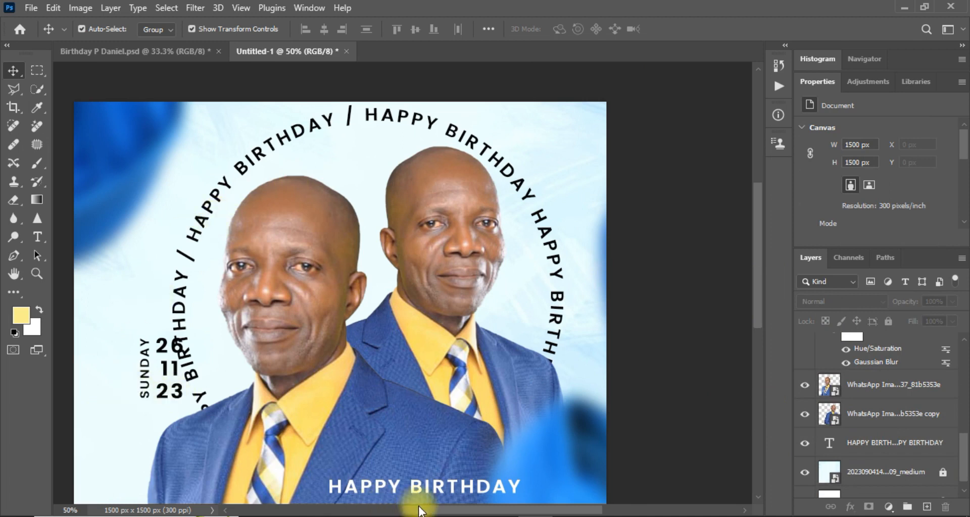
# Shift the SUNDAY and 26 11 23 date layers two nudges to the left.
pyautogui.moveTo(417, 509); pyautogui.dragTo(379, 508)
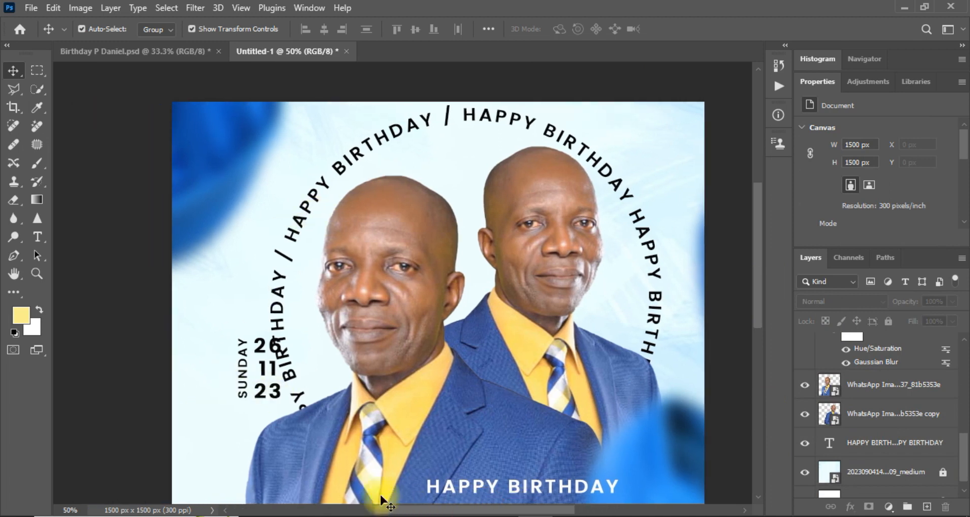
pyautogui.click(248, 376)
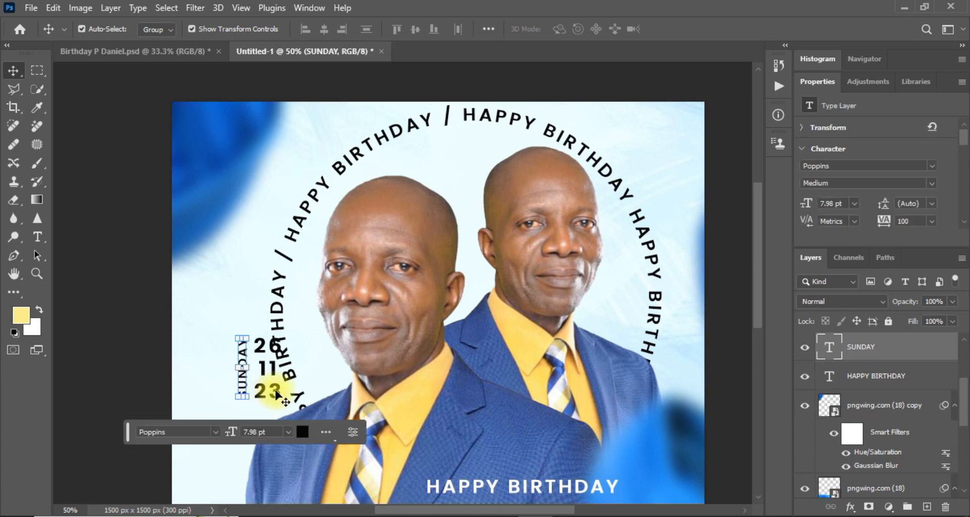
pyautogui.click(276, 394)
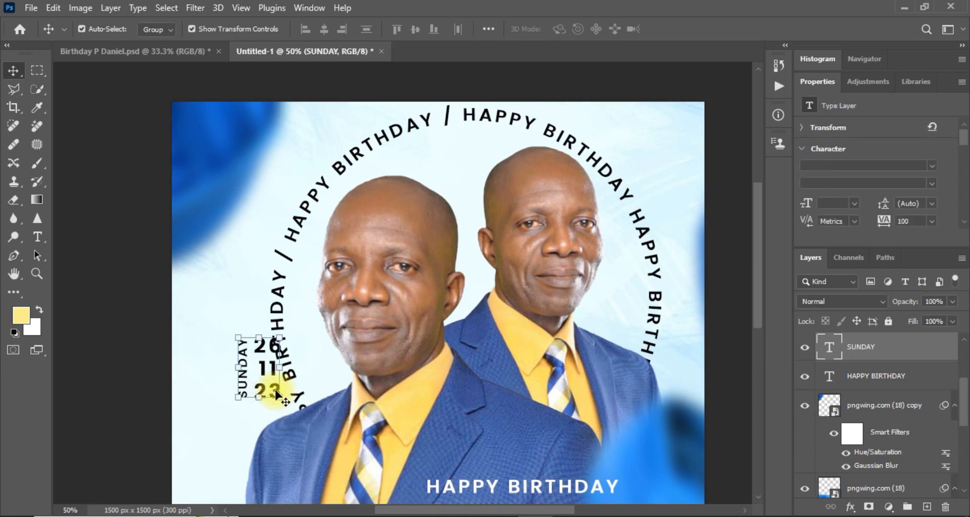
pyautogui.hotkey('shift', 'Left')
pyautogui.hotkey('shift', 'Left')
pyautogui.hotkey('shift', 'Left')
pyautogui.hotkey('shift', 'Left')
pyautogui.hotkey('shift', 'Left')
pyautogui.hotkey('shift', 'Left')
pyautogui.hotkey('shift', 'Left')
pyautogui.hotkey('shift', 'Left')
pyautogui.hotkey('shift', 'Left')
pyautogui.hotkey('shift', 'Left')
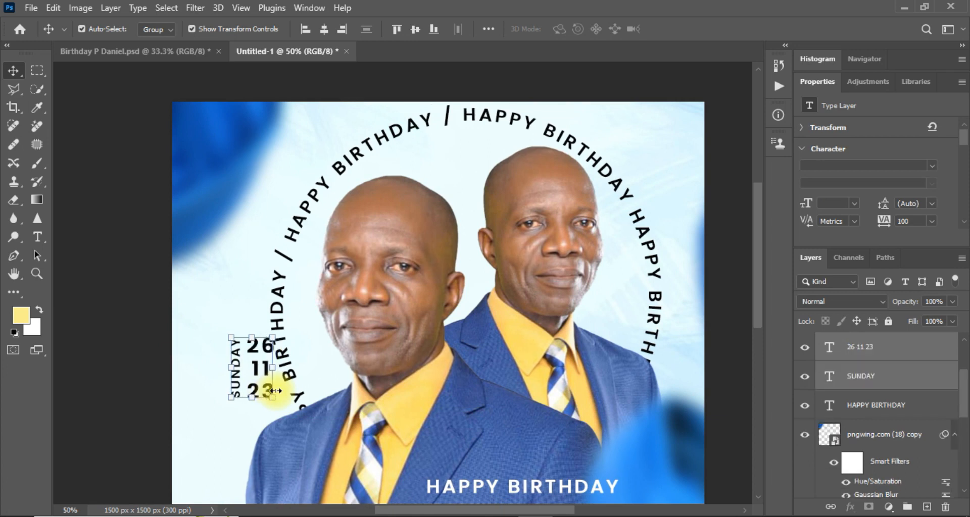
pyautogui.hotkey('shift', 'Left')
pyautogui.hotkey('shift', 'Left')
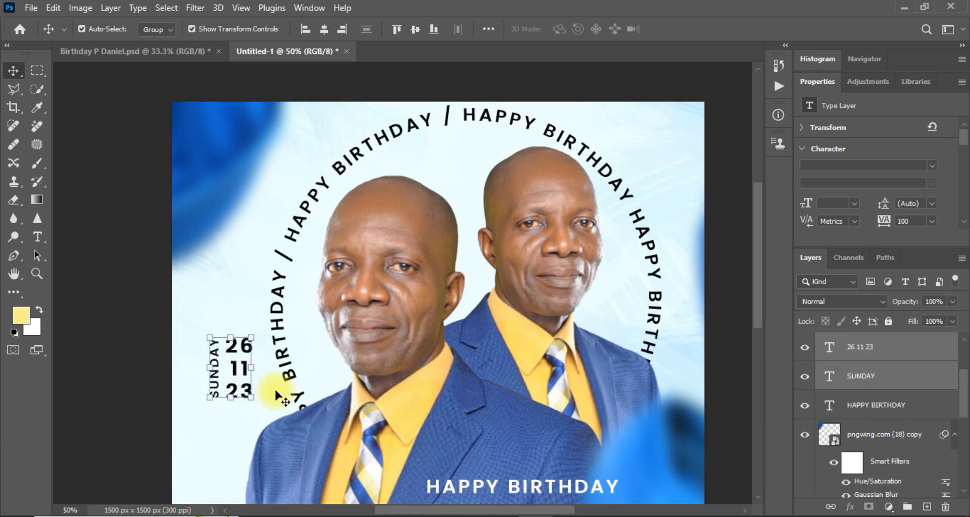
pyautogui.click(130, 372)
# Reposition the blurred blue shape at the bottom, undoing a stray move of the surname text.
pyautogui.hotkey('ctrl', '-')
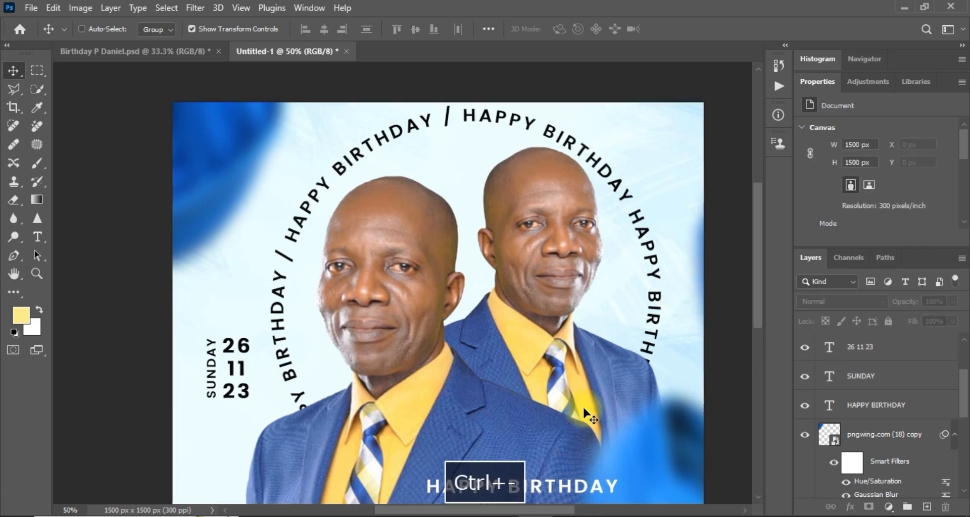
pyautogui.hotkey('ctrl', '-')
pyautogui.moveTo(757, 324); pyautogui.dragTo(756, 338)
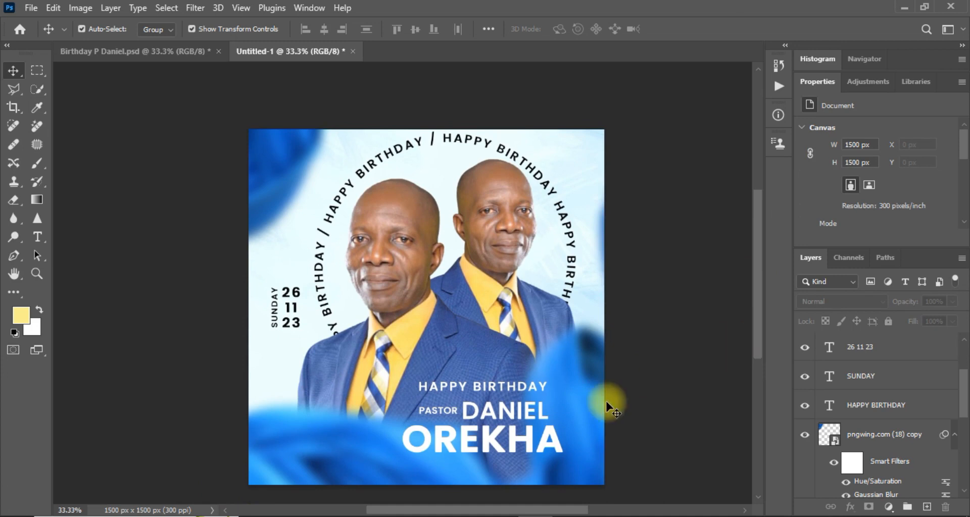
pyautogui.moveTo(599, 418); pyautogui.dragTo(604, 421)
pyautogui.moveTo(622, 421); pyautogui.dragTo(608, 422)
pyautogui.moveTo(567, 448); pyautogui.dragTo(555, 430)
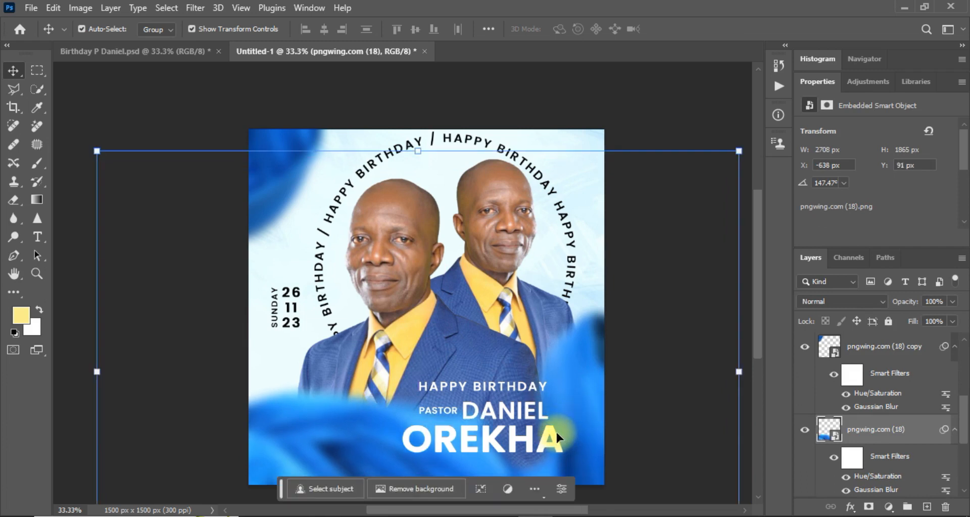
pyautogui.click(556, 439)
pyautogui.hotkey('ctrl', 'z')
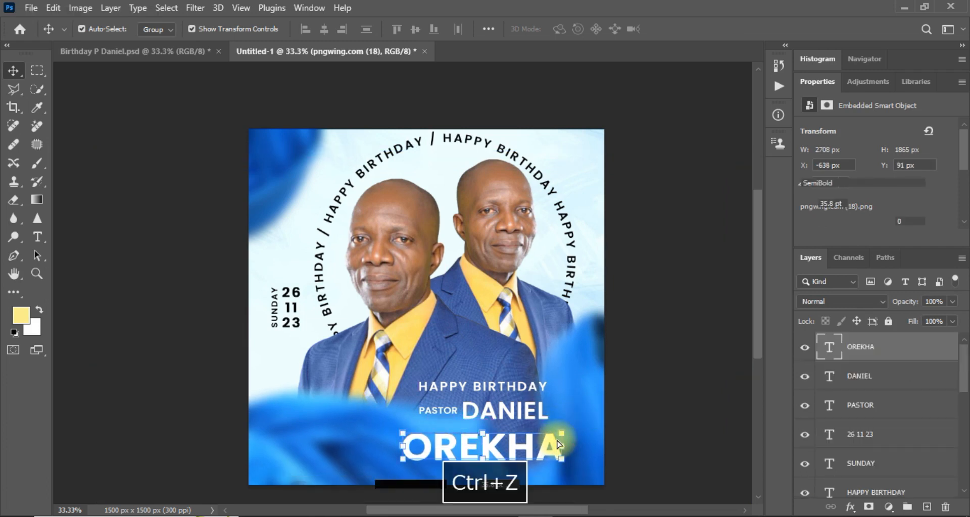
pyautogui.click(194, 396)
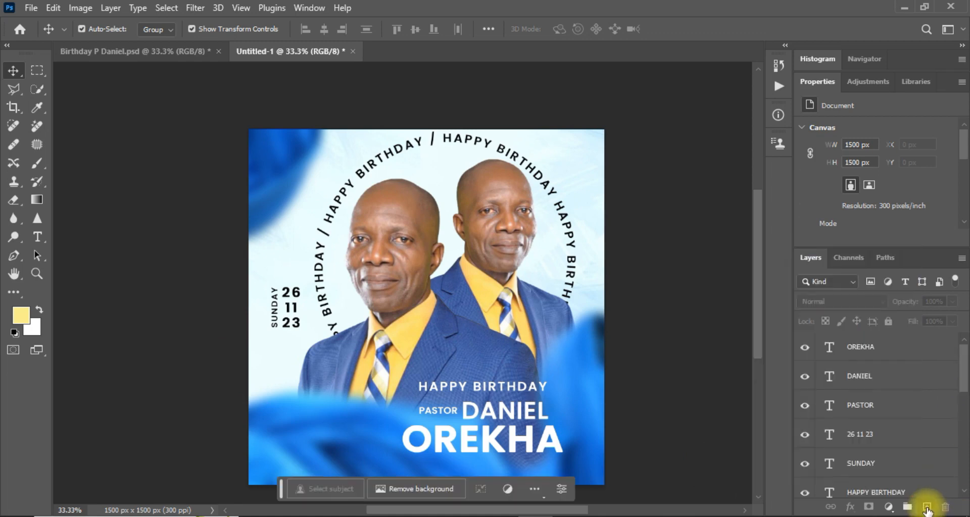
# Add a new layer and sample a deep blue from the flyer as the foreground colour.
pyautogui.click(927, 507)
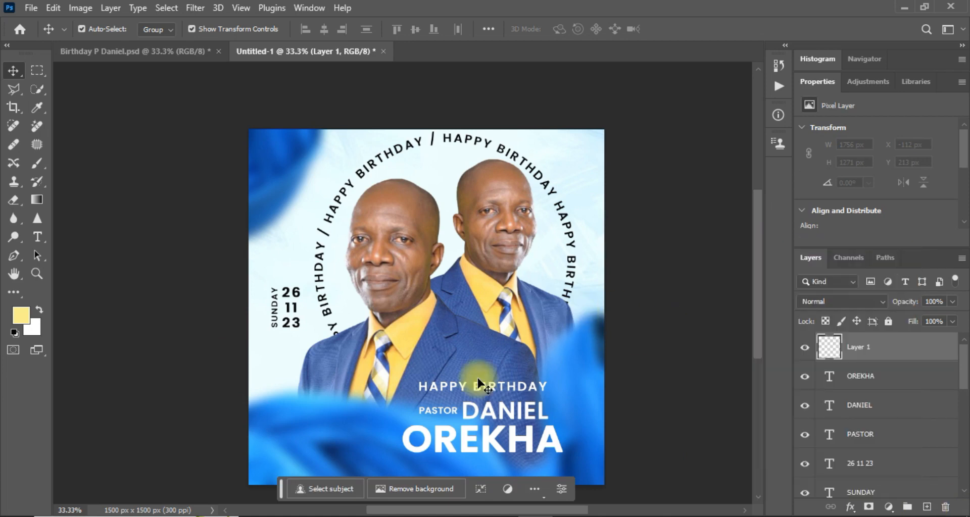
pyautogui.click(34, 162)
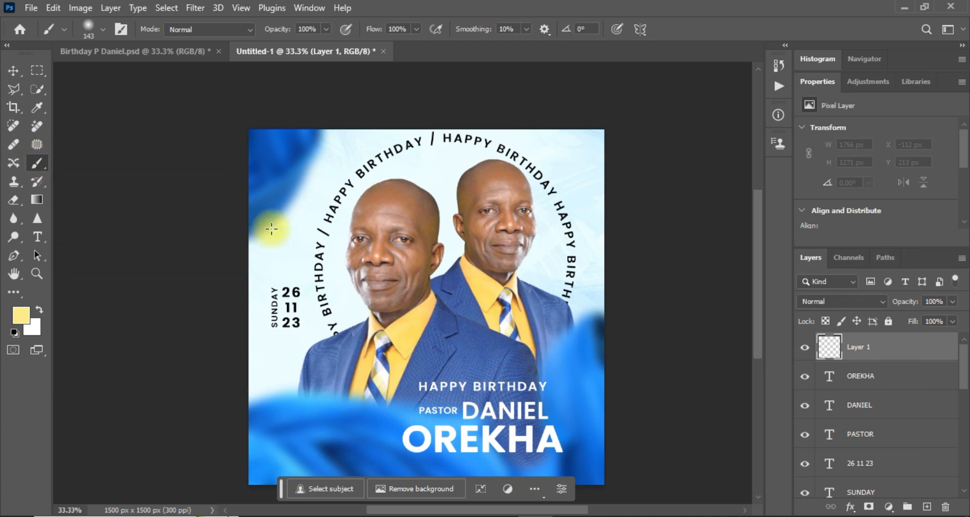
pyautogui.click(22, 318)
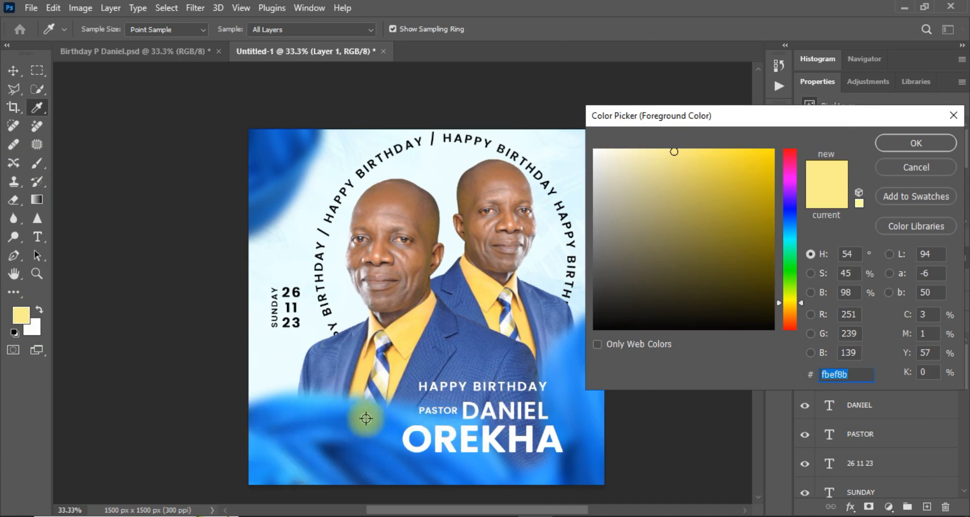
pyautogui.click(429, 422)
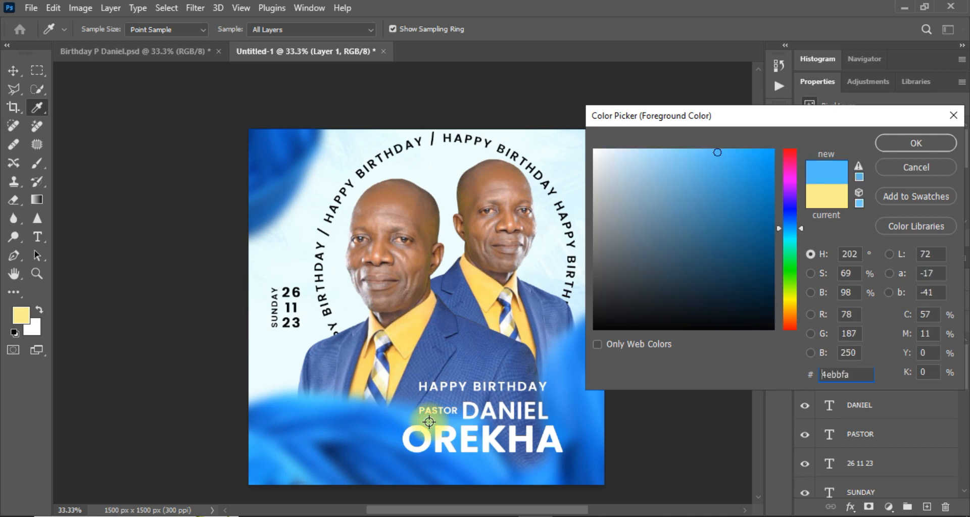
pyautogui.moveTo(429, 421); pyautogui.dragTo(403, 419)
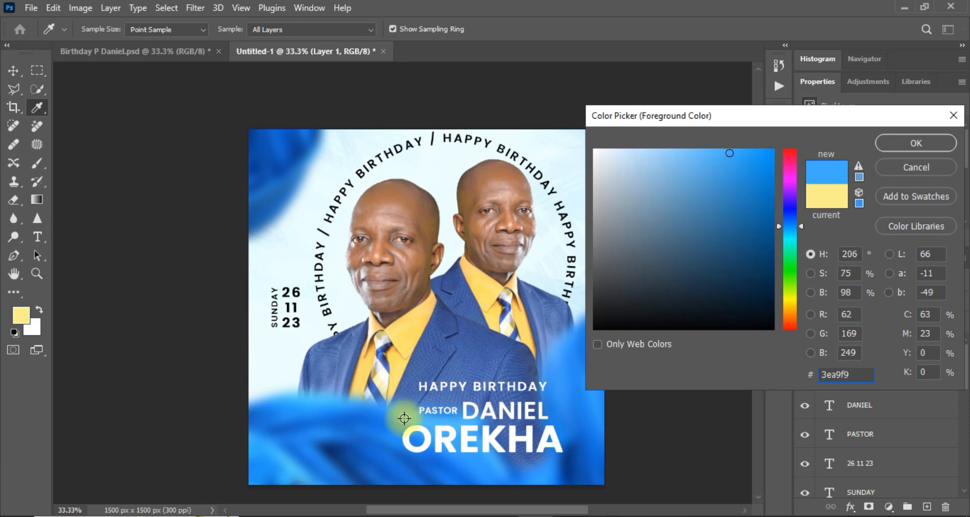
pyautogui.click(891, 142)
# Paint one dot between the two portraits with a 100 px Soft Round brush.
pyautogui.press('b')
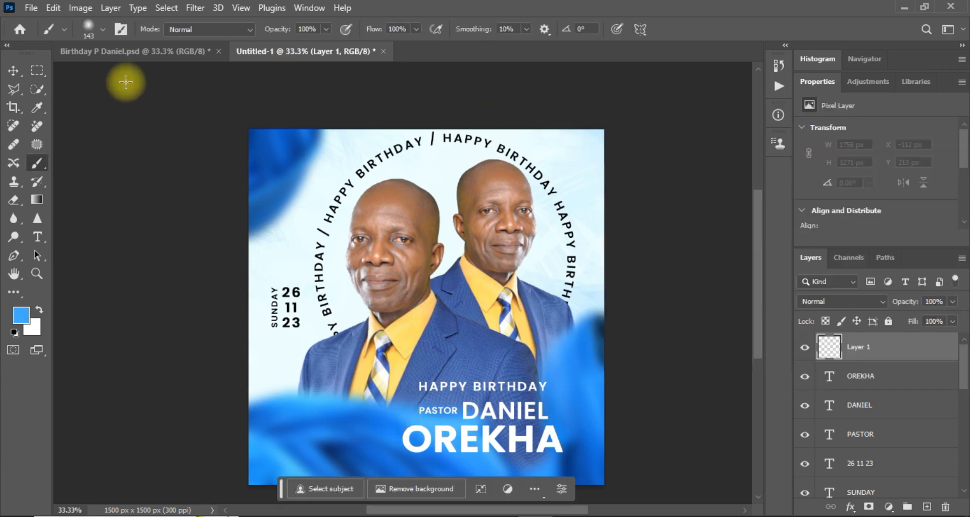
pyautogui.click(104, 29)
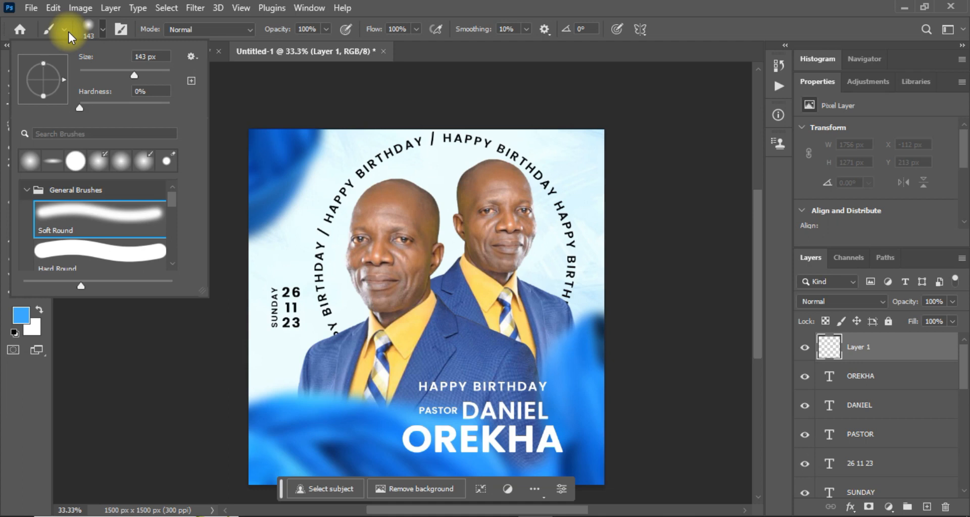
pyautogui.moveTo(134, 75); pyautogui.dragTo(125, 89)
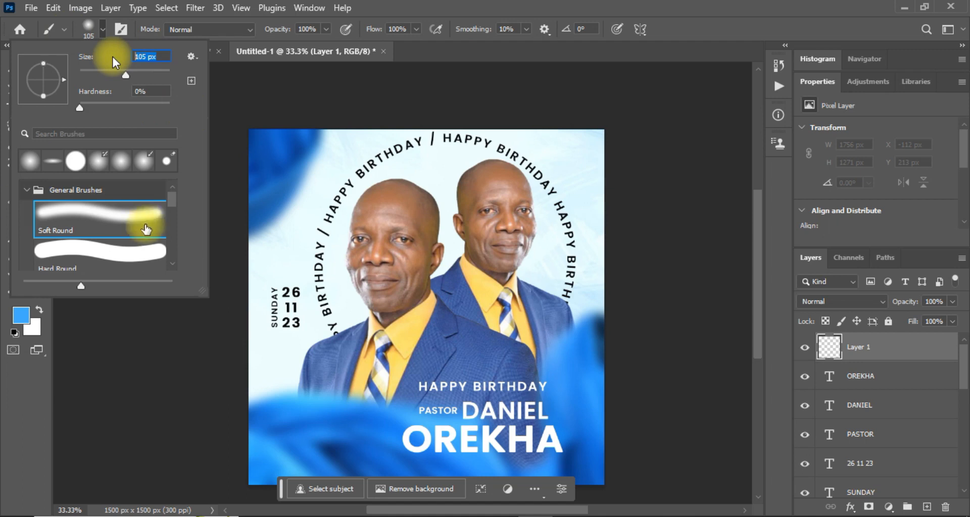
pyautogui.write('100')
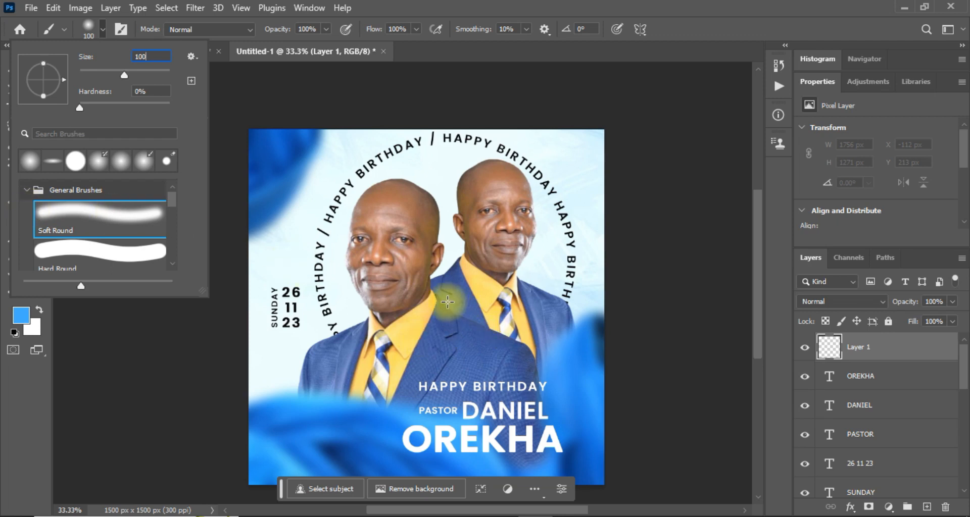
pyautogui.click(448, 302)
pyautogui.hotkey('ctrl', '=')
pyautogui.hotkey('ctrl', '=')
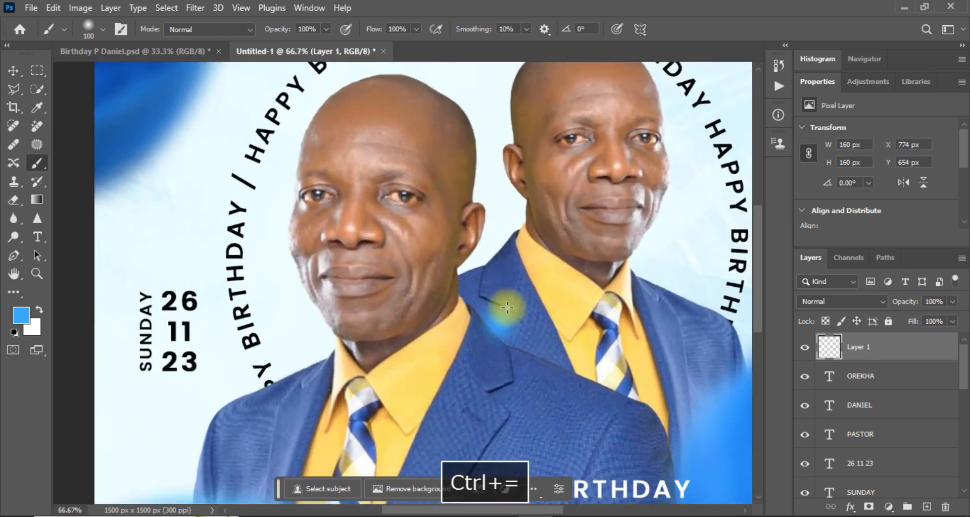
# Scale the blue dot to about 310% into a wide glow and shift it up-left.
pyautogui.click(14, 71)
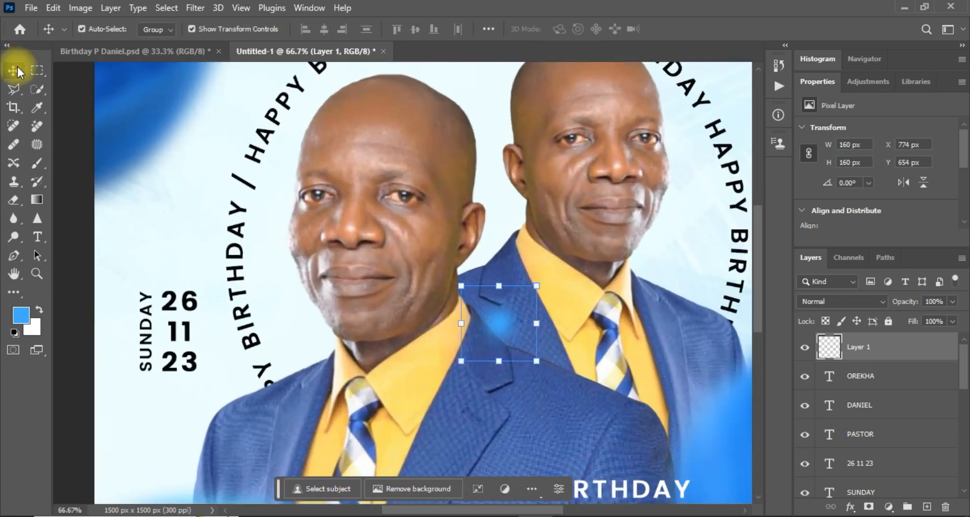
pyautogui.click(539, 284)
pyautogui.moveTo(539, 284); pyautogui.dragTo(604, 218)
pyautogui.moveTo(460, 363); pyautogui.dragTo(401, 420)
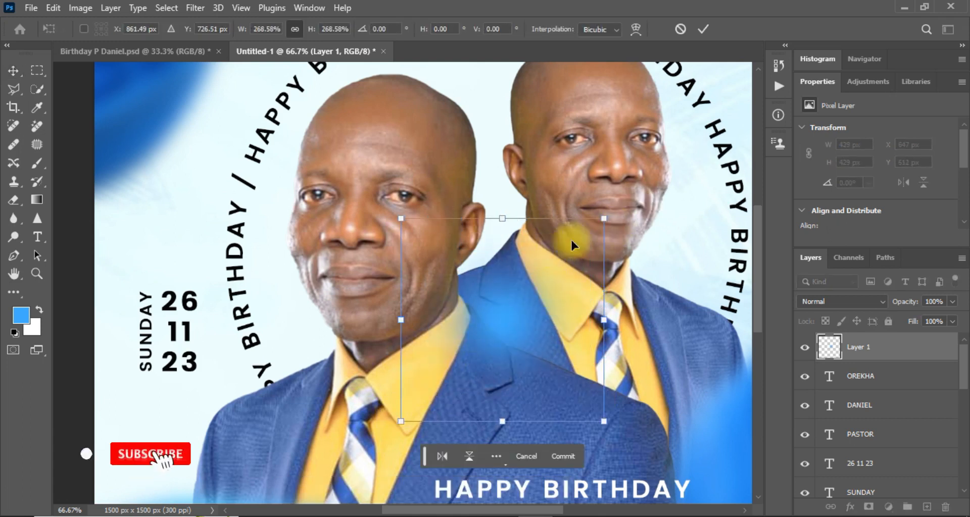
pyautogui.moveTo(604, 218); pyautogui.dragTo(636, 186)
pyautogui.moveTo(536, 292); pyautogui.dragTo(517, 280)
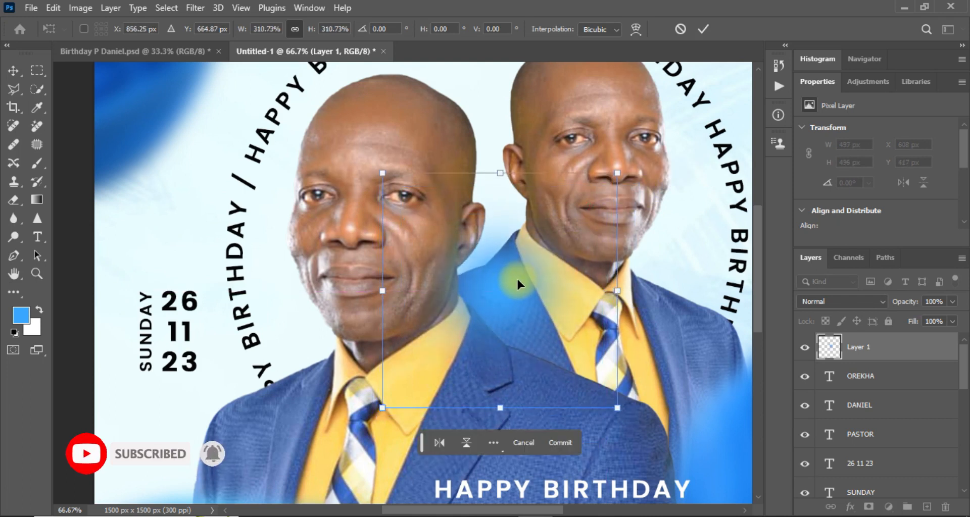
pyautogui.click(857, 352)
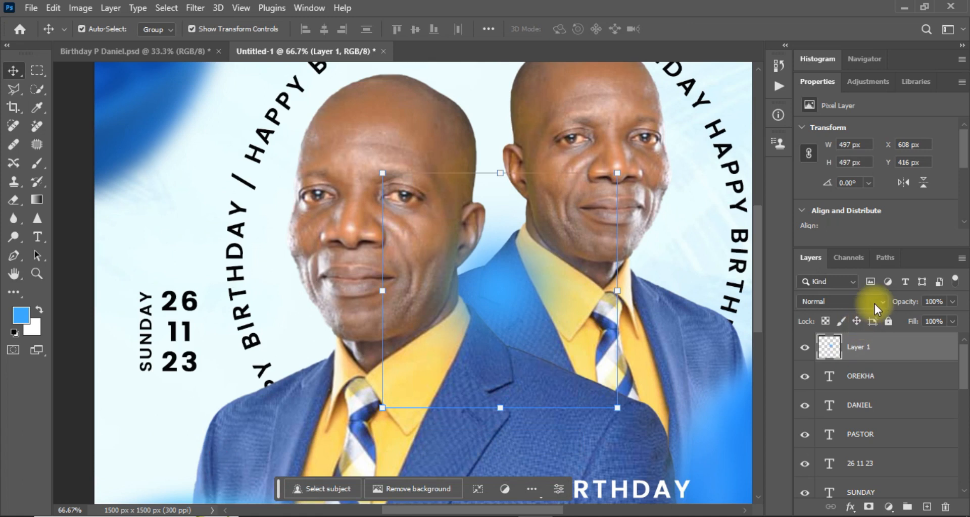
# Browse Layer 1's blend modes, previewing Hard Mix.
pyautogui.click(880, 301)
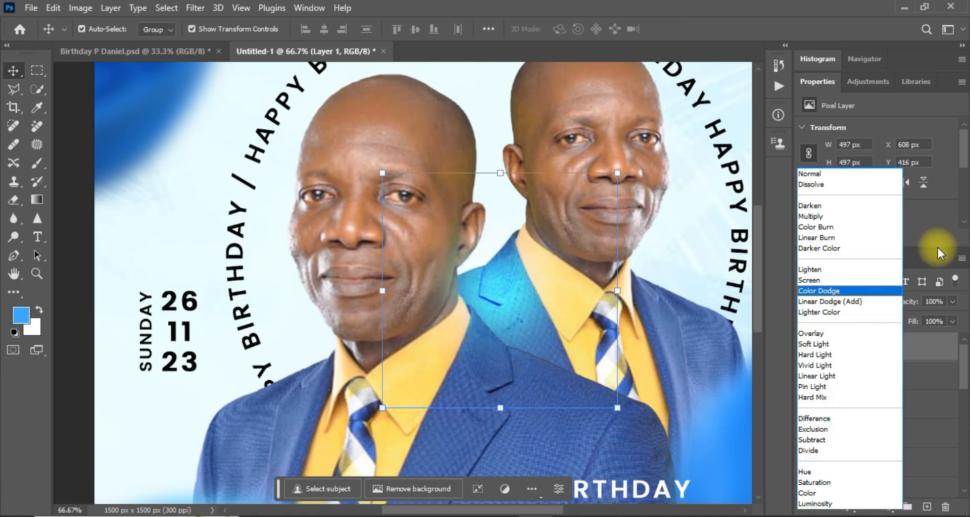
pyautogui.click(939, 248)
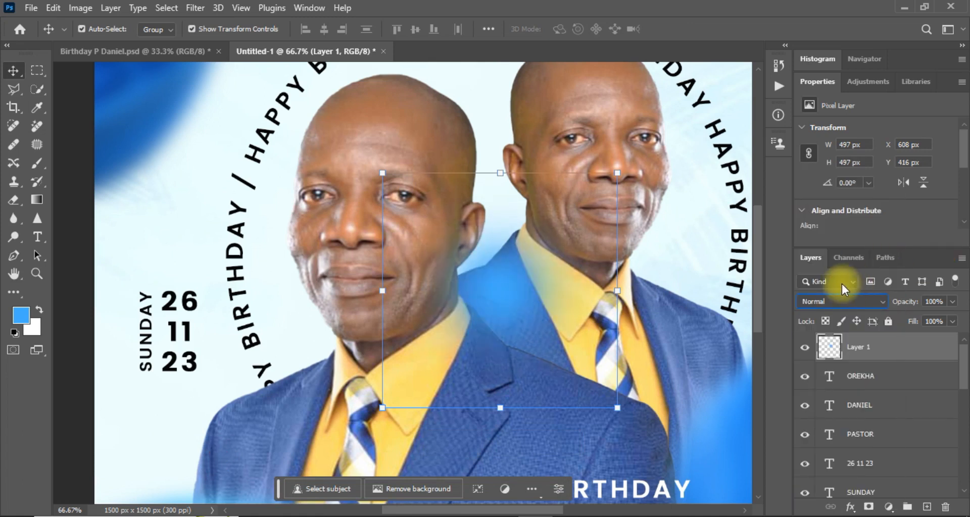
pyautogui.click(882, 303)
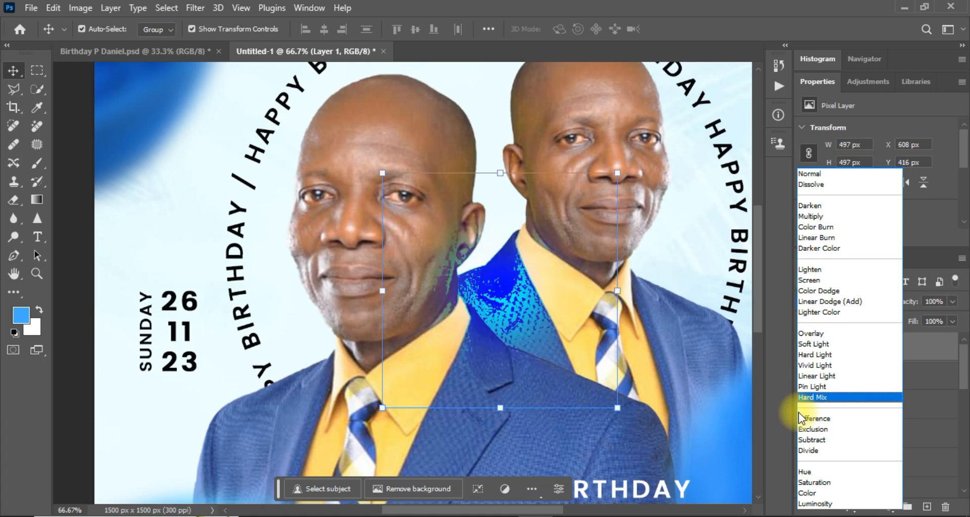
# Try Color Dodge, then settle Layer 1's blend mode on Overlay.
pyautogui.click(827, 293)
pyautogui.moveTo(498, 301); pyautogui.dragTo(488, 309)
pyautogui.hotkey('ctrl', '-')
pyautogui.hotkey('ctrl', '-')
pyautogui.hotkey('ctrl', '-')
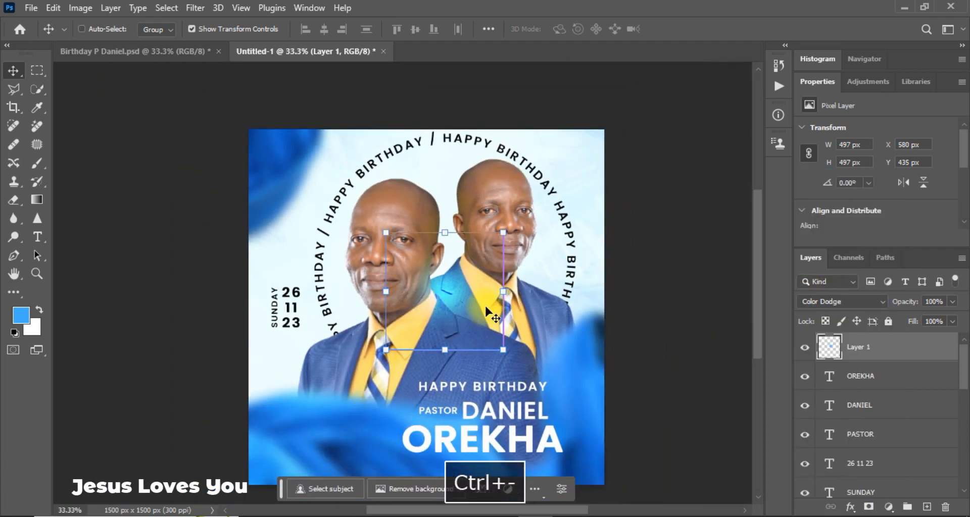
pyautogui.click(870, 305)
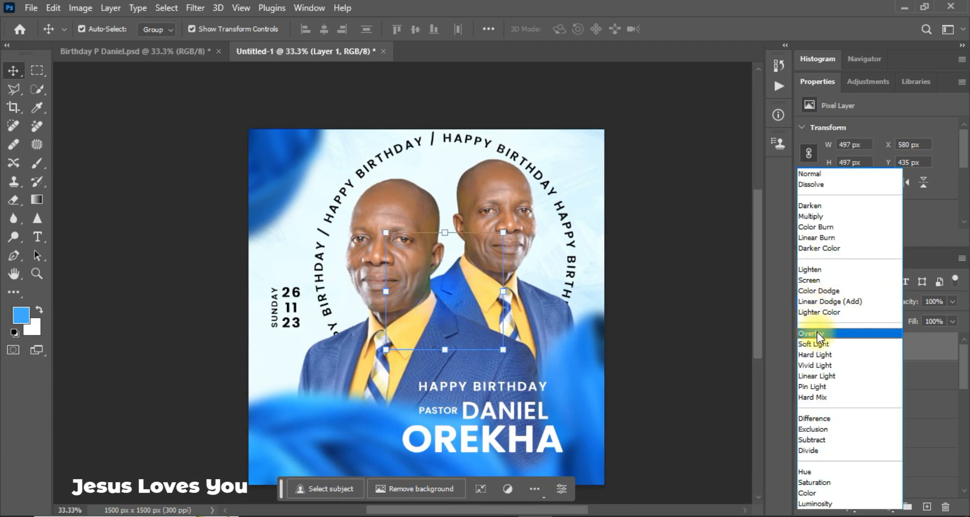
pyautogui.click(818, 335)
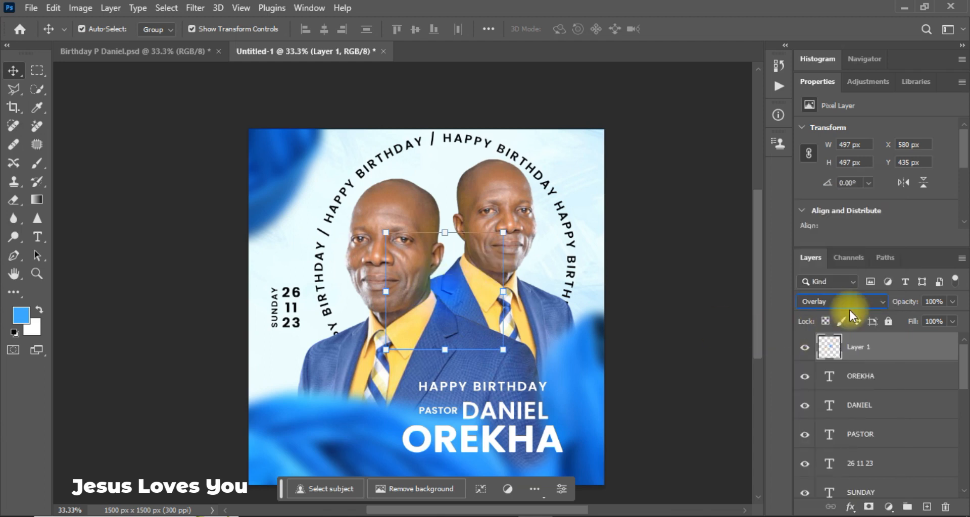
pyautogui.click(864, 303)
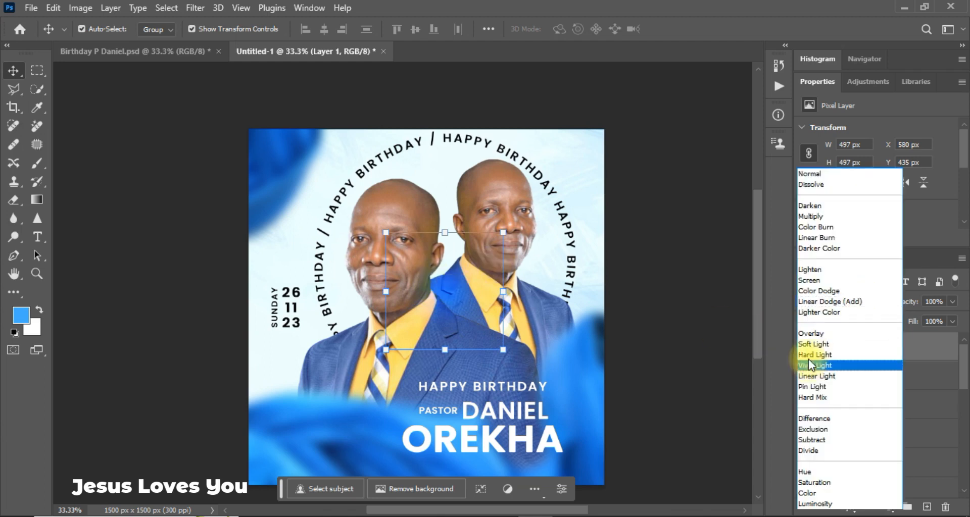
pyautogui.click(822, 332)
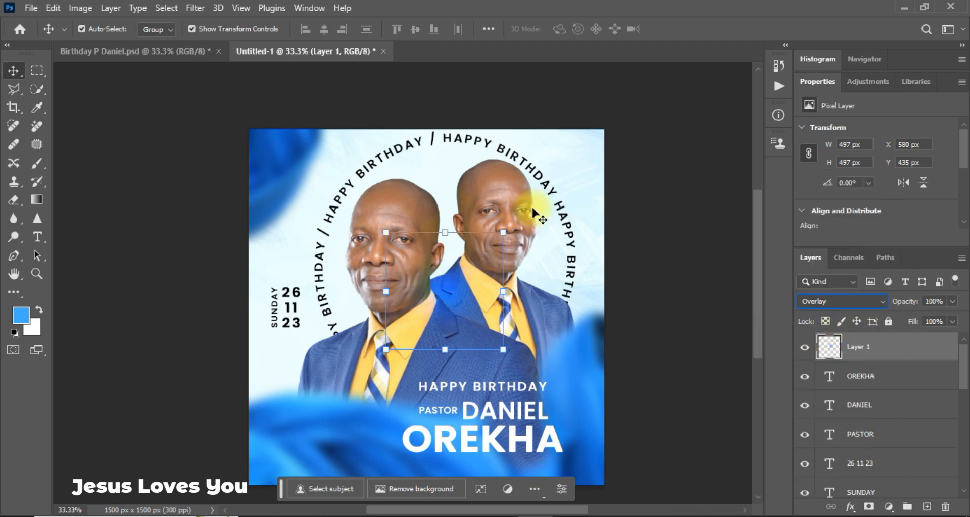
# Scale the glow to about 123% (611 px) and place it between the two pastors.
pyautogui.moveTo(503, 232); pyautogui.dragTo(528, 207)
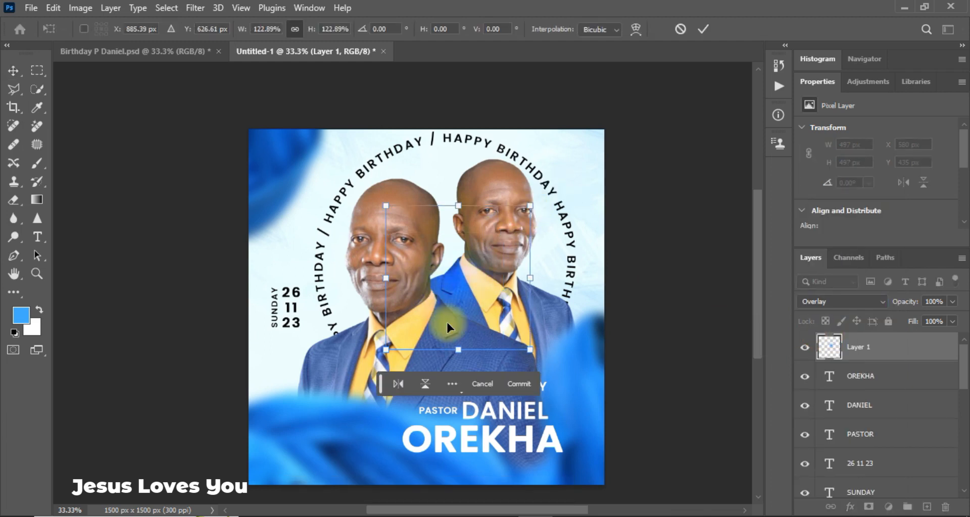
pyautogui.moveTo(457, 283)
pyautogui.mouseDown()
pyautogui.moveTo(443, 293)
pyautogui.moveTo(454, 295)
pyautogui.mouseUp()
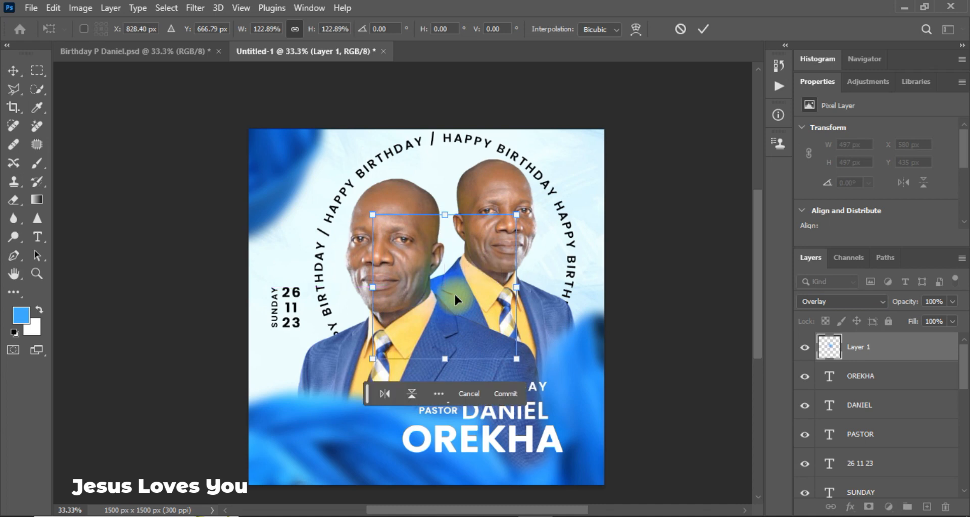
pyautogui.press('Return')
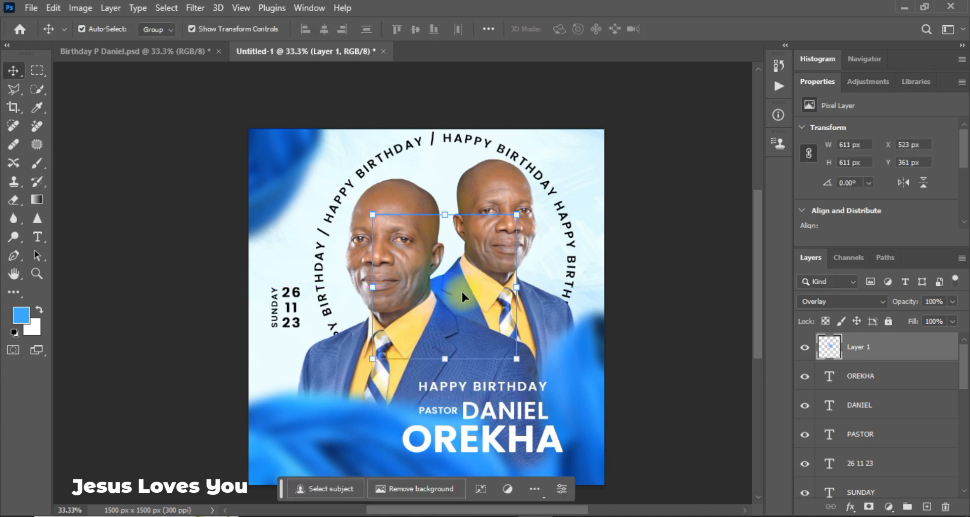
pyautogui.hotkey('shift', 'Right')
pyautogui.hotkey('shift', 'Right')
# Duplicate the glow twice, placing one copy beside the date and one under DANIEL.
pyautogui.press('ctrl')
pyautogui.hotkey('ctrl', 'j')
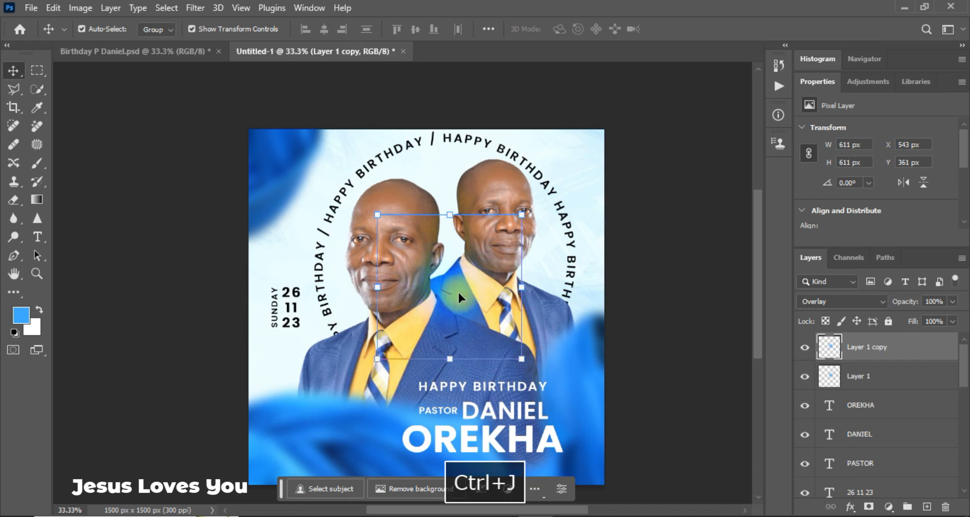
pyautogui.press('ctrl')
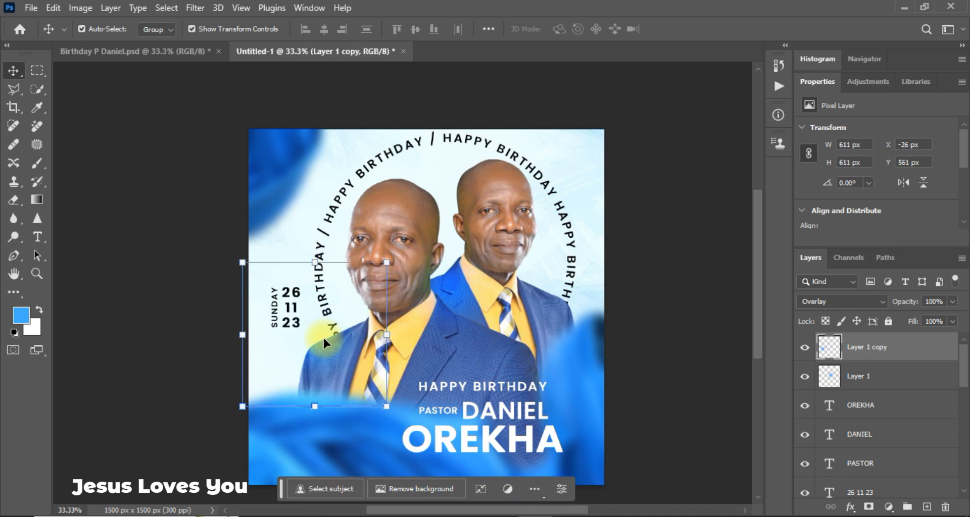
pyautogui.hotkey('ctrl', 'j')
pyautogui.moveTo(319, 356); pyautogui.dragTo(528, 379)
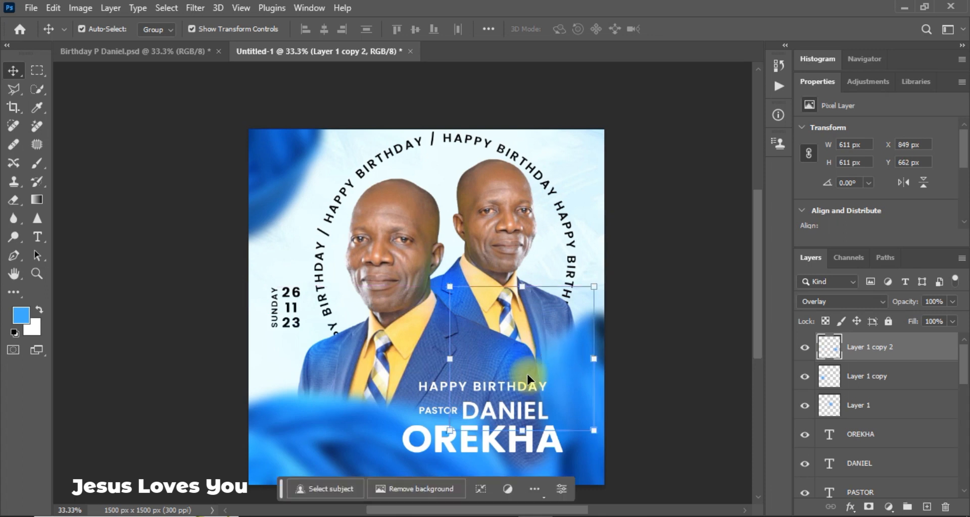
pyautogui.click(682, 340)
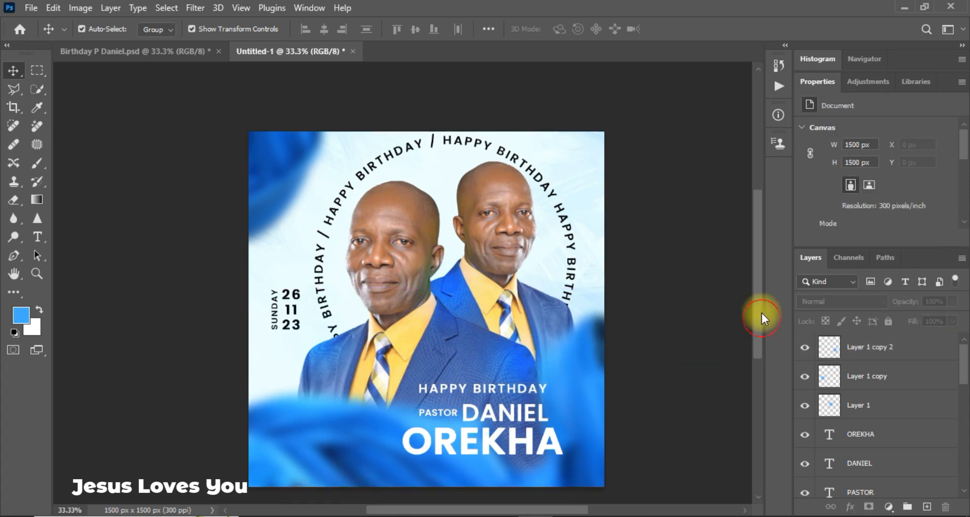
pyautogui.scroll(1, 761, 313)
pyautogui.hotkey('ctrl', '=')
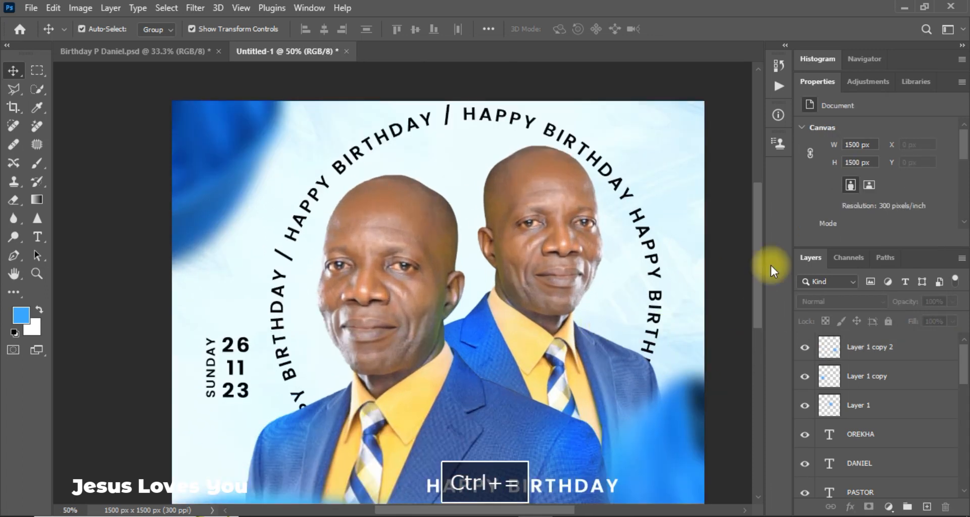
pyautogui.moveTo(760, 281); pyautogui.dragTo(761, 313)
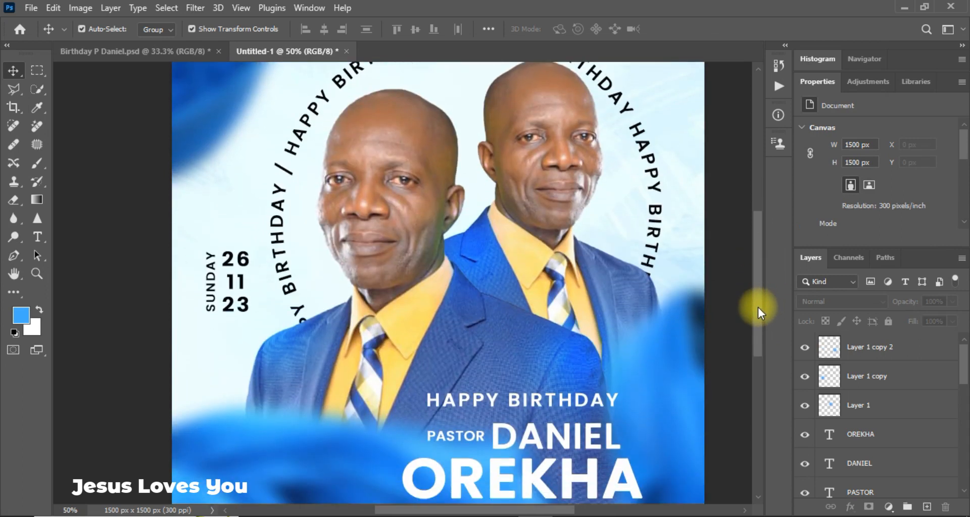
pyautogui.hotkey('ctrl', '-')
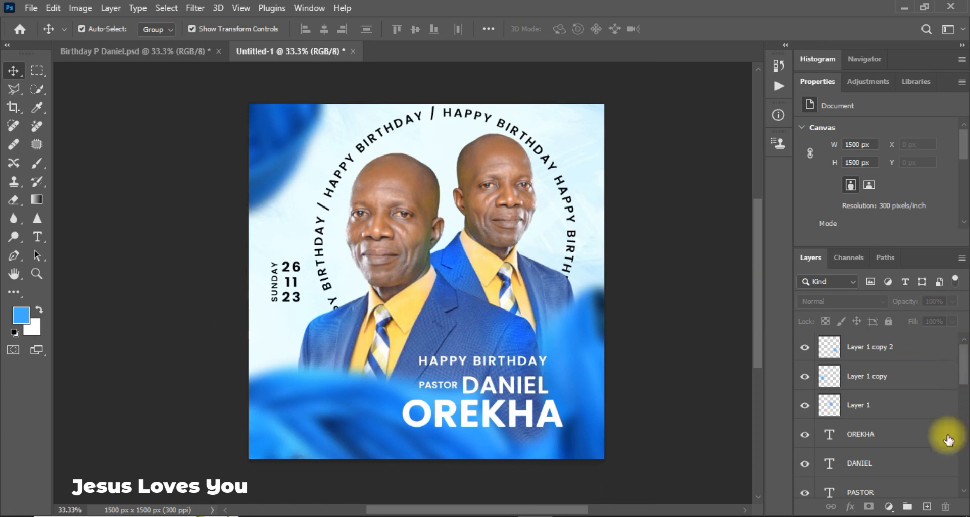
# Add Layer 2 on top, stamp all visible layers into it, and toggle its visibility to compare.
pyautogui.click(927, 507)
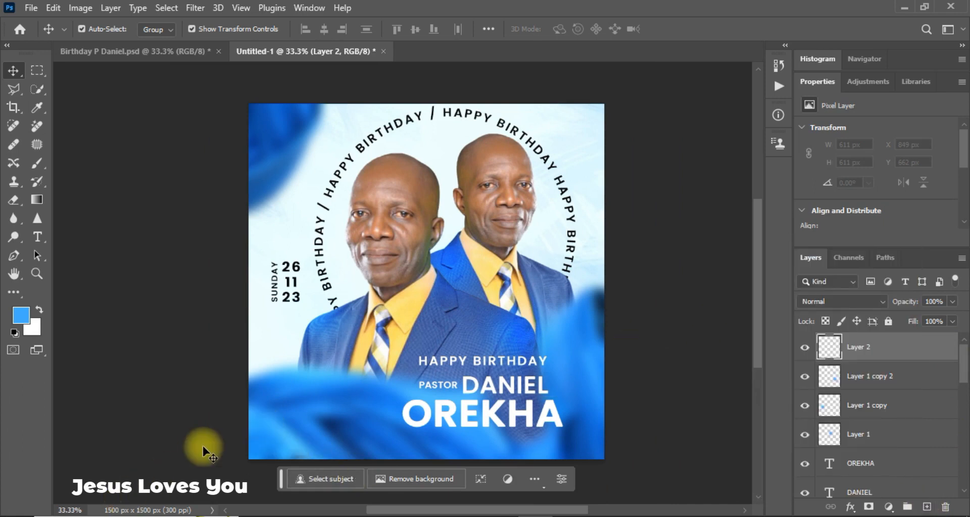
pyautogui.press('ctrl')
pyautogui.press('ctrl')
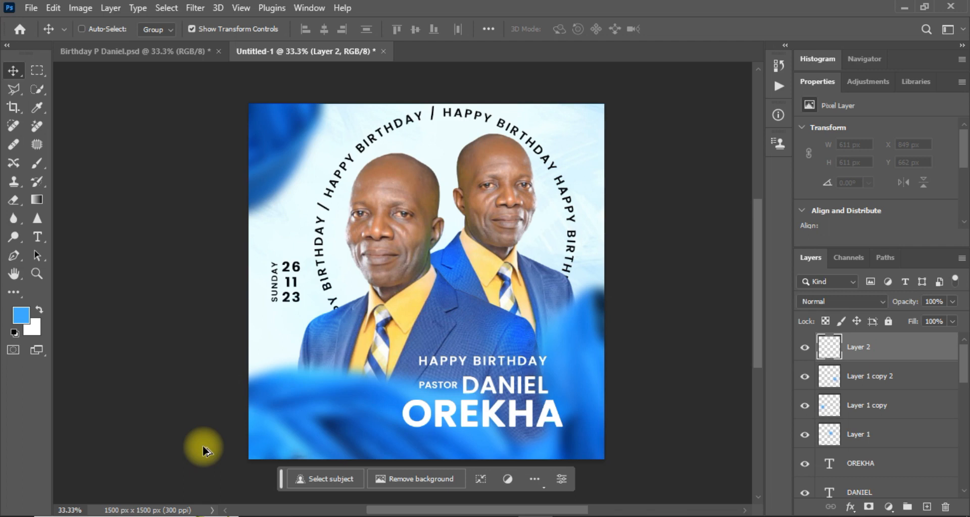
pyautogui.hotkey('ctrl', 'alt', 'shift', 'e')
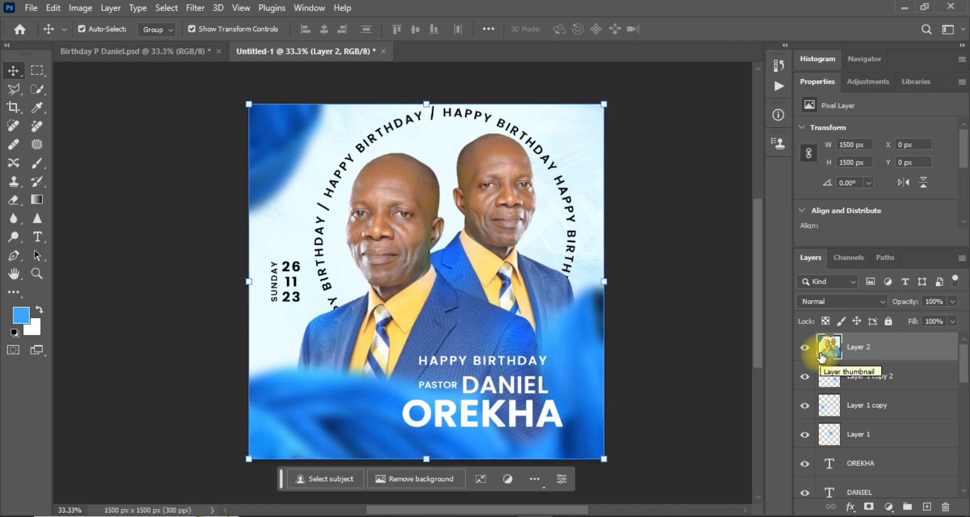
pyautogui.hotkey('ctrl', '=')
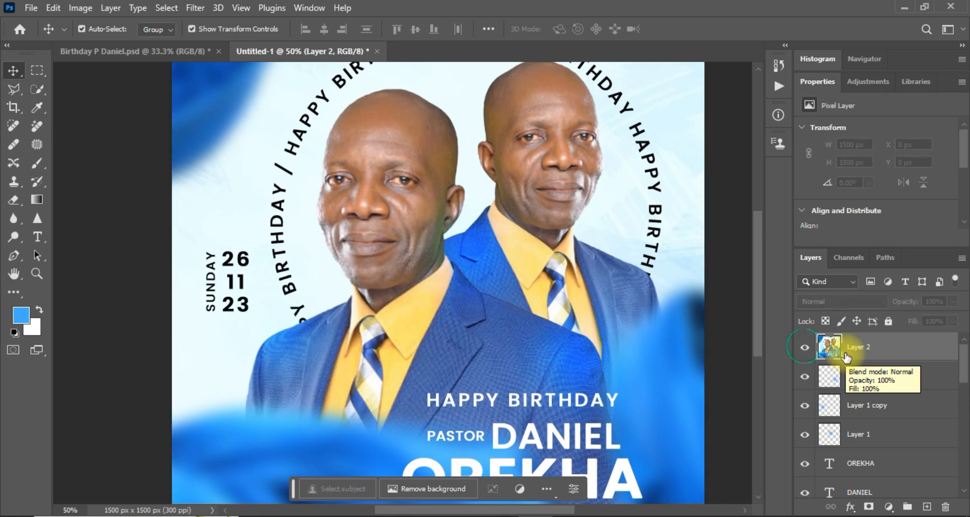
pyautogui.click(804, 348)
pyautogui.click(804, 349)
pyautogui.click(805, 348)
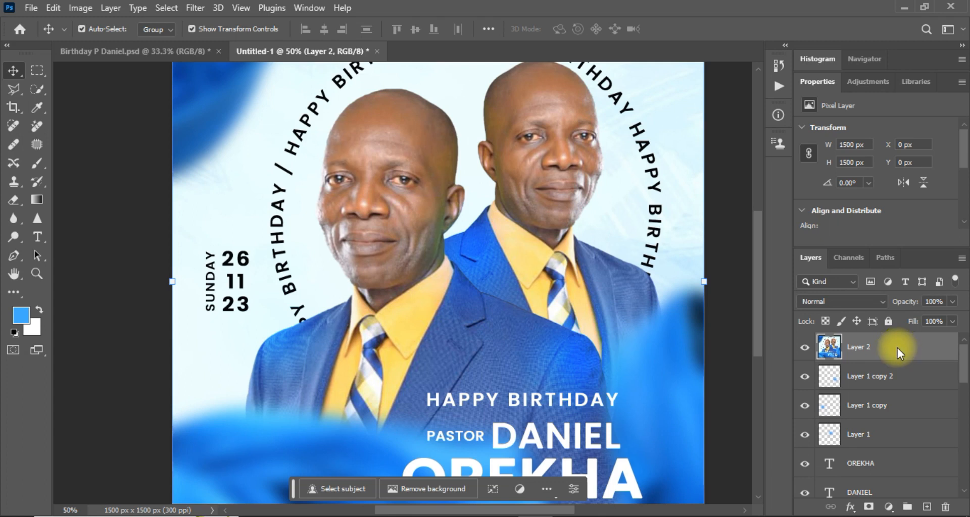
# Convert Layer 2 into an embedded smart object (Layer 2.psb) and open the Filter menu.
pyautogui.rightClick(897, 348)
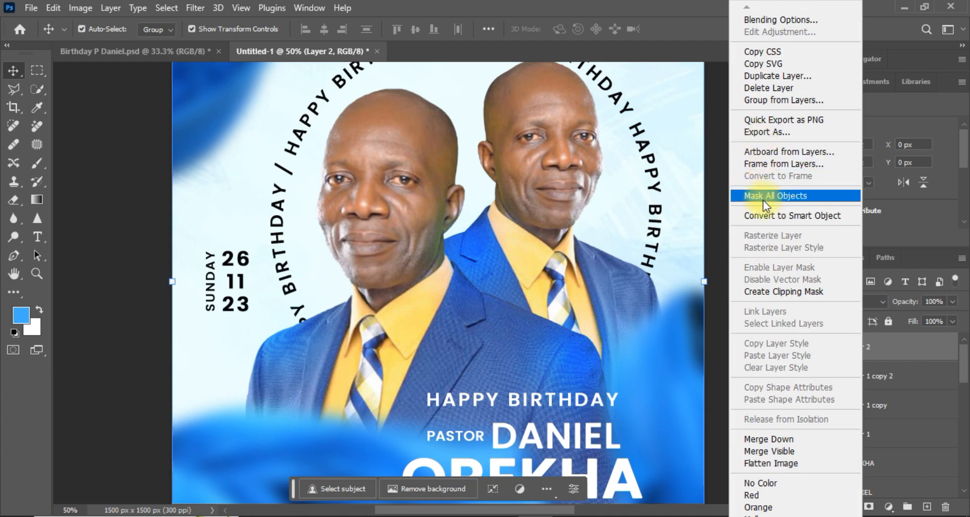
pyautogui.click(777, 216)
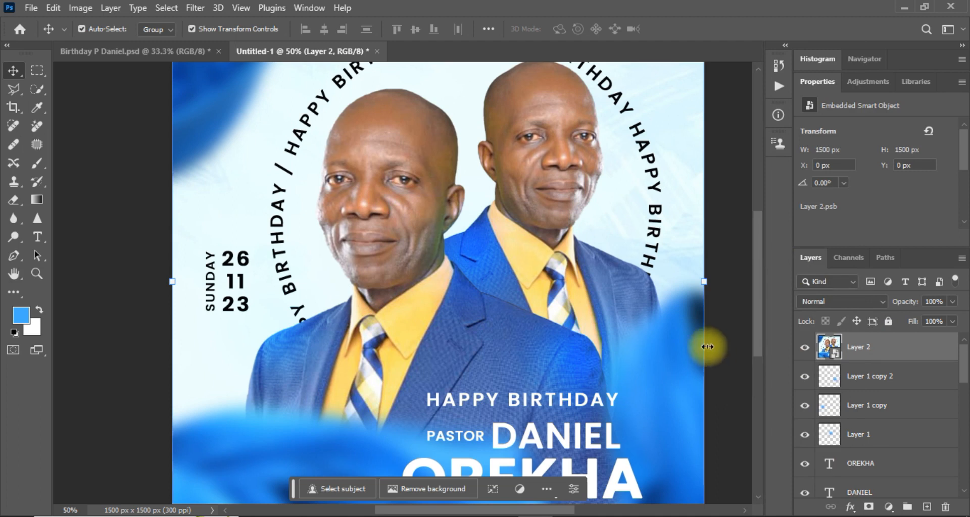
pyautogui.click(201, 11)
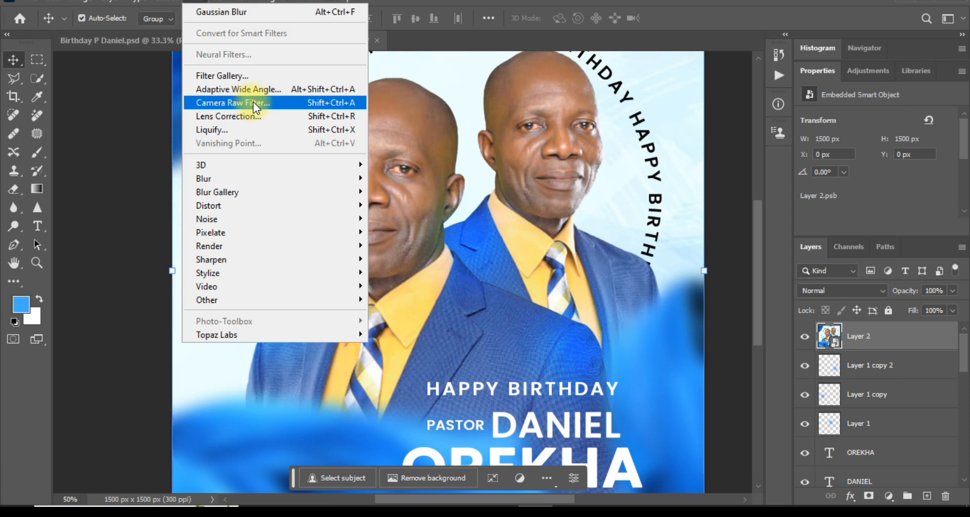
# Apply a Camera Raw Filter with Temperature +7, Exposure +0.15 and Vibrance +8.
pyautogui.click(253, 102)
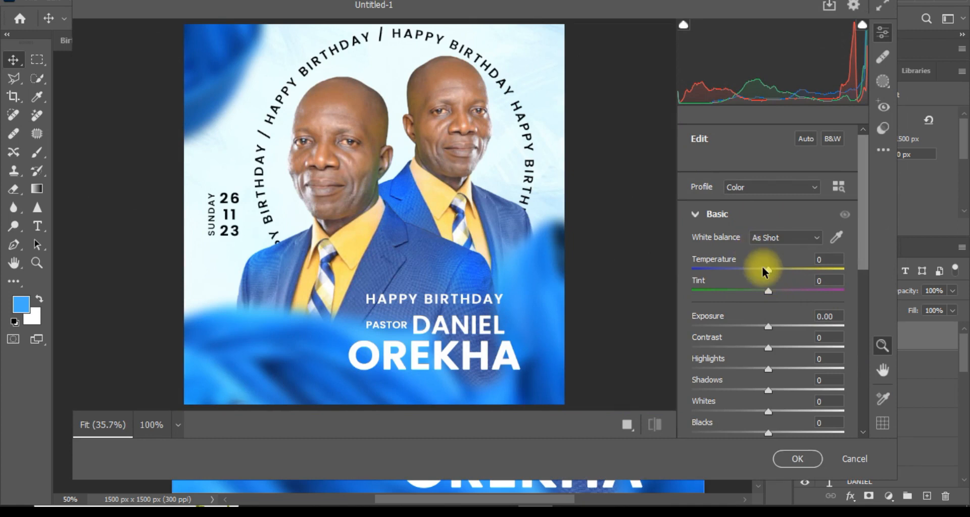
pyautogui.moveTo(764, 272); pyautogui.dragTo(772, 273)
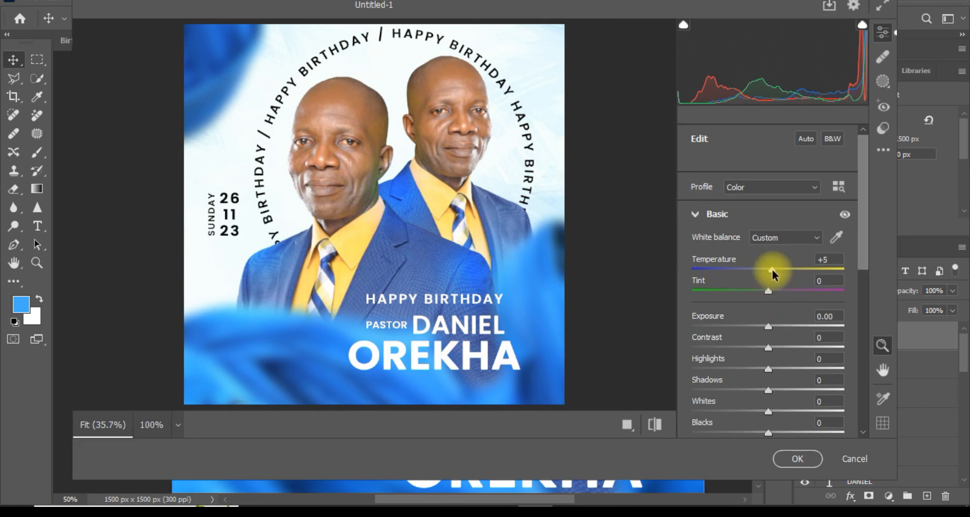
pyautogui.moveTo(772, 272); pyautogui.dragTo(774, 275)
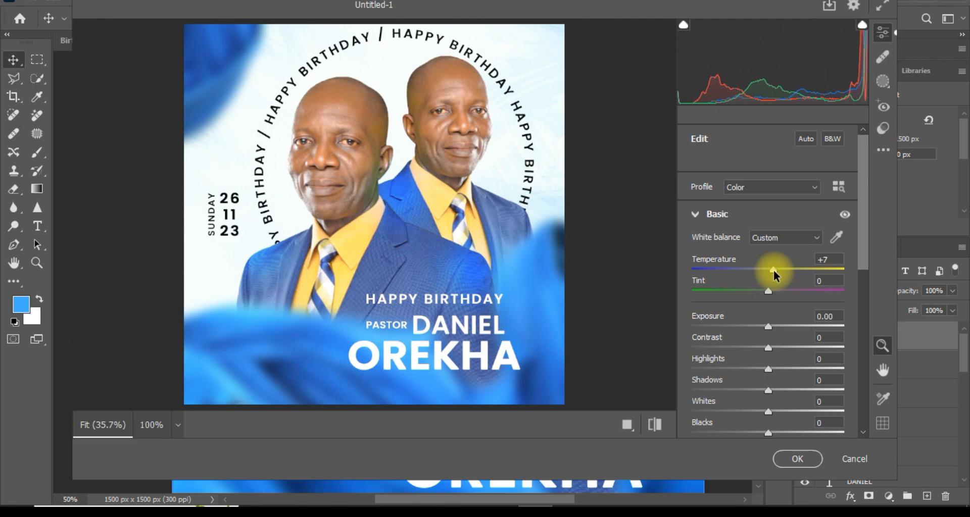
pyautogui.moveTo(866, 251)
pyautogui.mouseDown()
pyautogui.moveTo(863, 371)
pyautogui.moveTo(859, 264)
pyautogui.mouseUp()
pyautogui.moveTo(766, 292); pyautogui.dragTo(770, 295)
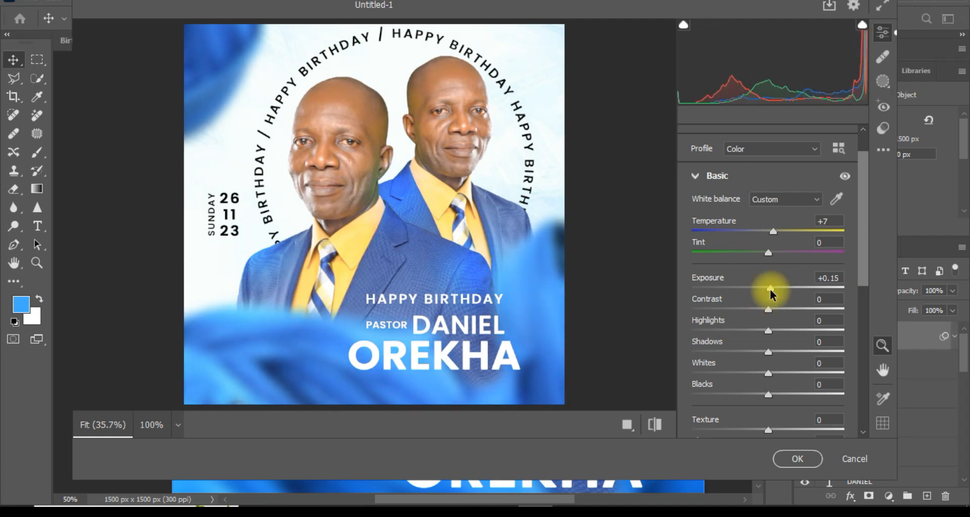
pyautogui.click(859, 279)
pyautogui.moveTo(858, 280); pyautogui.dragTo(862, 353)
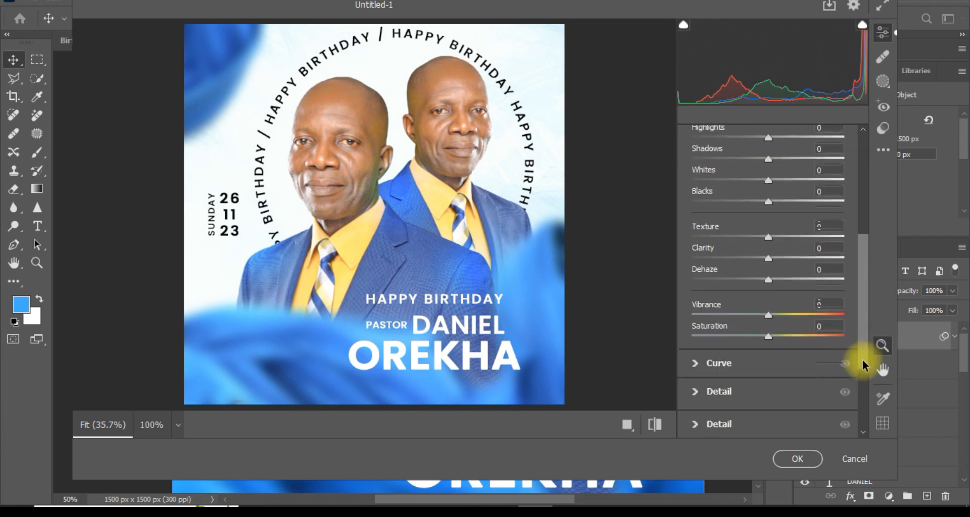
pyautogui.moveTo(766, 320); pyautogui.dragTo(776, 321)
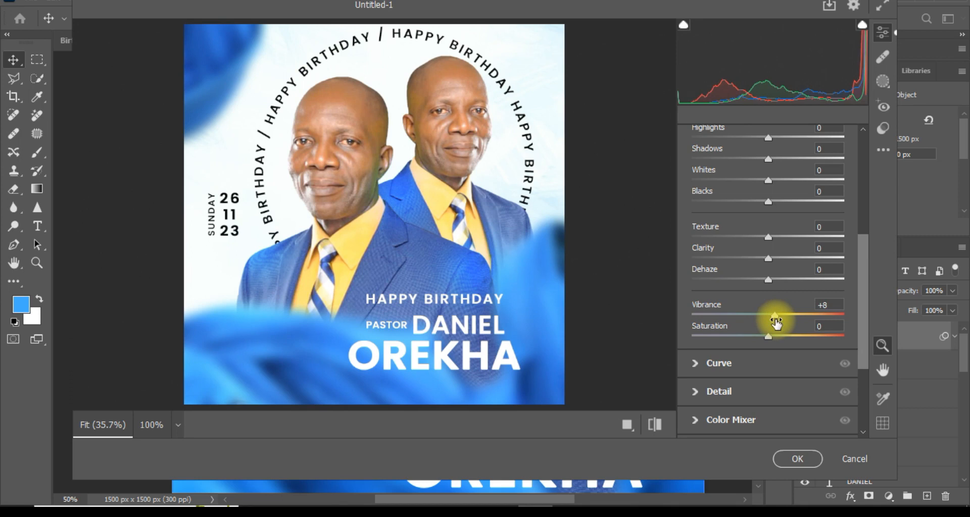
pyautogui.click(799, 460)
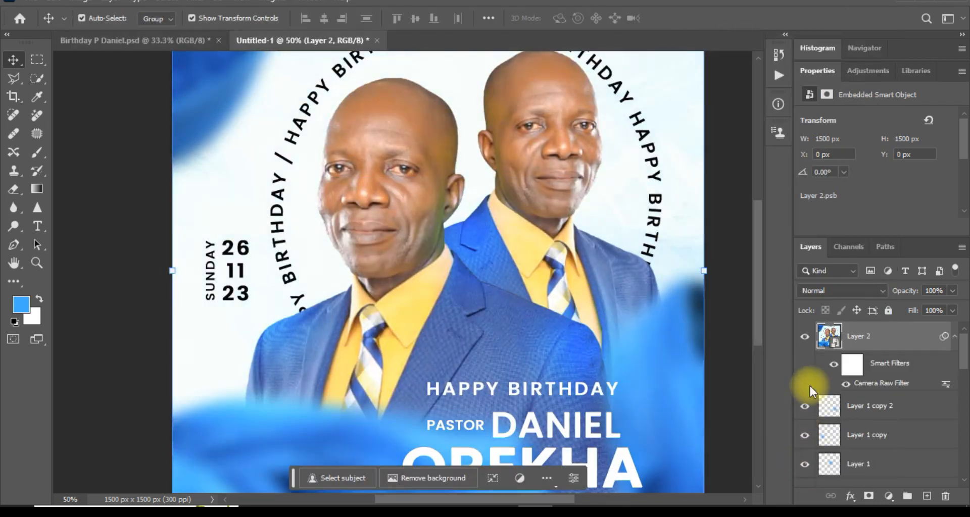
pyautogui.click(804, 337)
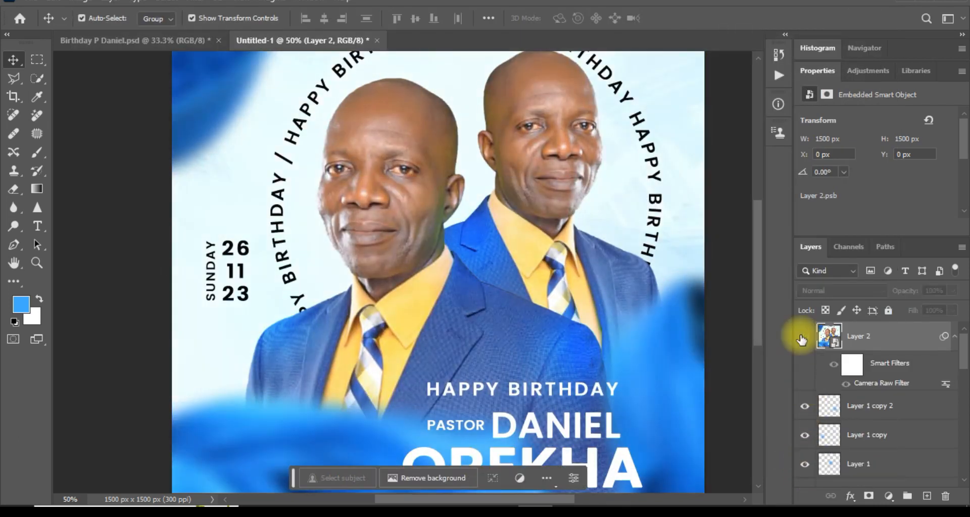
pyautogui.click(801, 339)
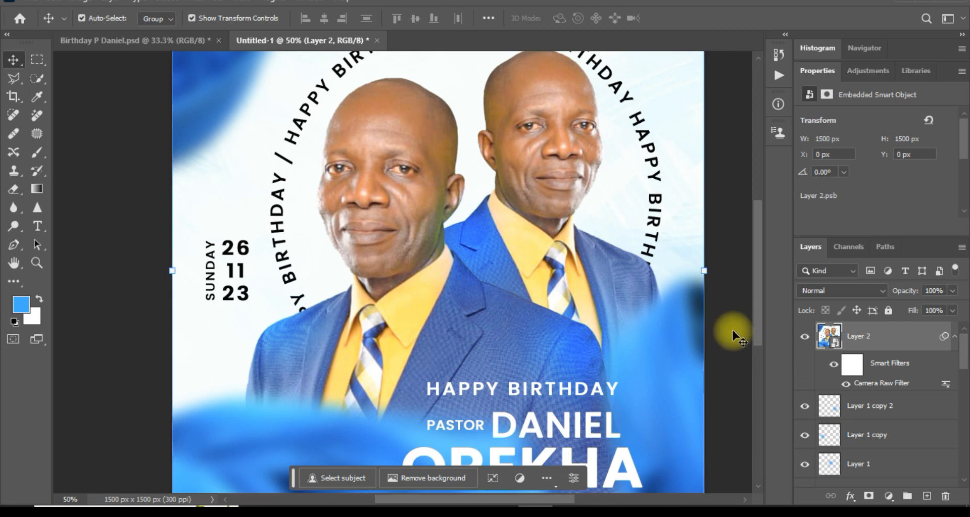
pyautogui.click(37, 3)
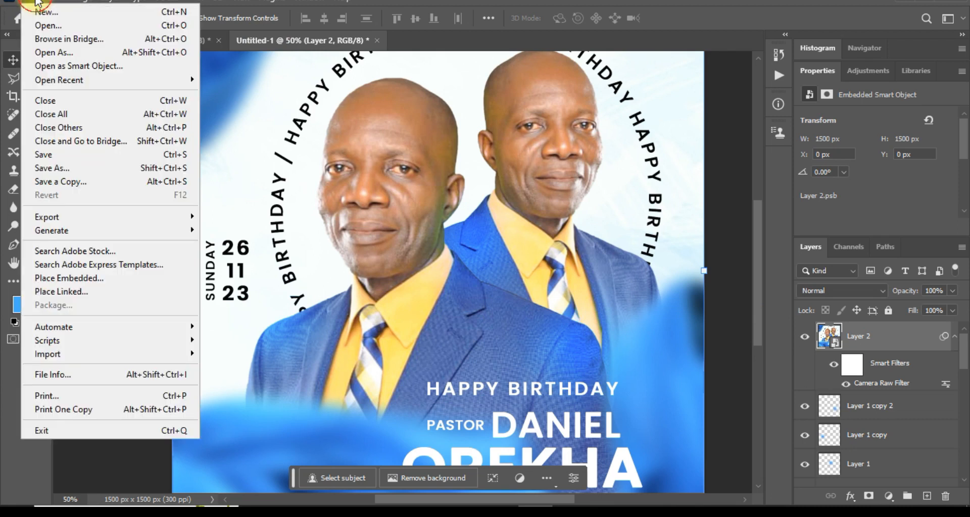
pyautogui.moveTo(163, 217)
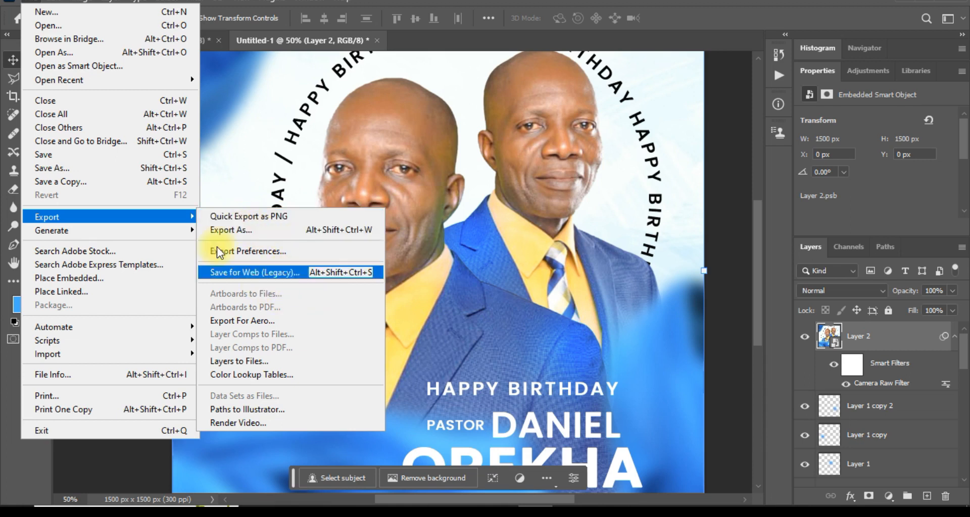
pyautogui.click(463, 292)
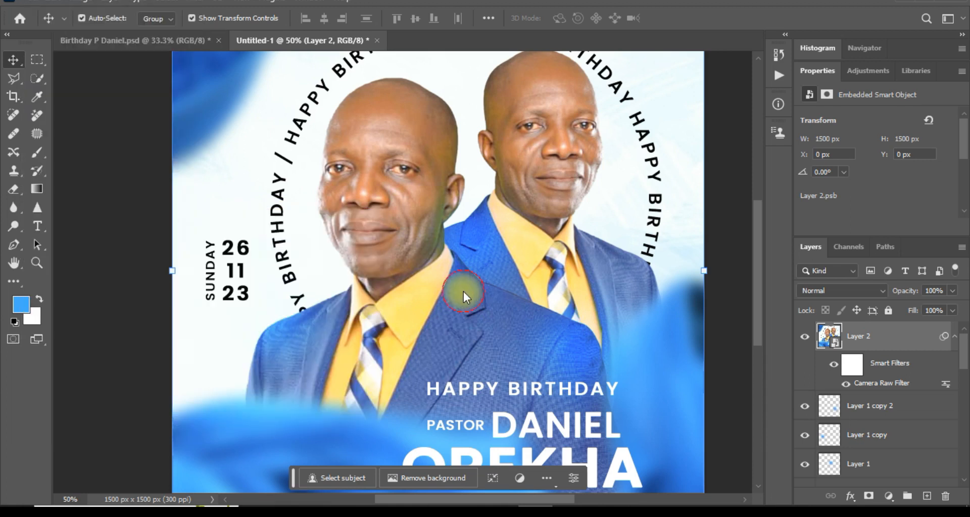